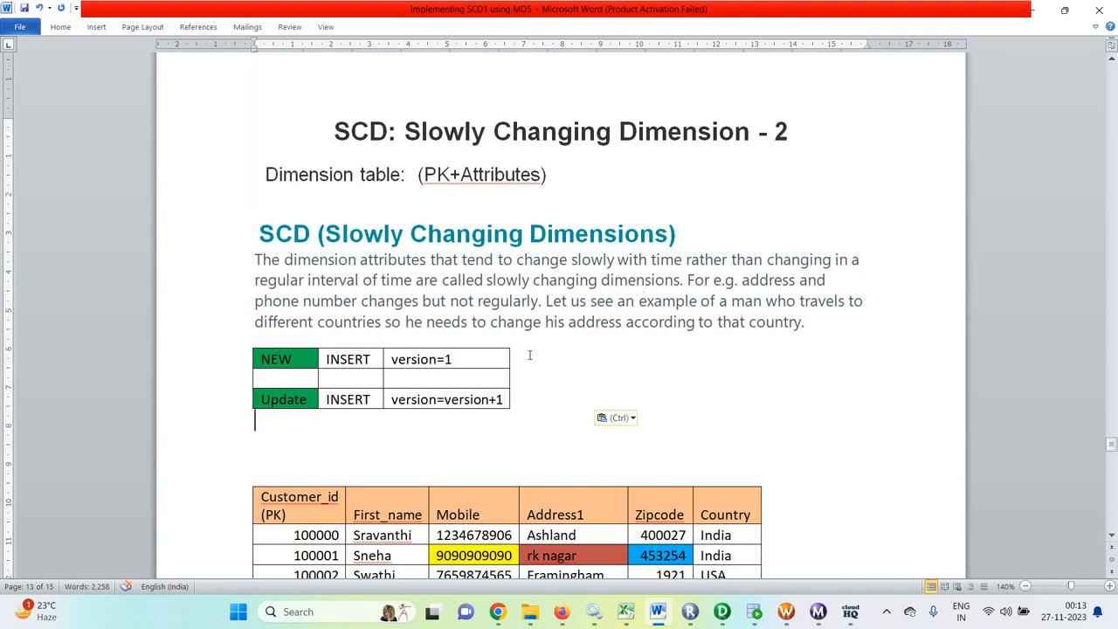
- Replace the second customer's mobile number in the upper table with the one from the cust_key 2 row of the versioned table
{"action": "scroll", "coordinate": [529, 356], "scroll_direction": "down", "scroll_amount": 7}
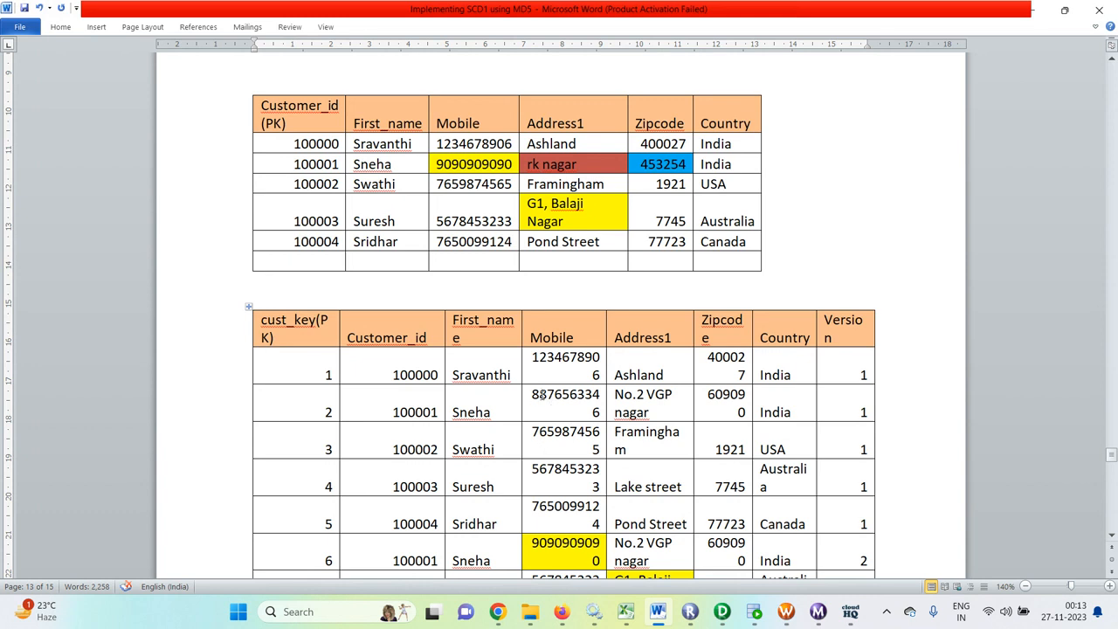
{"action": "left_click_drag", "start_coordinate": [540, 395], "coordinate": [600, 411]}
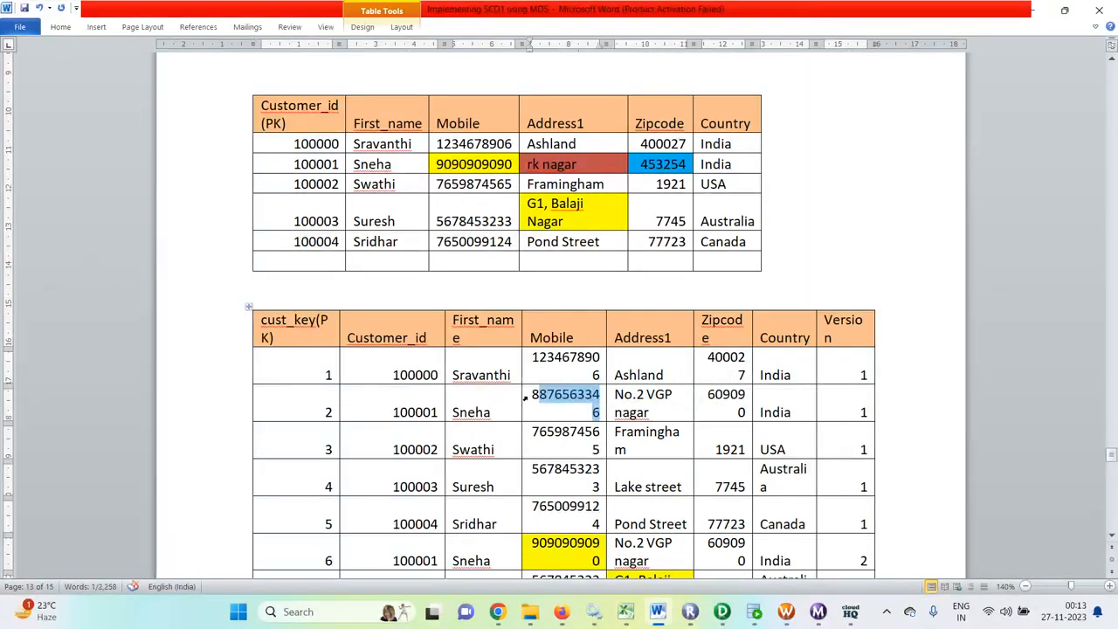
{"action": "left_click_drag", "start_coordinate": [526, 398], "coordinate": [599, 414]}
{"action": "key", "text": "ctrl+c"}
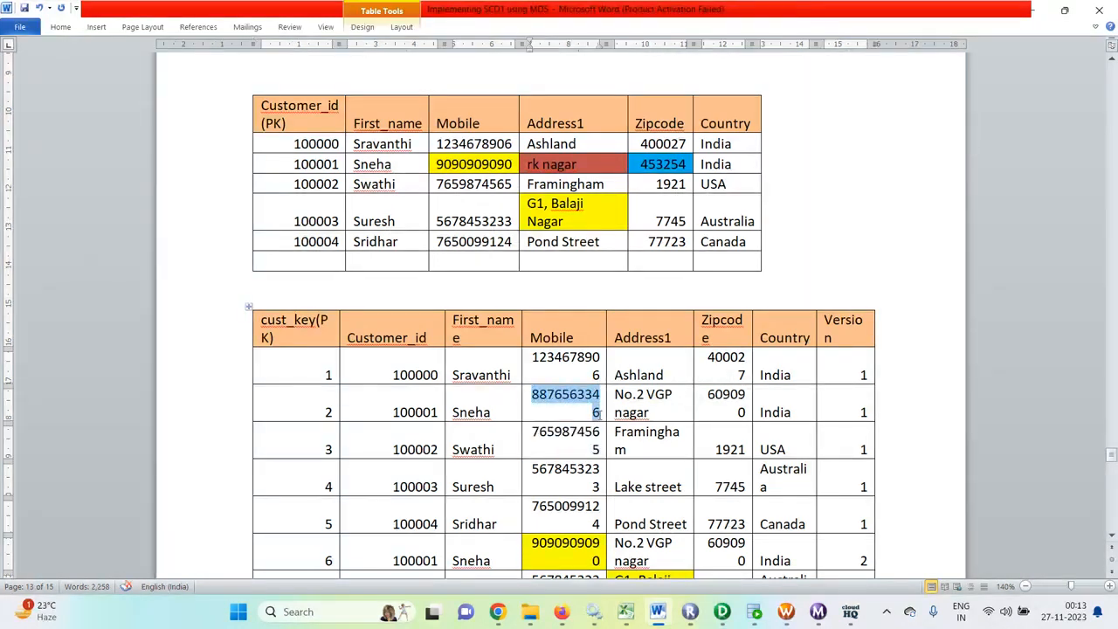
{"action": "right_click", "coordinate": [573, 395]}
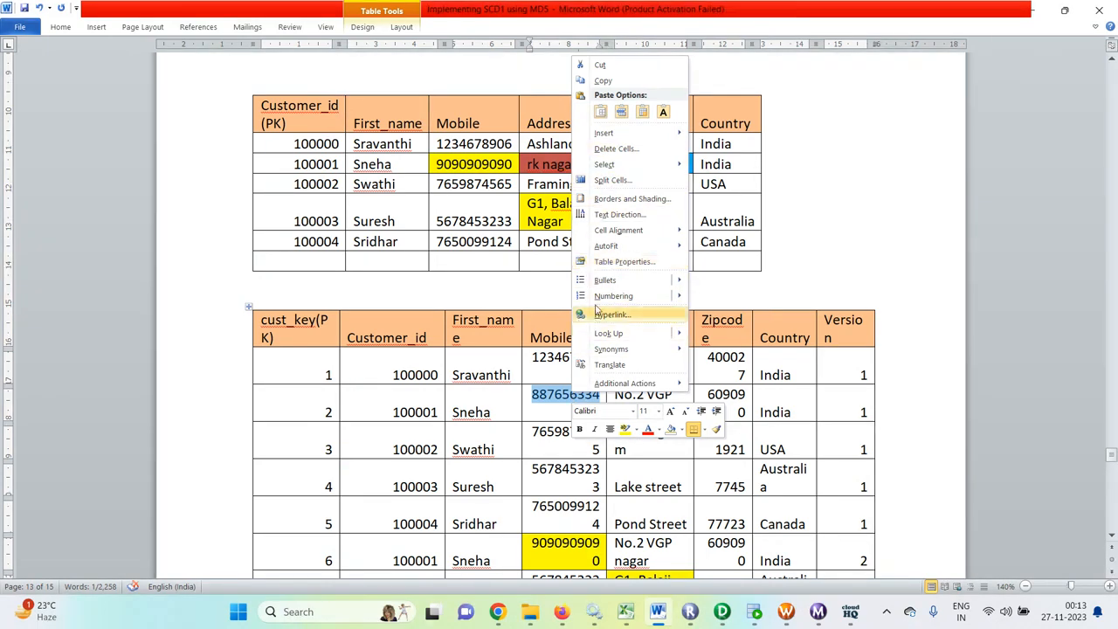
{"action": "left_click", "coordinate": [602, 81]}
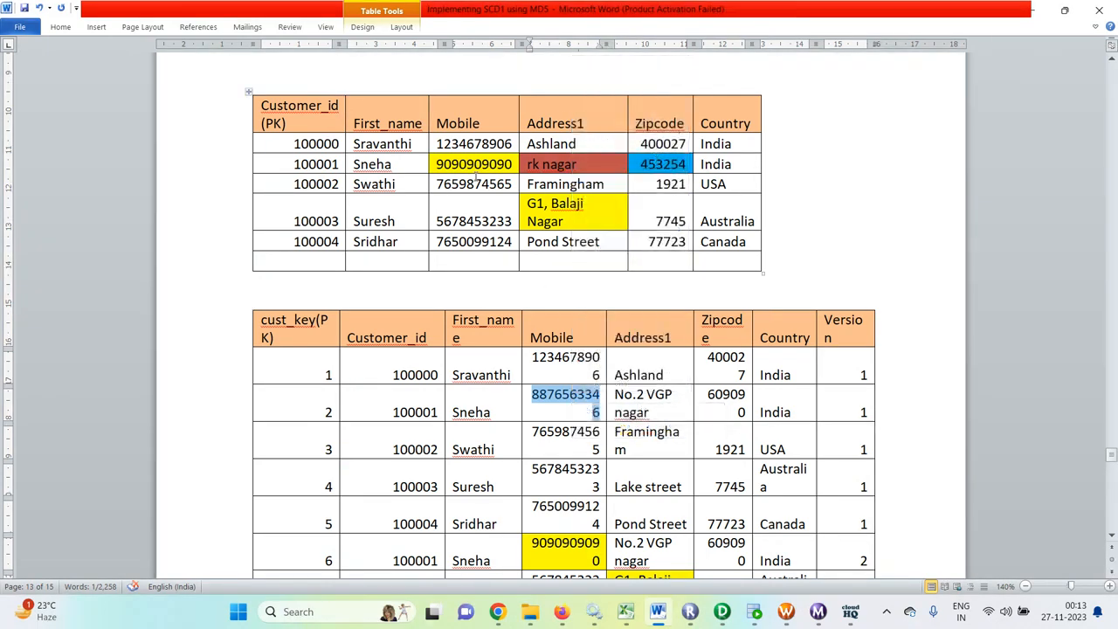
{"action": "left_click", "coordinate": [475, 164]}
{"action": "key", "text": "ctrl+a"}
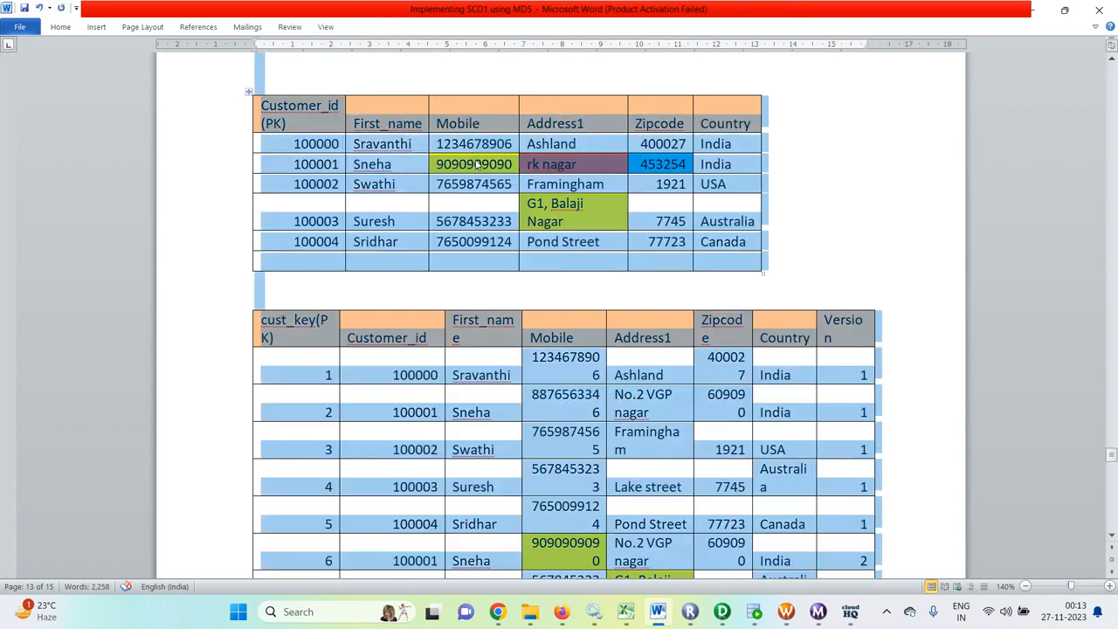
{"action": "left_click", "coordinate": [475, 164]}
{"action": "left_click", "coordinate": [433, 164]}
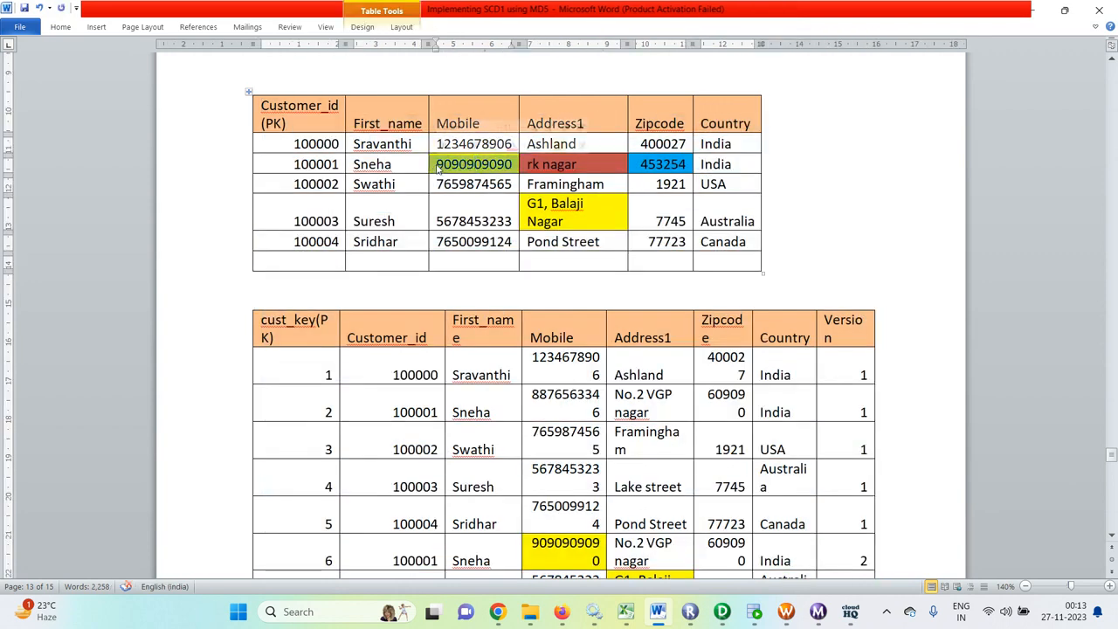
{"action": "key", "text": "ctrl+v"}
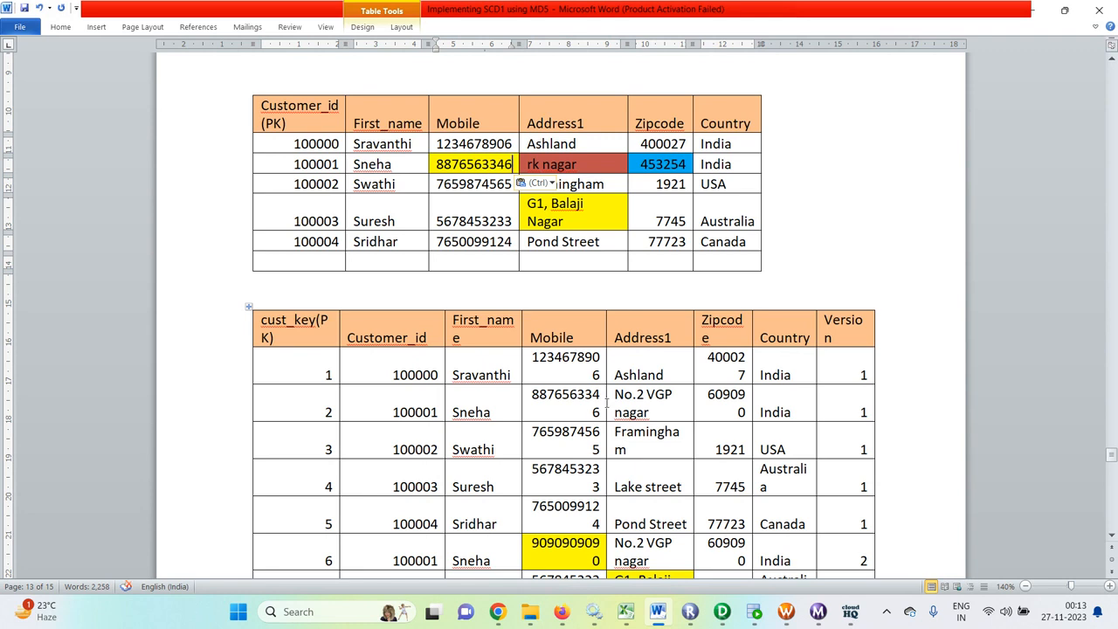
- Replace the second customer's Address1 in the upper table with the address from the cust_key 2 row
{"action": "left_click_drag", "start_coordinate": [656, 411], "coordinate": [617, 399]}
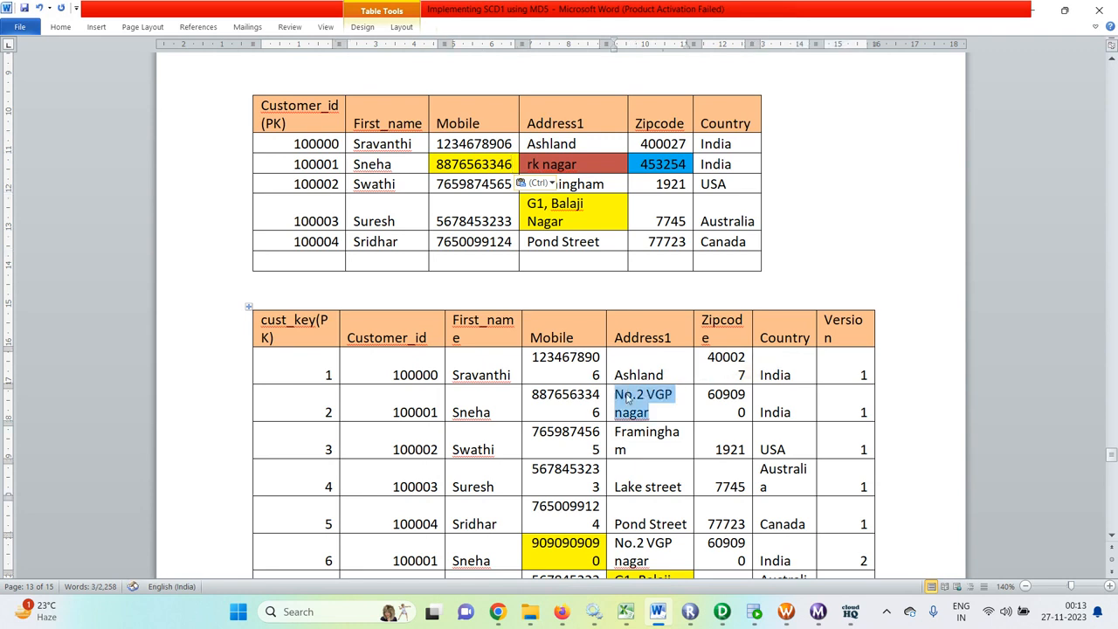
{"action": "key", "text": "ctrl+c"}
{"action": "left_click_drag", "start_coordinate": [581, 164], "coordinate": [527, 164]}
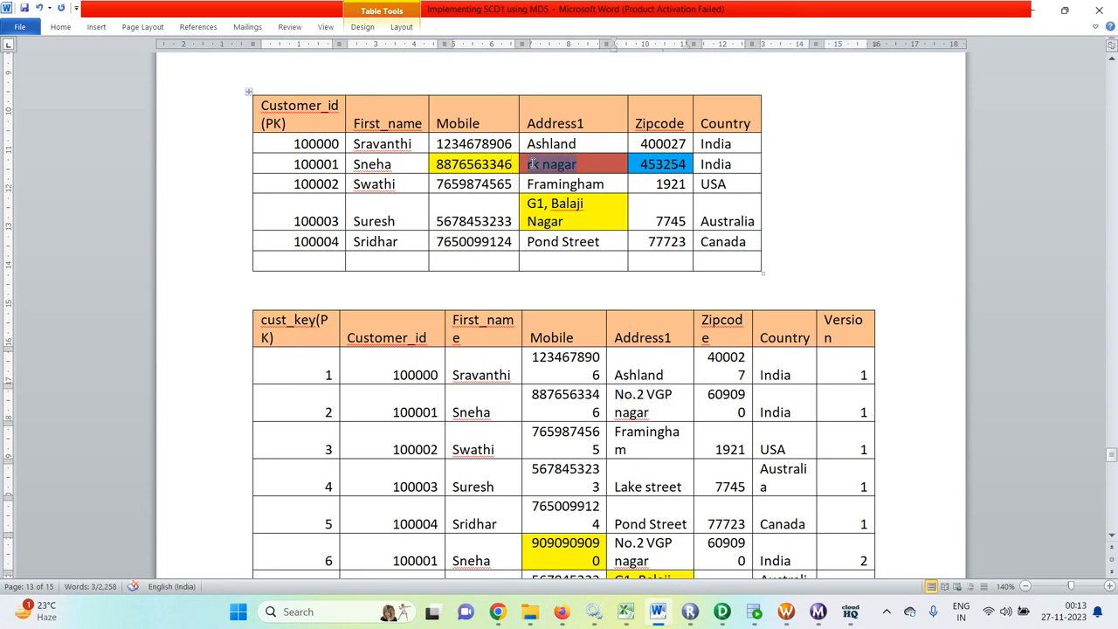
{"action": "key", "text": "ctrl+v"}
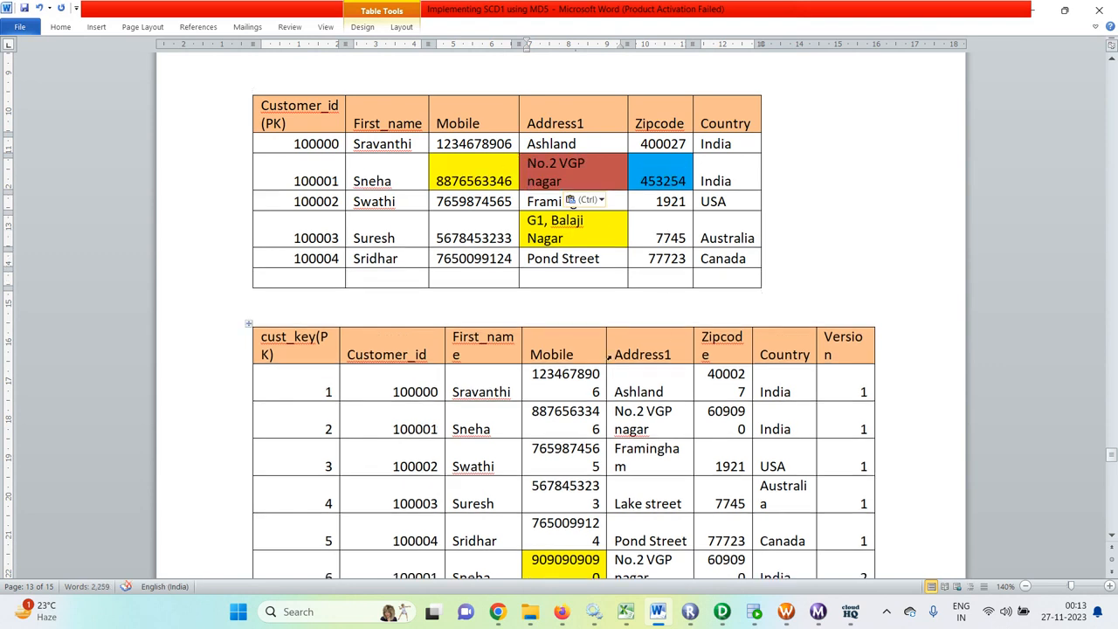
- Replace the second customer's Zipcode in the upper table with the last five digits from the cust_key 2 row's Zipcode
{"action": "left_click_drag", "start_coordinate": [748, 430], "coordinate": [714, 404]}
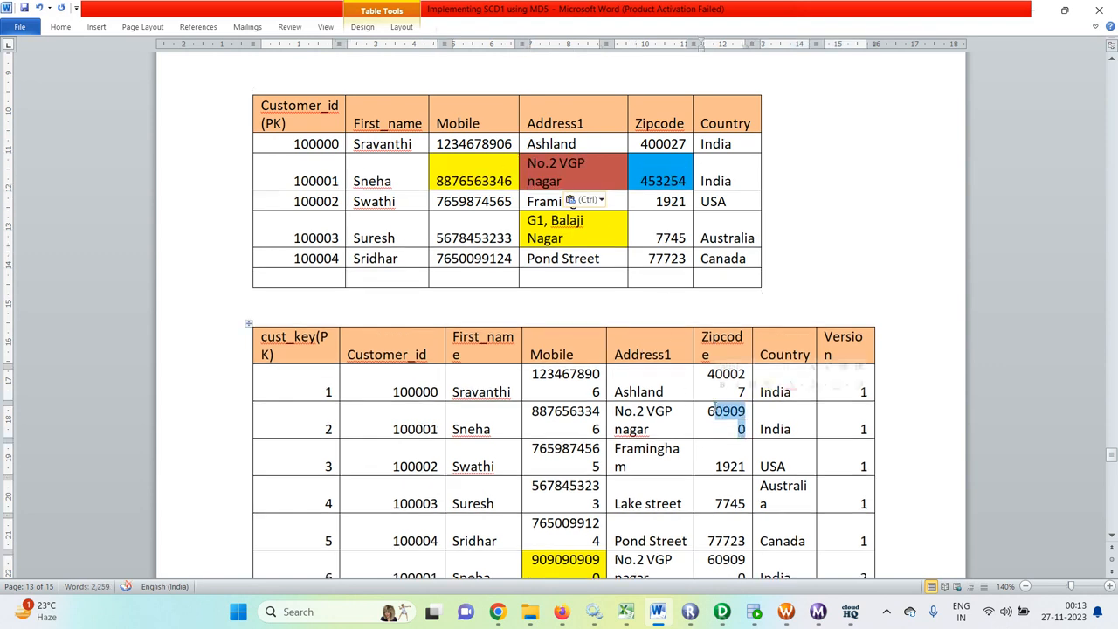
{"action": "key", "text": "ctrl+c"}
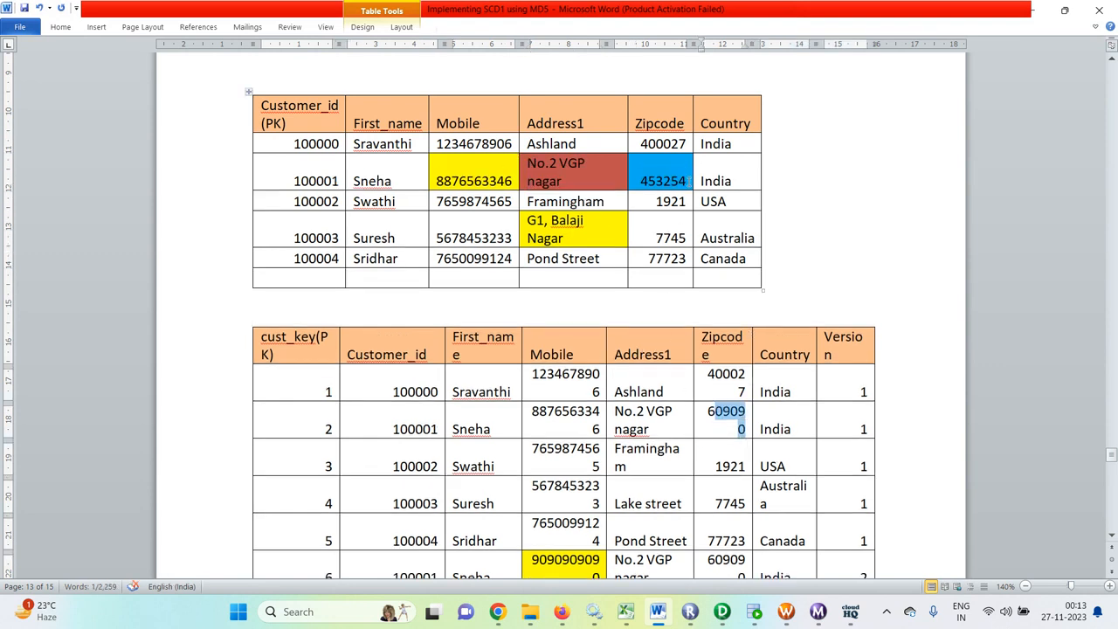
{"action": "left_click_drag", "start_coordinate": [689, 182], "coordinate": [632, 187]}
{"action": "key", "text": "ctrl+v"}
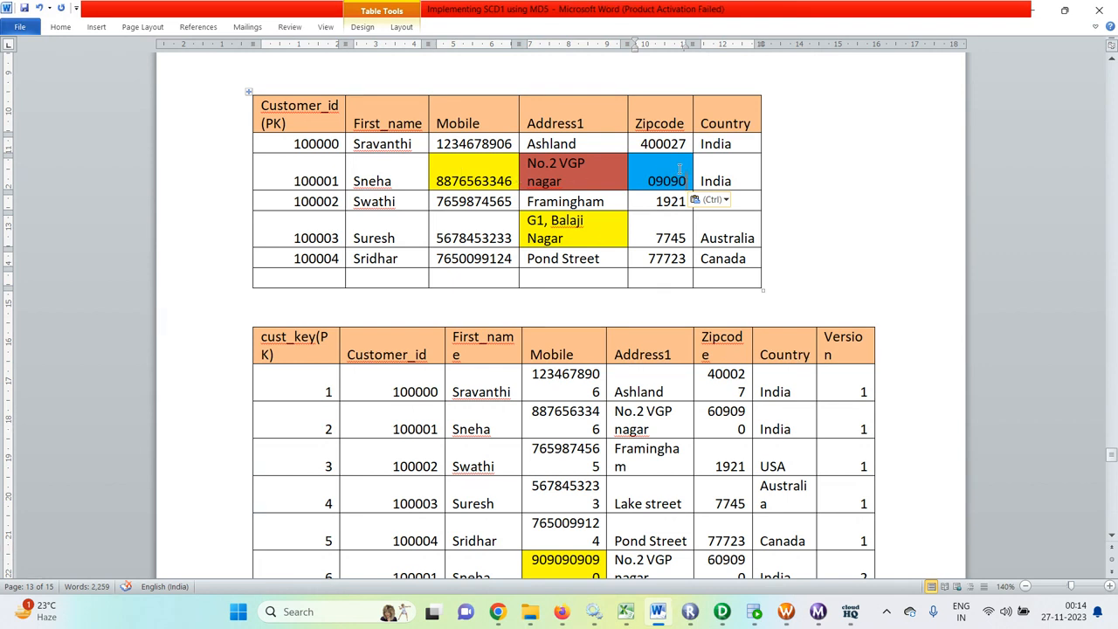
- Undo the pasted zipcode, address and mobile number in the second customer's row of the upper table
{"action": "key", "text": "ctrl+z"}
{"action": "key", "text": "ctrl+z"}
{"action": "key", "text": "ctrl+z"}
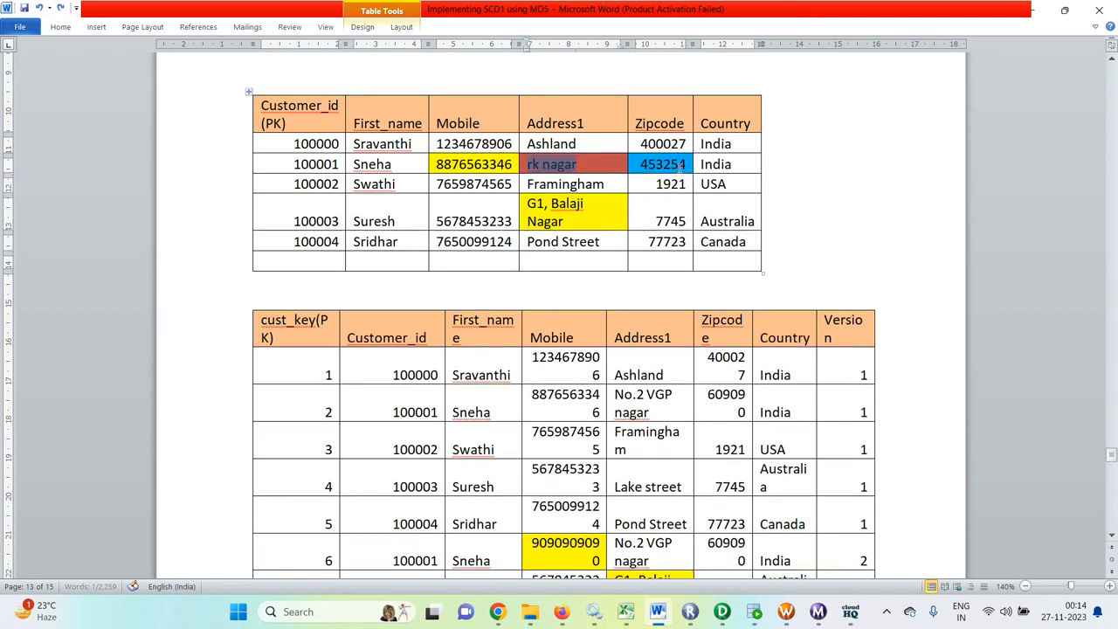
- Compare the upper customer table with the Version values of the inserted rows in the versioned table
{"action": "scroll", "coordinate": [572, 175], "scroll_direction": "down", "scroll_amount": 2}
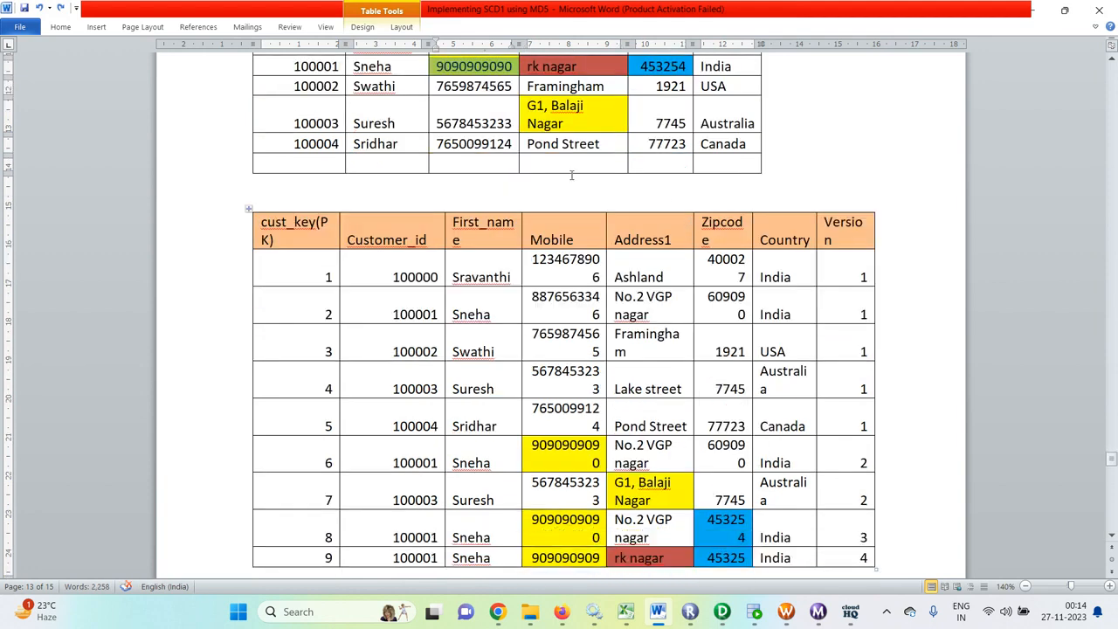
{"action": "left_click", "coordinate": [859, 461]}
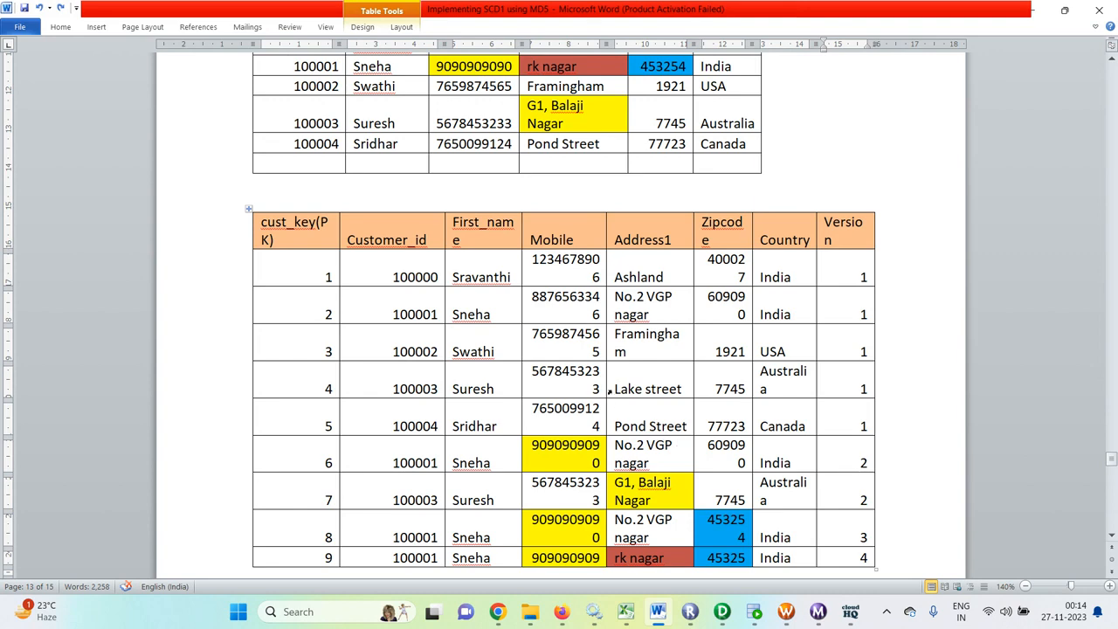
{"action": "scroll", "coordinate": [610, 391], "scroll_direction": "up", "scroll_amount": 2}
{"action": "scroll", "coordinate": [712, 300], "scroll_direction": "down", "scroll_amount": 3}
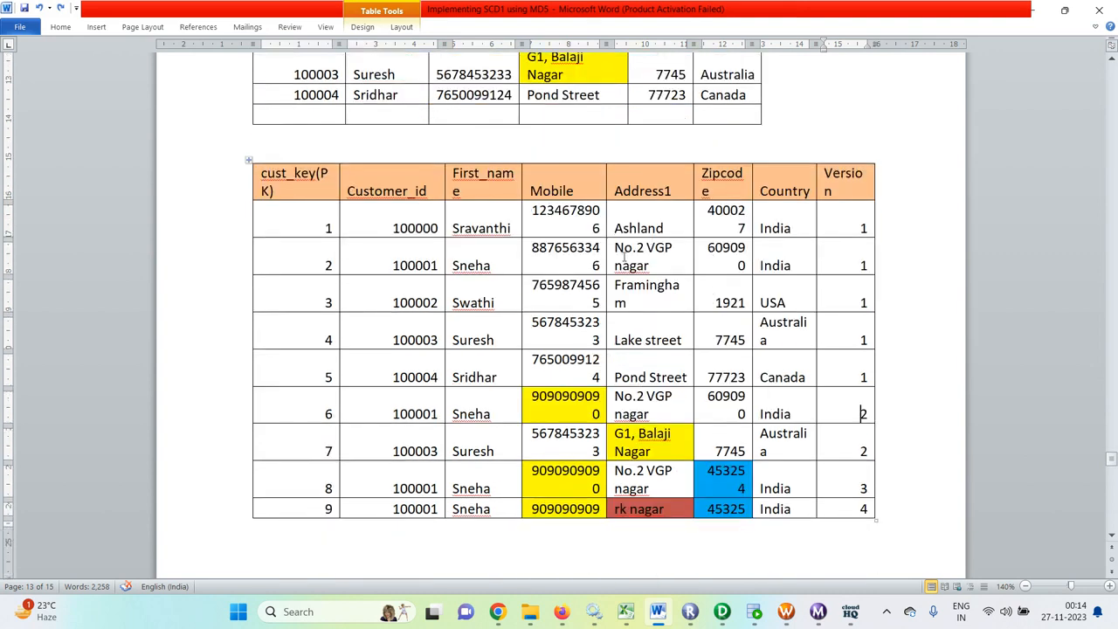
- Review the create table statement for t_customer_scd_version and the lookup override queries below it
{"action": "scroll", "coordinate": [624, 254], "scroll_direction": "down", "scroll_amount": 15}
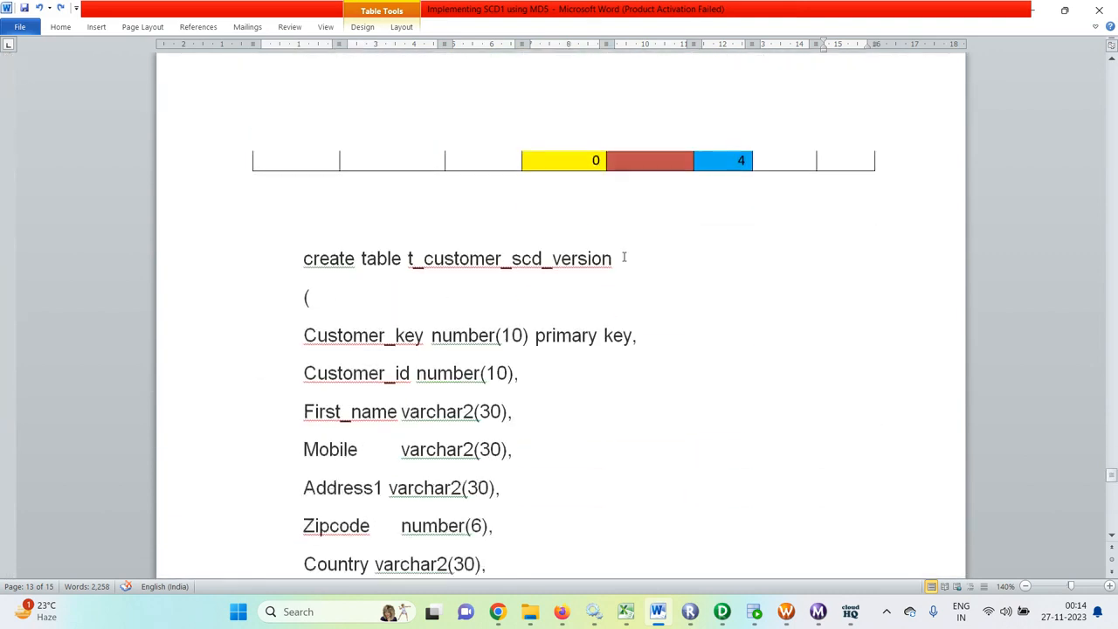
{"action": "scroll", "coordinate": [624, 257], "scroll_direction": "down", "scroll_amount": 3}
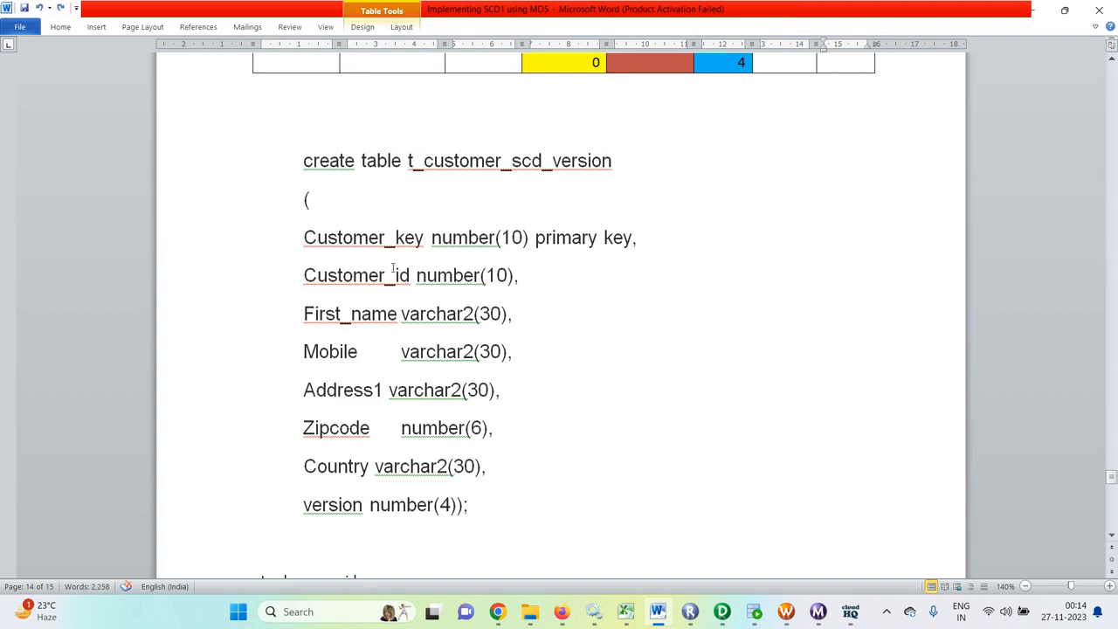
{"action": "scroll", "coordinate": [398, 266], "scroll_direction": "down", "scroll_amount": 2}
{"action": "scroll", "coordinate": [401, 266], "scroll_direction": "up", "scroll_amount": 1}
{"action": "scroll", "coordinate": [401, 267], "scroll_direction": "down", "scroll_amount": 7}
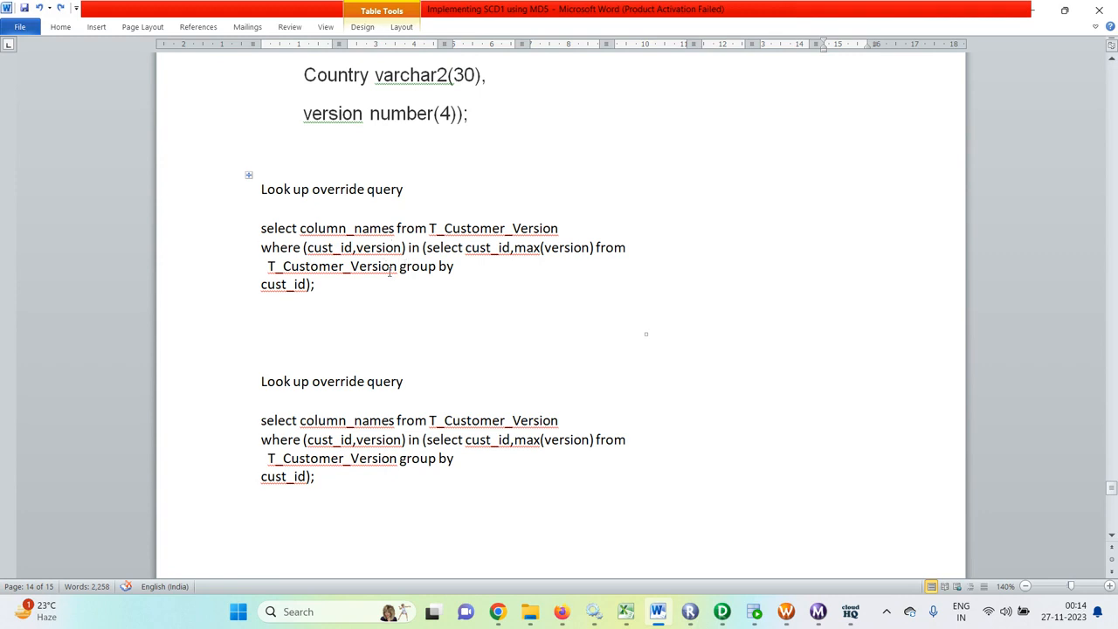
{"action": "scroll", "coordinate": [389, 272], "scroll_direction": "down", "scroll_amount": 4}
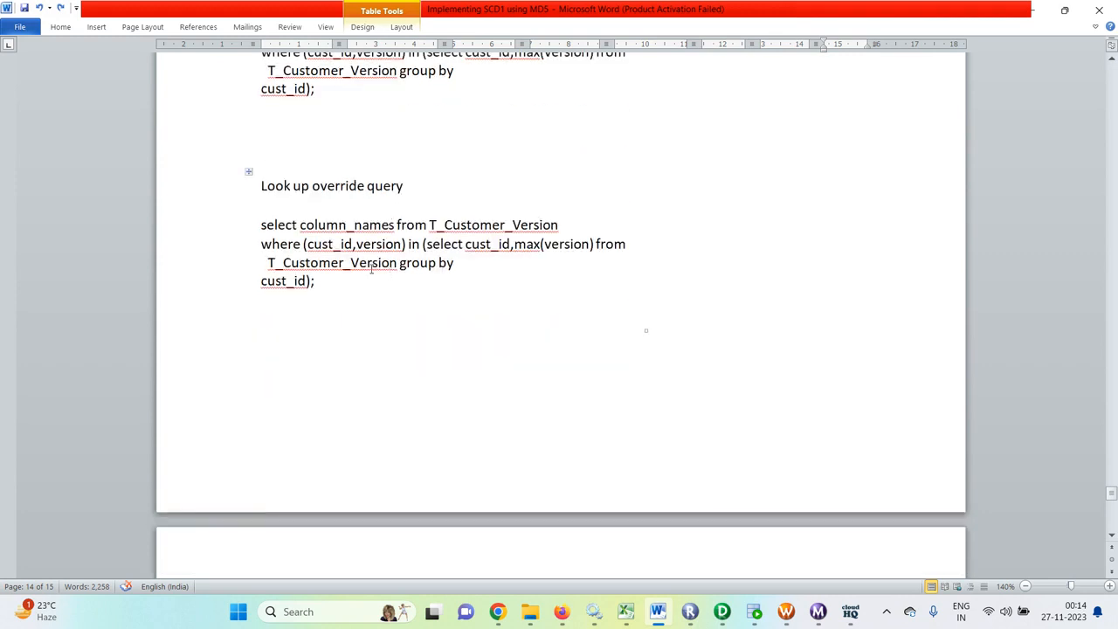
{"action": "scroll", "coordinate": [411, 267], "scroll_direction": "down", "scroll_amount": 7}
{"action": "scroll", "coordinate": [416, 266], "scroll_direction": "up", "scroll_amount": 9}
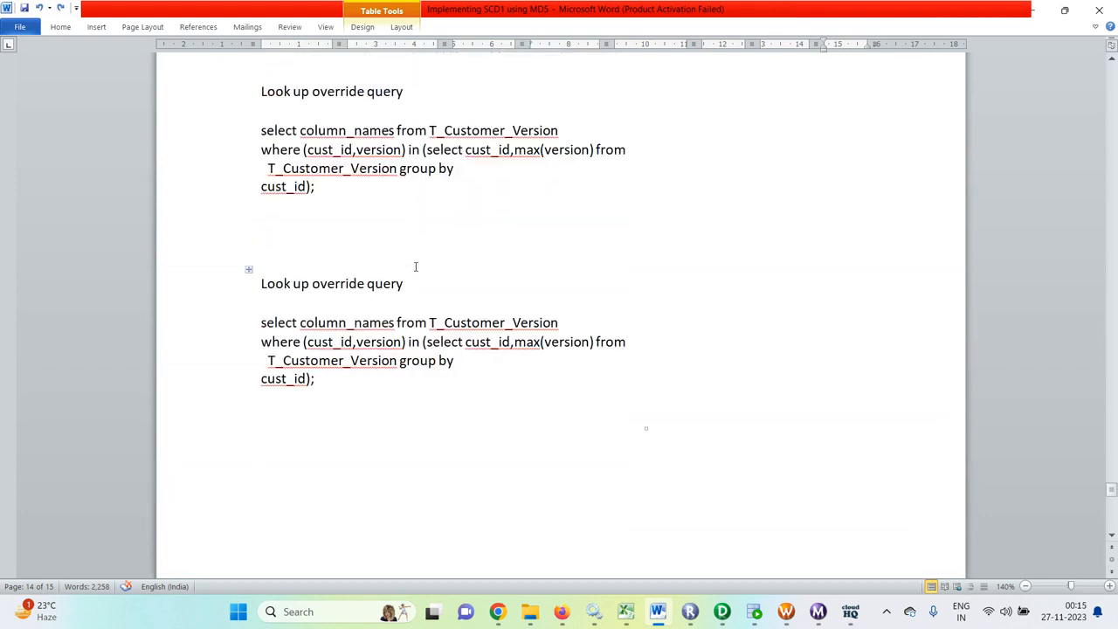
- Switch to Informatica PowerCenter Designer and examine the M_scd2_with_version mapping, Source Analyzer and Target Designer workspaces
{"action": "left_click", "coordinate": [732, 616]}
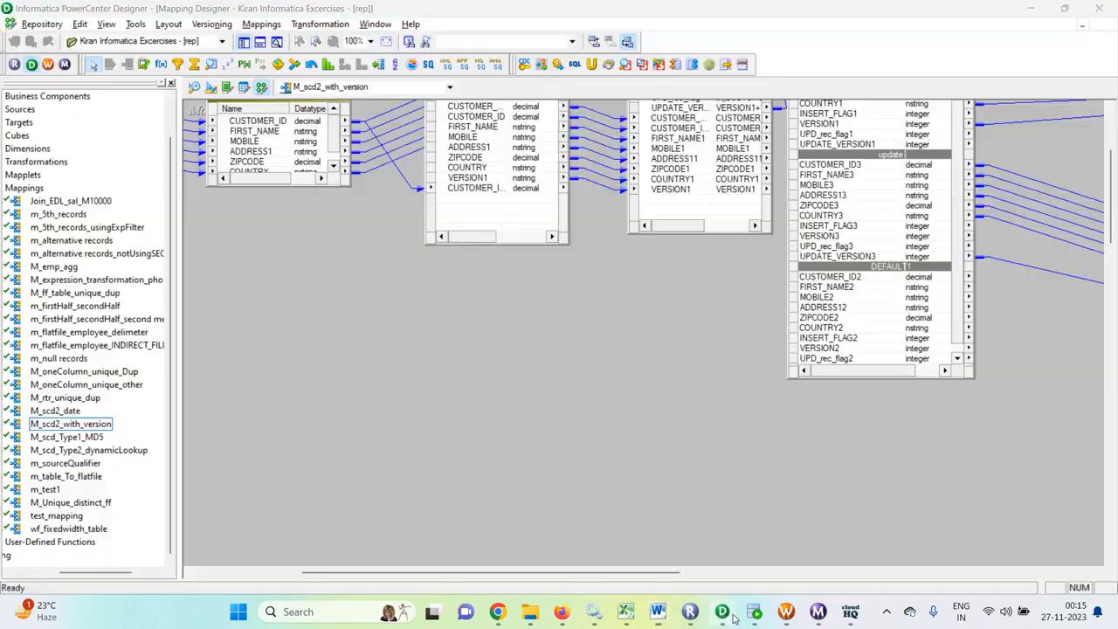
{"action": "scroll", "coordinate": [615, 377], "scroll_direction": "up", "scroll_amount": 3}
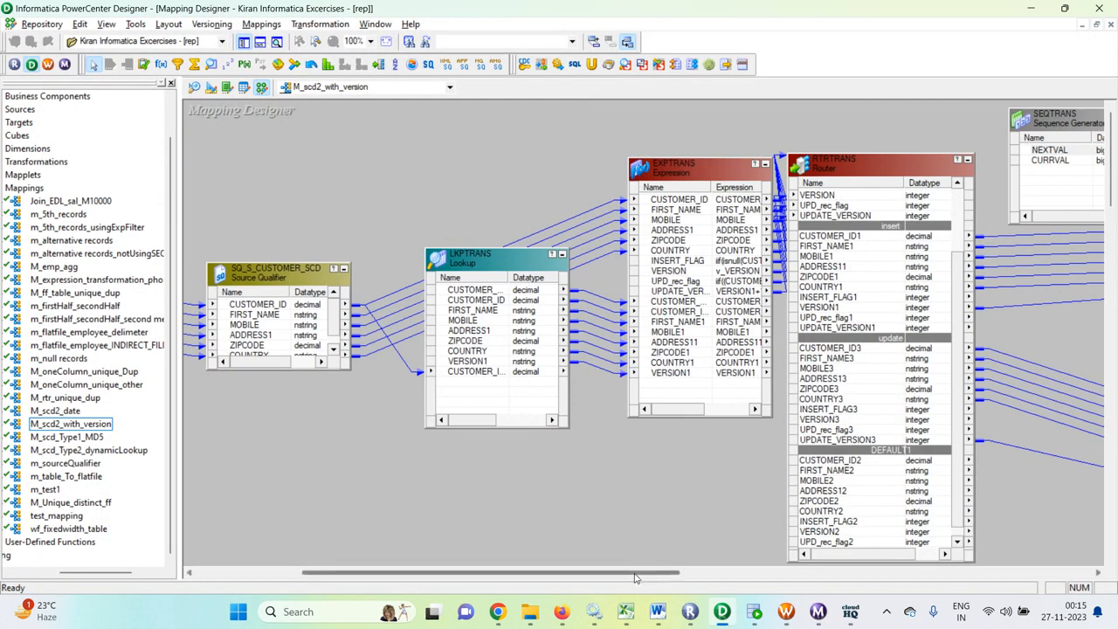
{"action": "left_click_drag", "start_coordinate": [636, 578], "coordinate": [524, 575]}
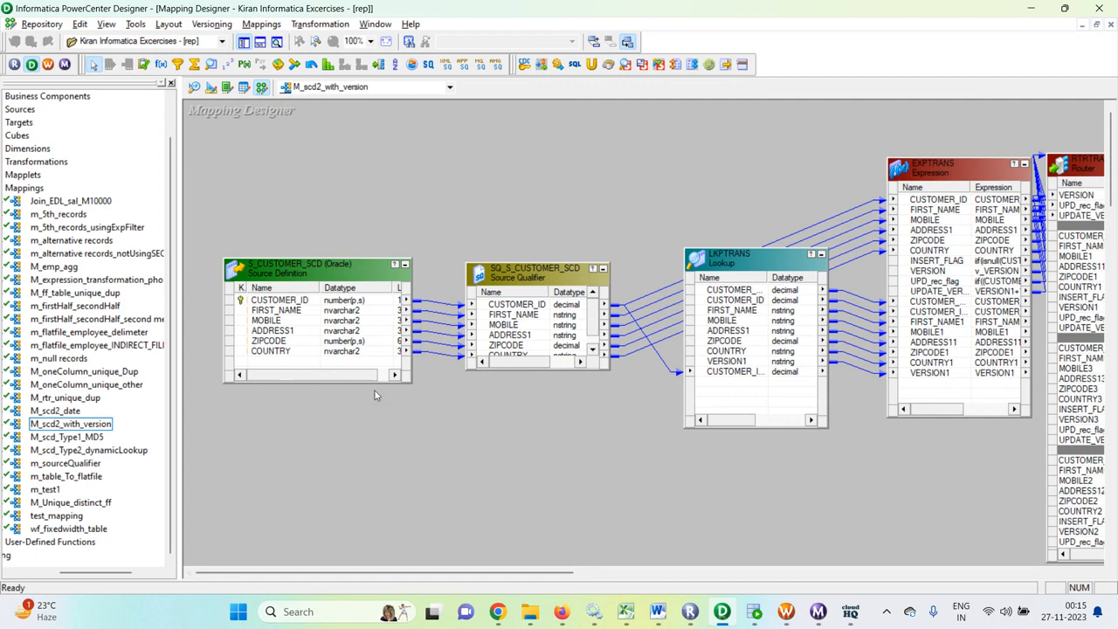
{"action": "left_click", "coordinate": [194, 87]}
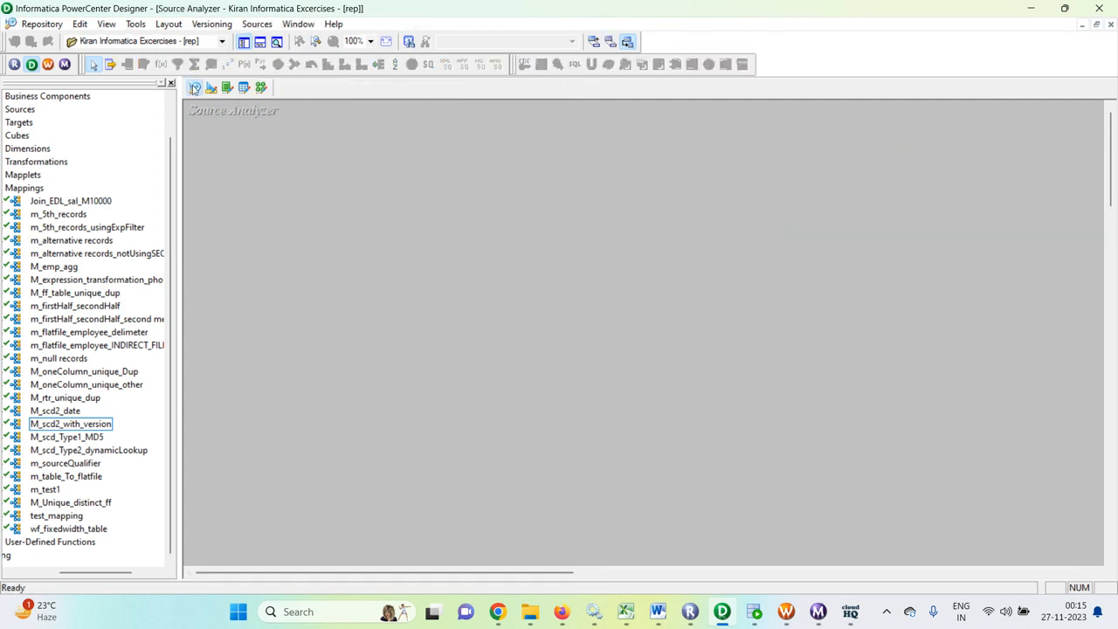
{"action": "left_click", "coordinate": [211, 87]}
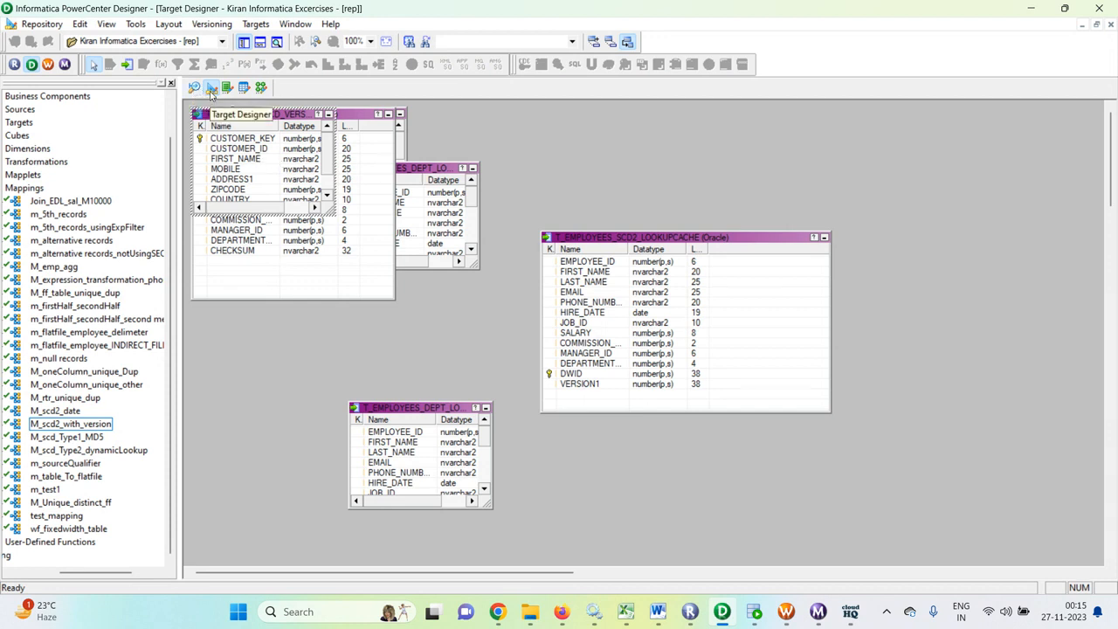
{"action": "left_click", "coordinate": [260, 87]}
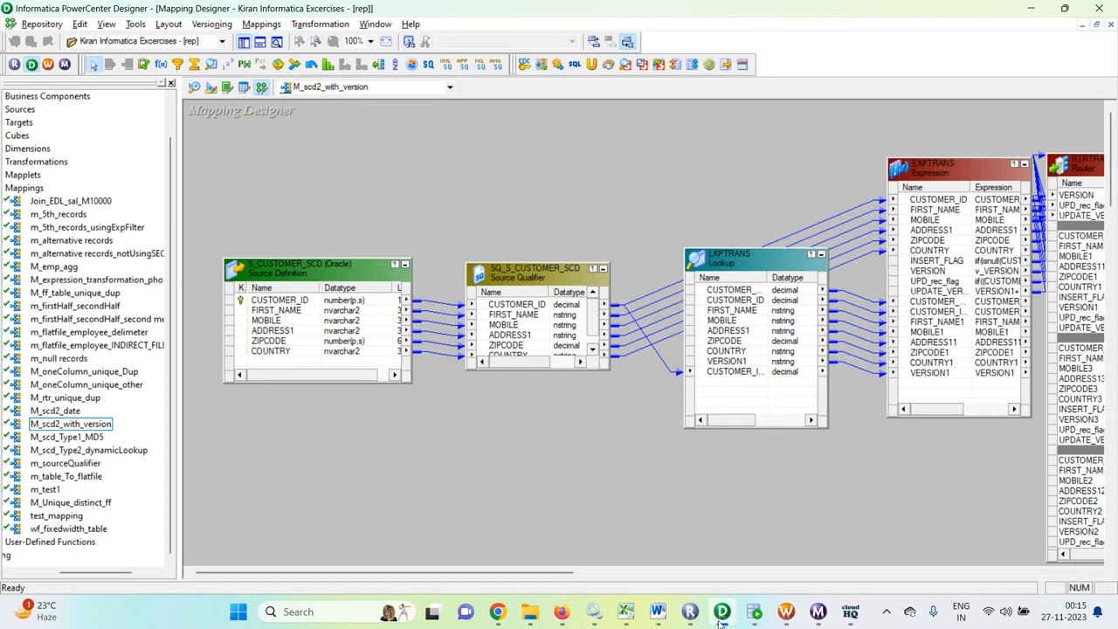
- Switch to Oracle SQL Developer and run "select * from s_customer_scd;" in the hr worksheet
{"action": "left_click", "coordinate": [754, 611]}
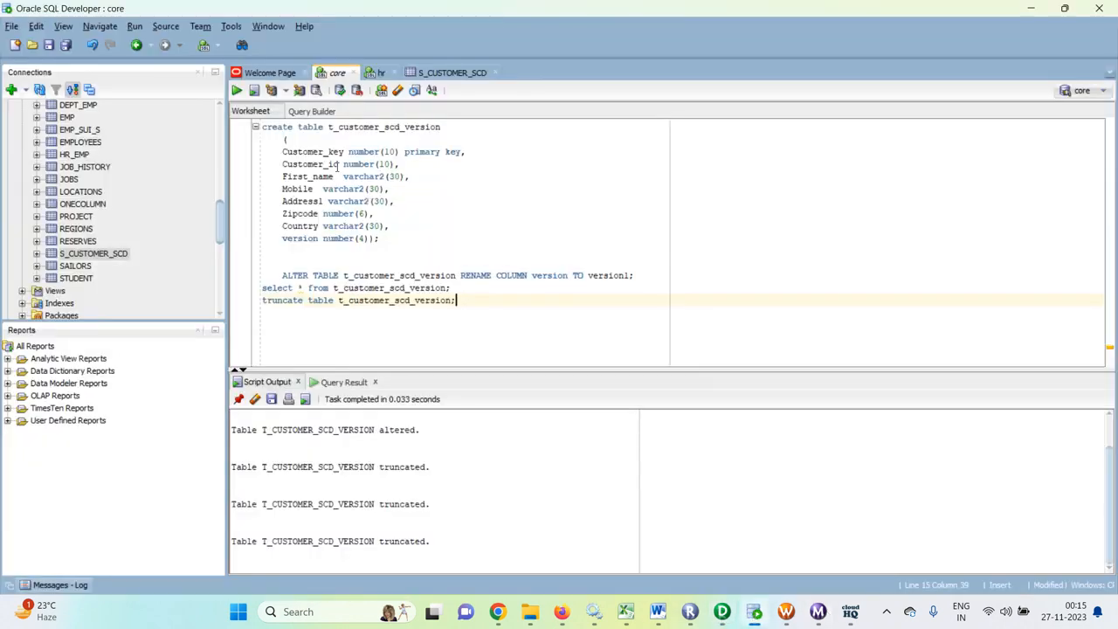
{"action": "left_click", "coordinate": [377, 72]}
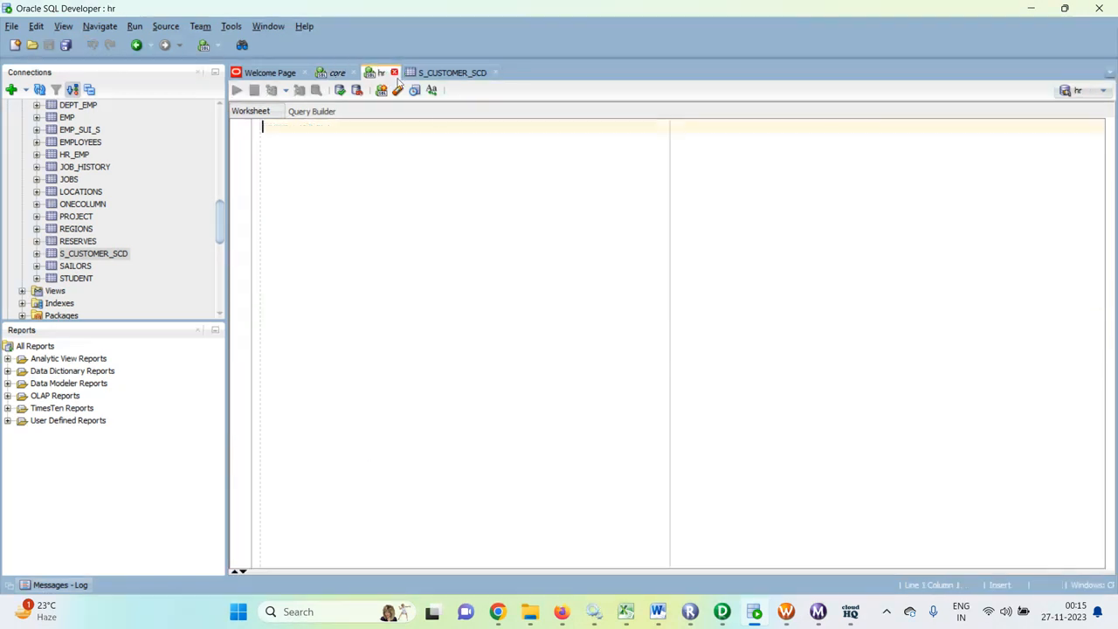
{"action": "left_click", "coordinate": [391, 154]}
{"action": "type", "text": "sele"}
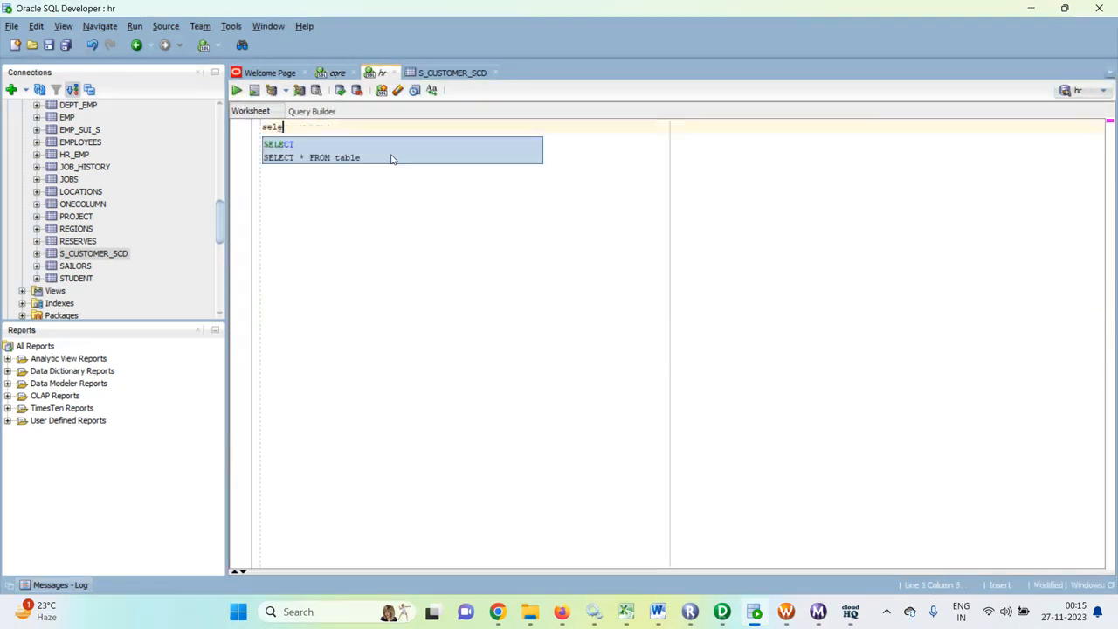
{"action": "type", "text": "ct * "}
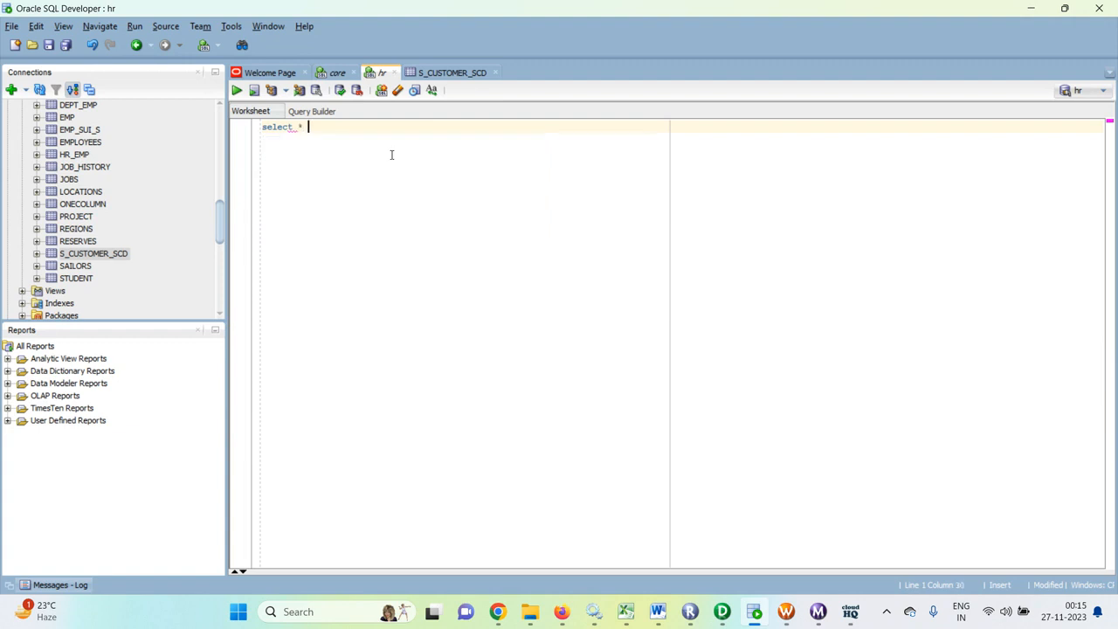
{"action": "type", "text": "from sc"}
{"action": "key", "text": "BackSpace"}
{"action": "type", "text": "_sc"}
{"action": "key", "text": "alt+Tab"}
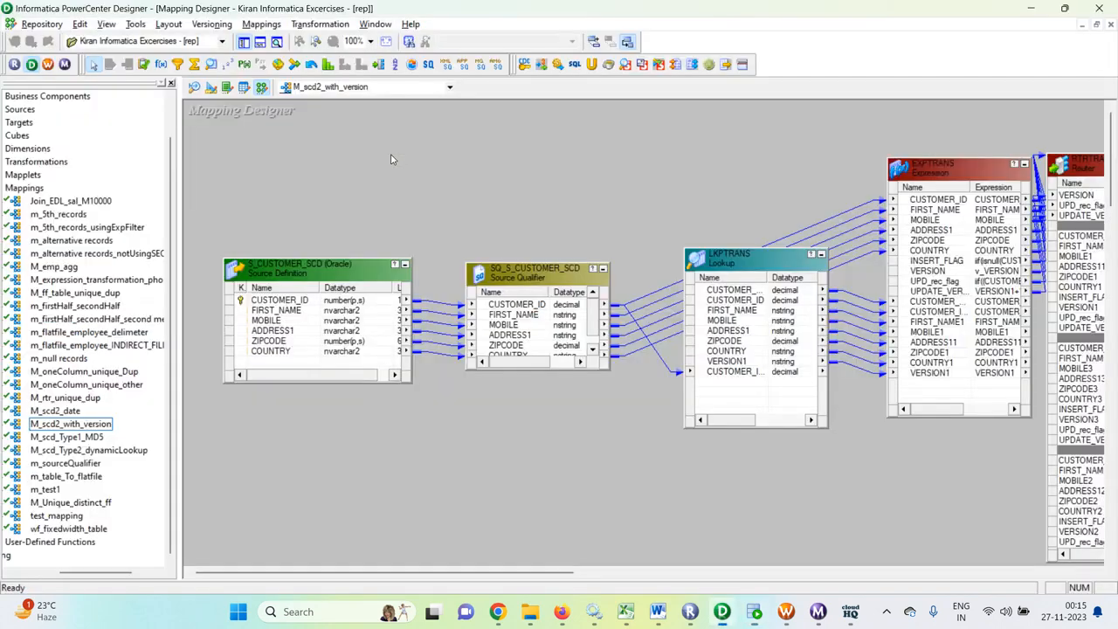
{"action": "key", "text": "alt+Tab"}
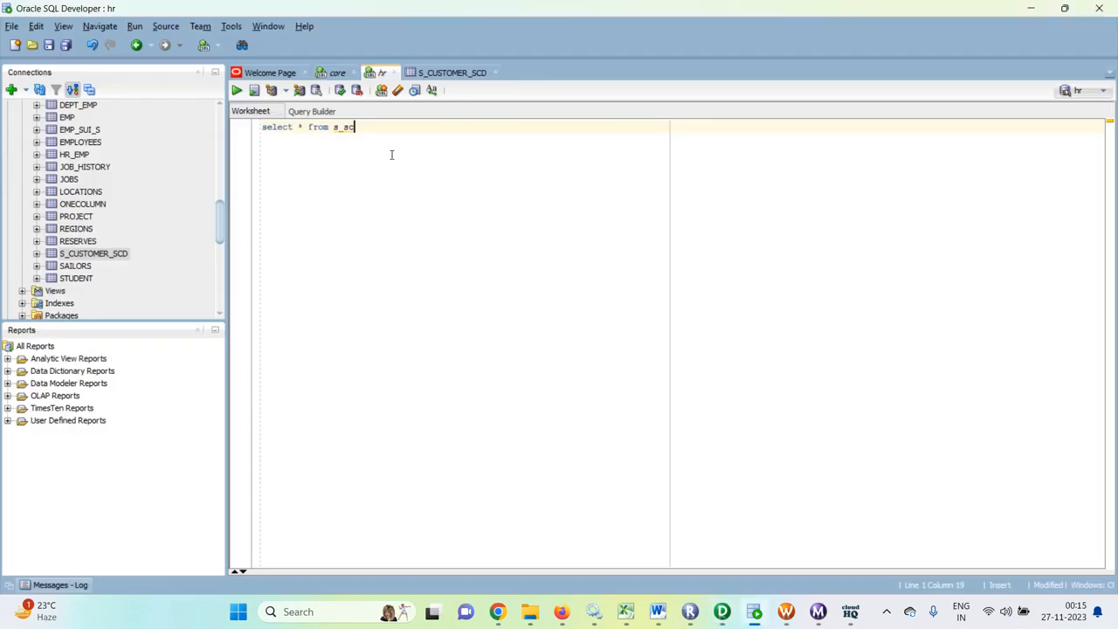
{"action": "key", "text": "BackSpace"}
{"action": "type", "text": "cus"}
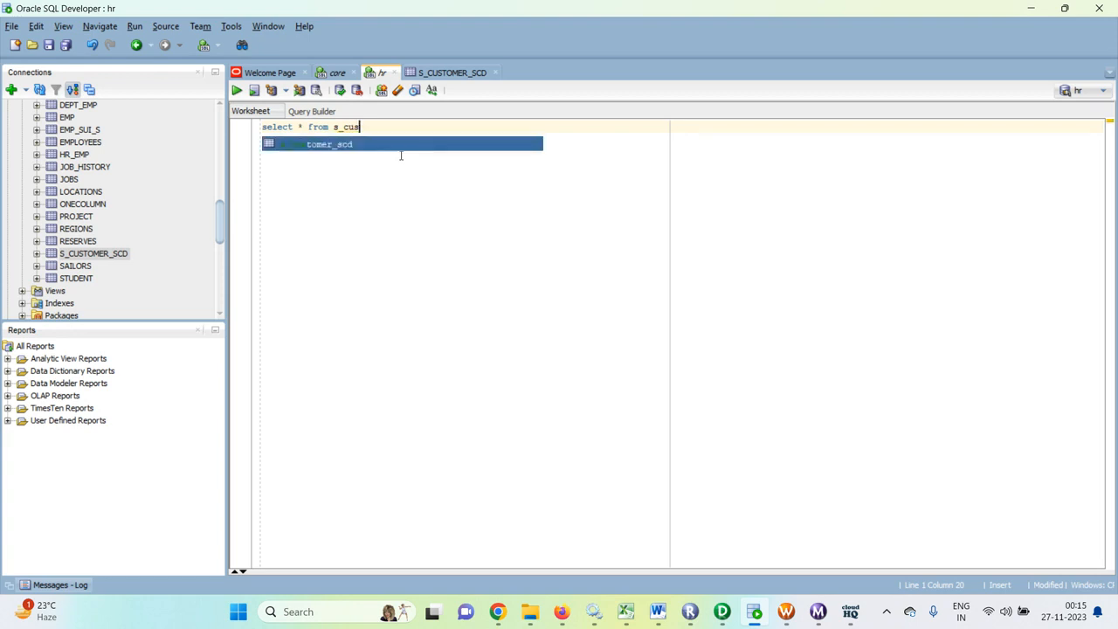
{"action": "key", "text": "Return"}
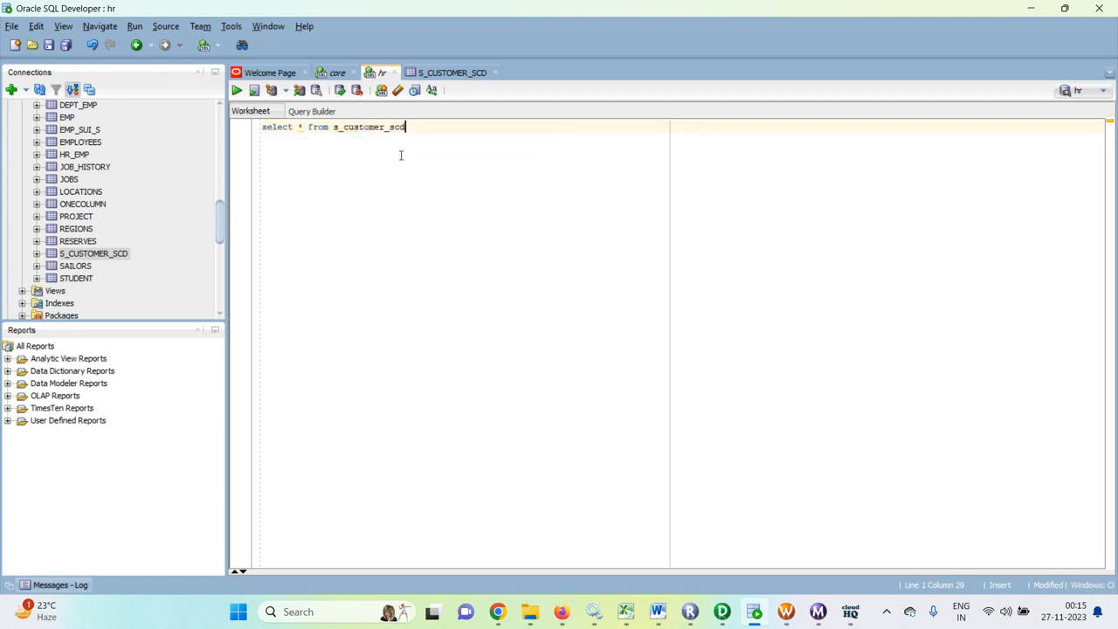
{"action": "type", "text": ";"}
{"action": "key", "text": "ctrl+Return"}
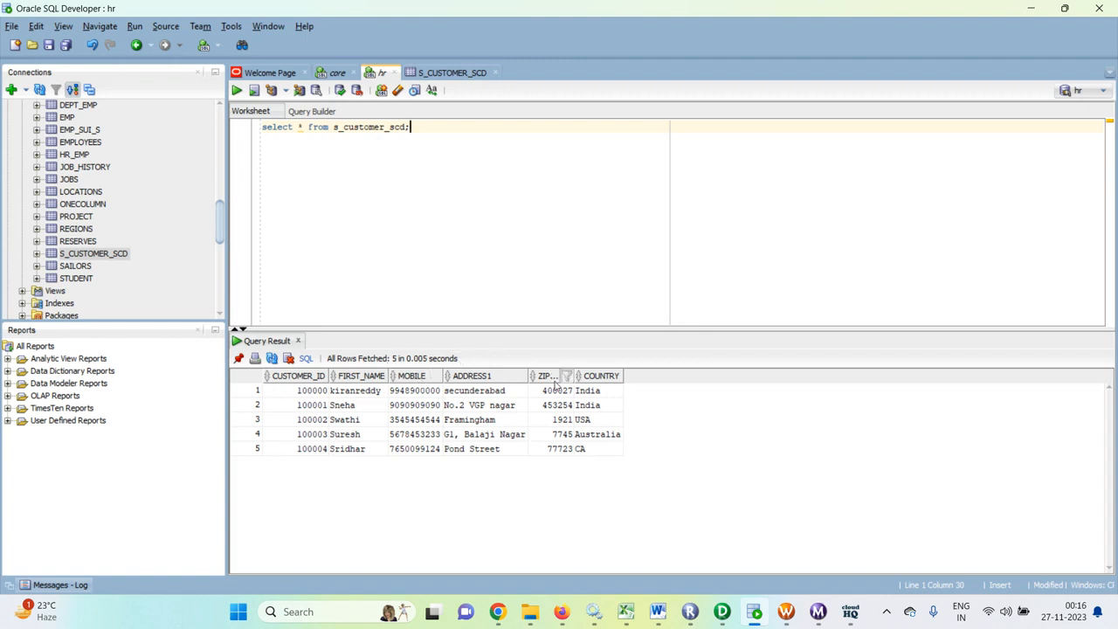
- Truncate t_customer_scd_version in the core worksheet, then select all its rows and widen the CUSTOMER_KEY and CUSTOMER_ID result columns
{"action": "left_click", "coordinate": [337, 72]}
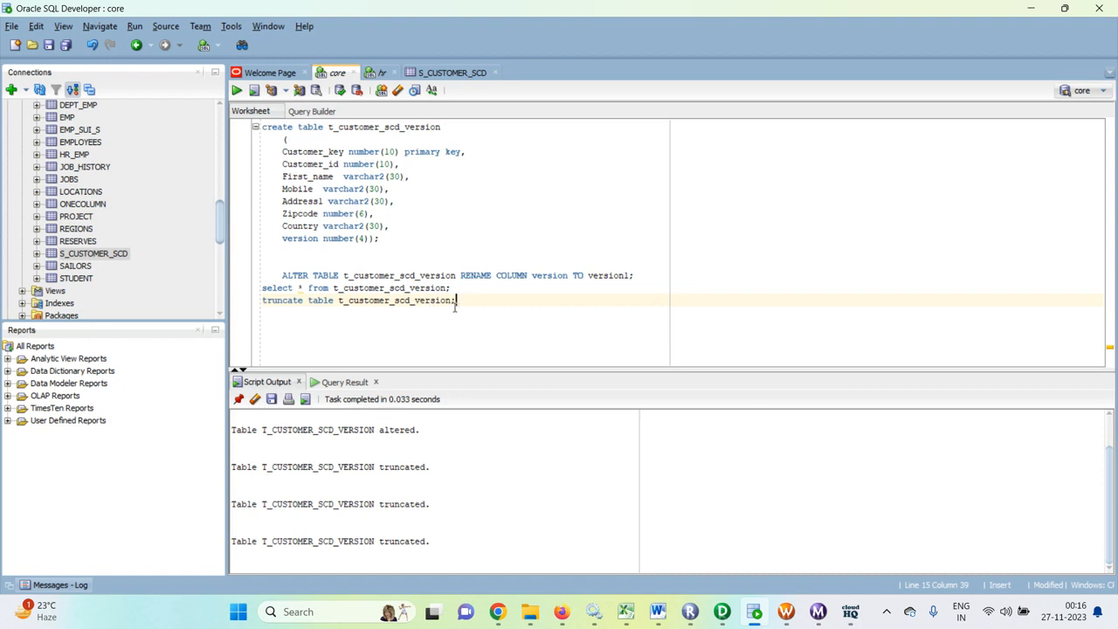
{"action": "key", "text": "ctrl+Return"}
{"action": "left_click", "coordinate": [453, 288]}
{"action": "key", "text": "ctrl+Return"}
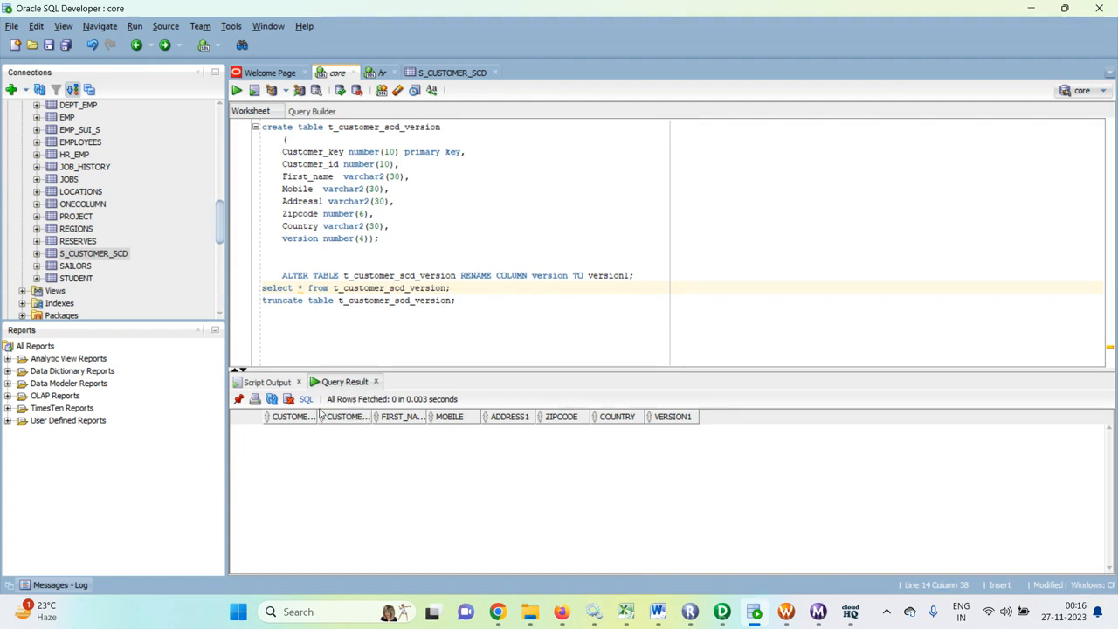
{"action": "left_click_drag", "start_coordinate": [322, 417], "coordinate": [431, 416]}
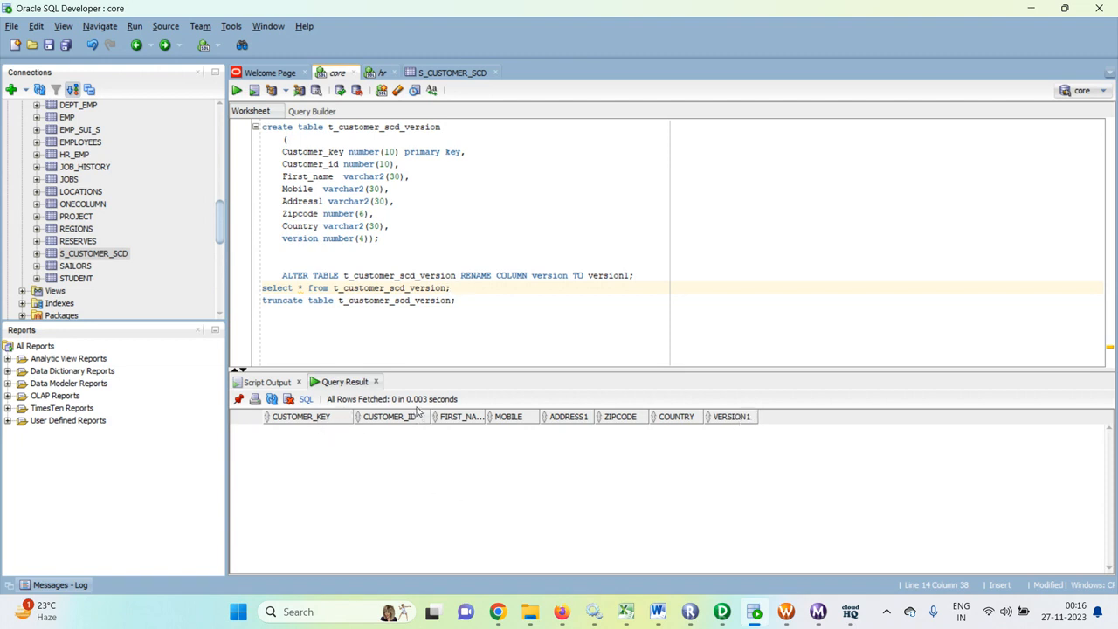
- Run "desc s_customer_scd;" in the hr worksheet and compare the source columns with the t_customer_scd_version definition in the core worksheet
{"action": "left_click", "coordinate": [380, 74]}
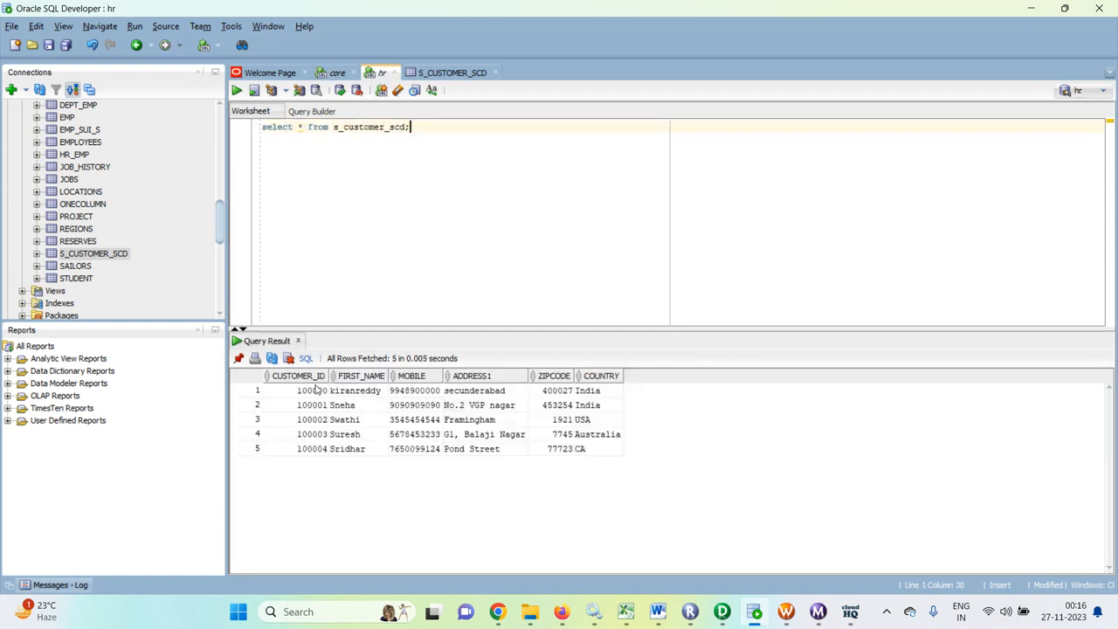
{"action": "key", "text": "Return"}
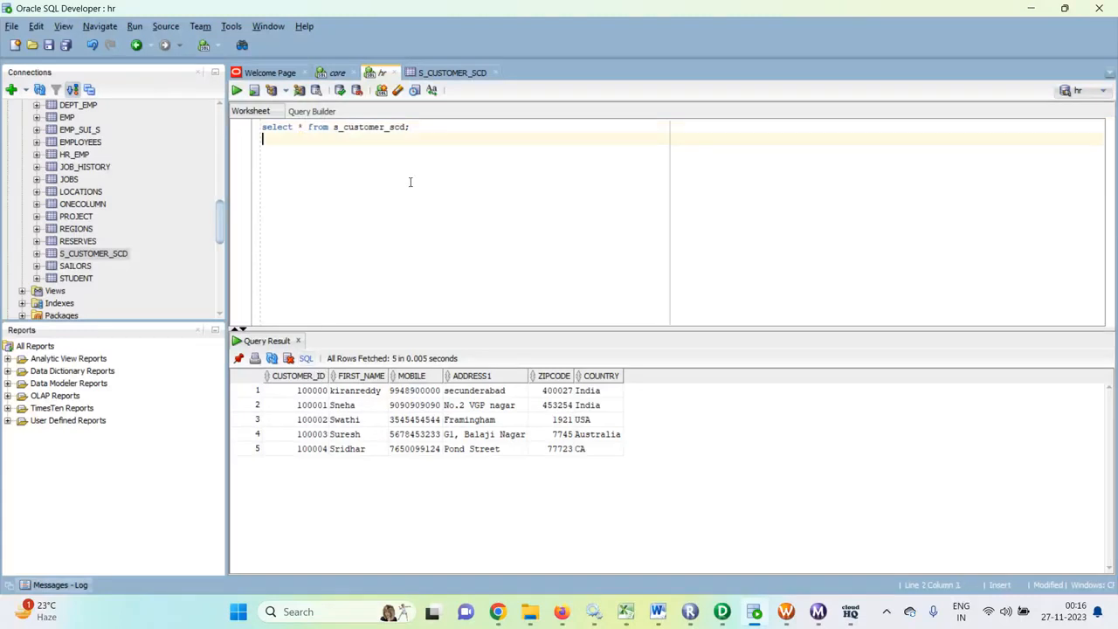
{"action": "type", "text": "desc "}
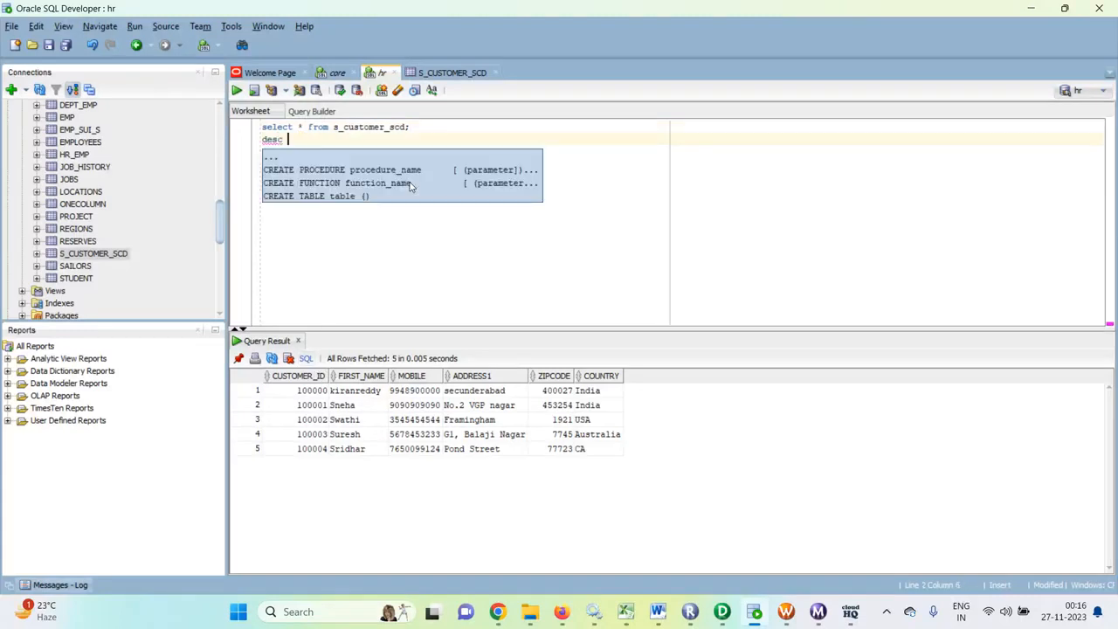
{"action": "type", "text": "s"}
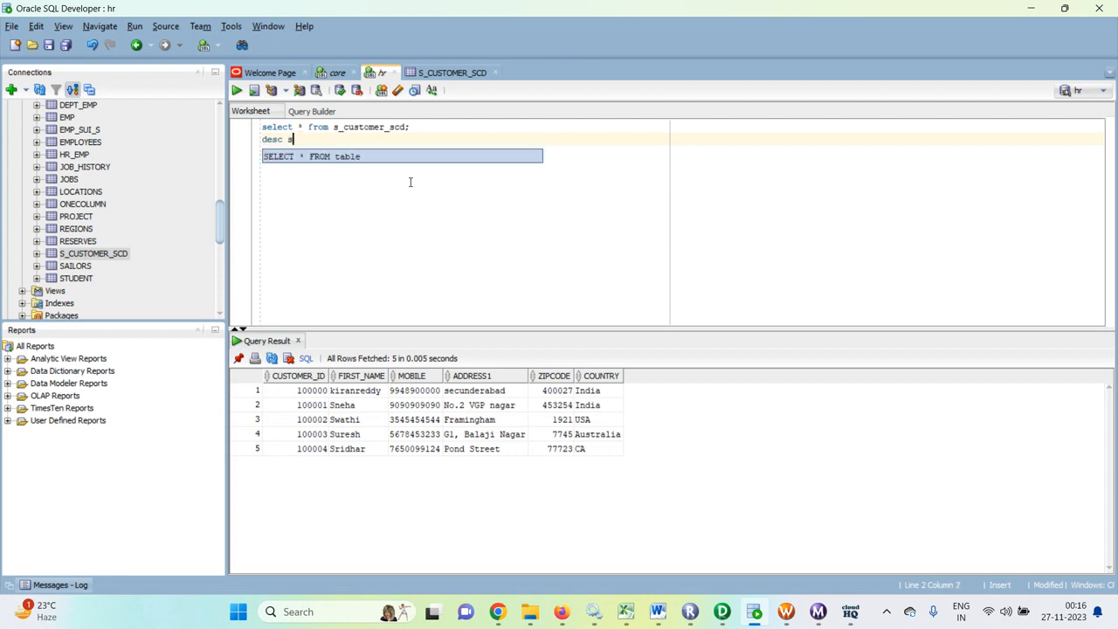
{"action": "type", "text": "_cus"}
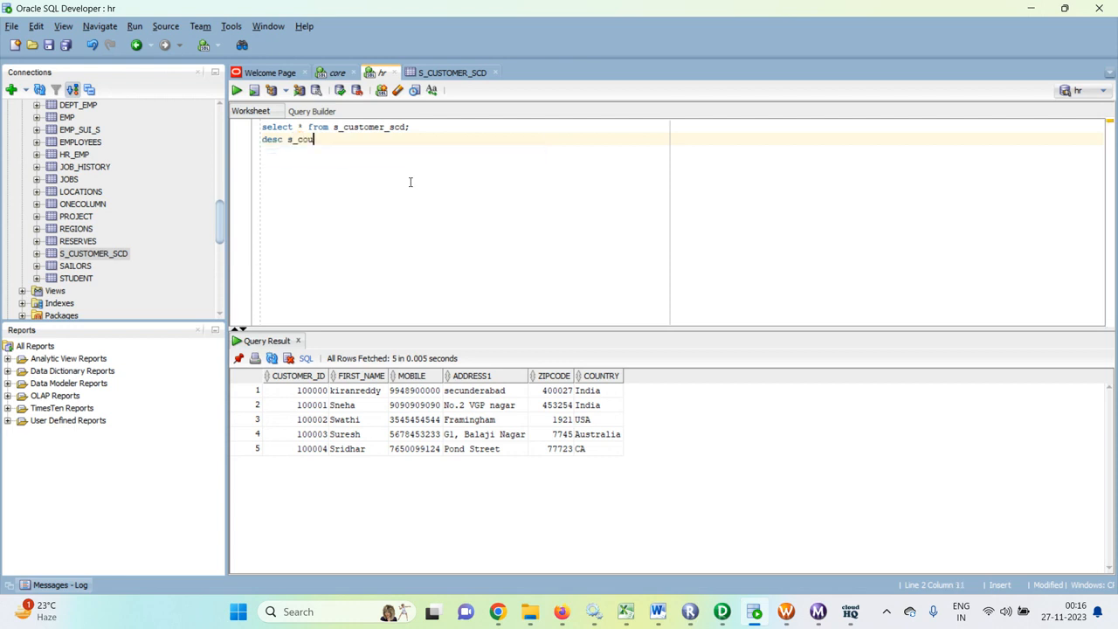
{"action": "type", "text": "ust"}
{"action": "left_click_drag", "start_coordinate": [331, 129], "coordinate": [423, 127]}
{"action": "key", "text": "ctrl+c"}
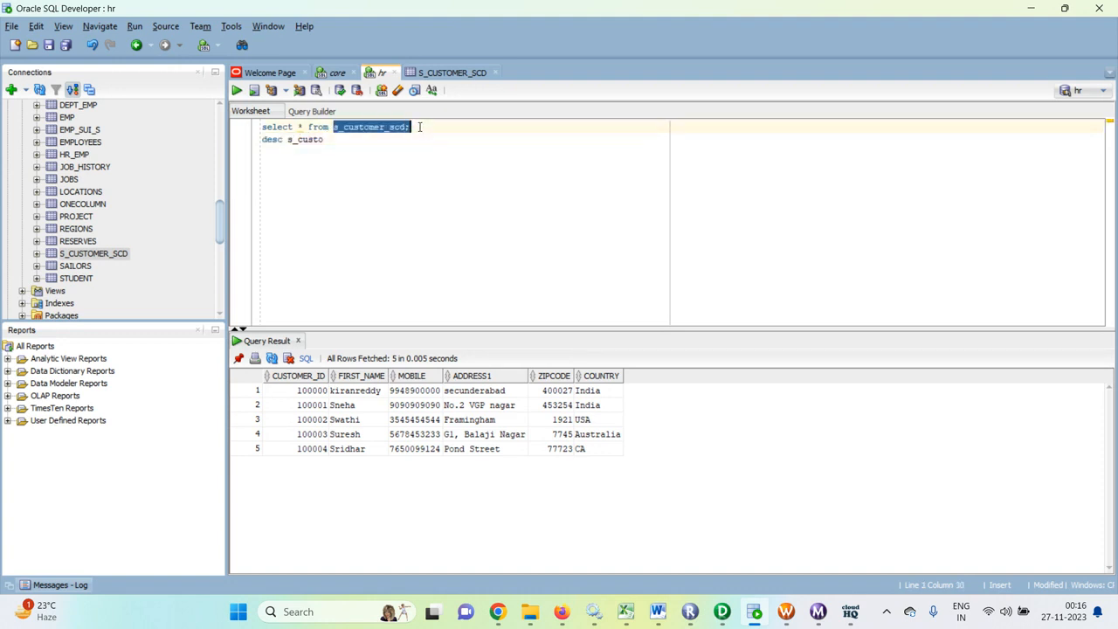
{"action": "left_click_drag", "start_coordinate": [287, 139], "coordinate": [325, 142]}
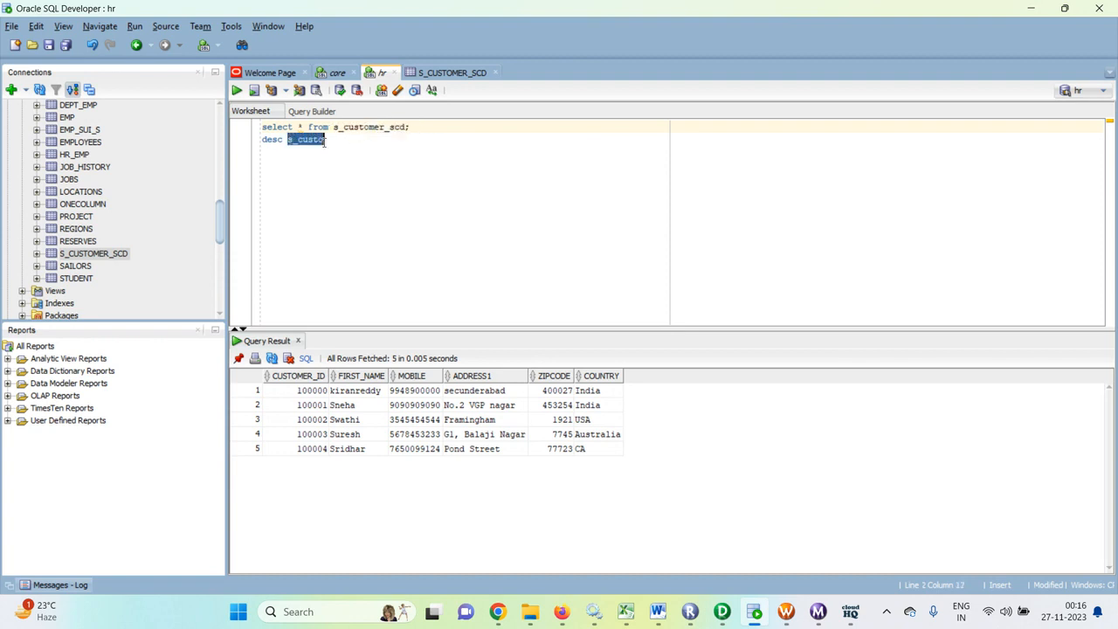
{"action": "key", "text": "ctrl+v"}
{"action": "key", "text": "ctrl+Return"}
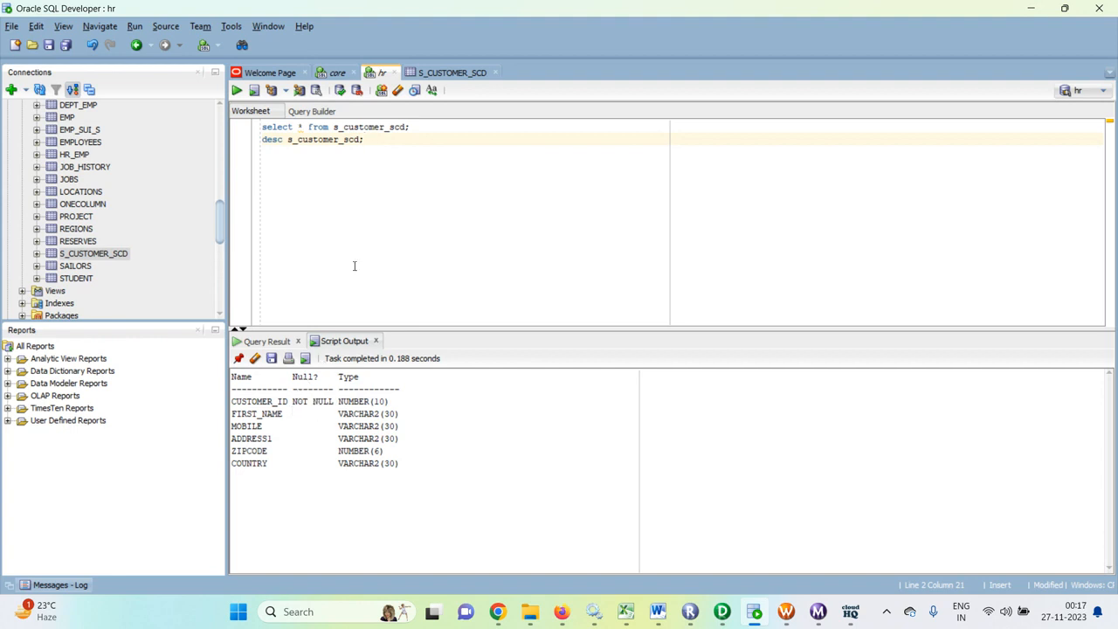
{"action": "left_click", "coordinate": [335, 73]}
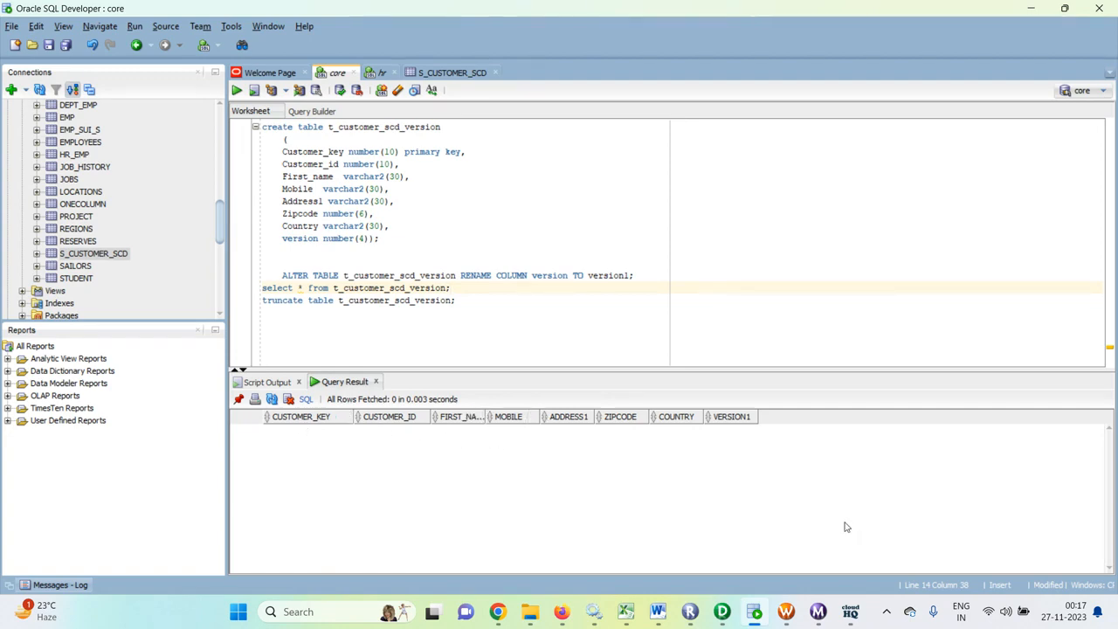
- Switch to Informatica PowerCenter Designer and move the LKPTRANS lookup up, above the links between the source qualifier and EXPTRANS
{"action": "left_click", "coordinate": [722, 613]}
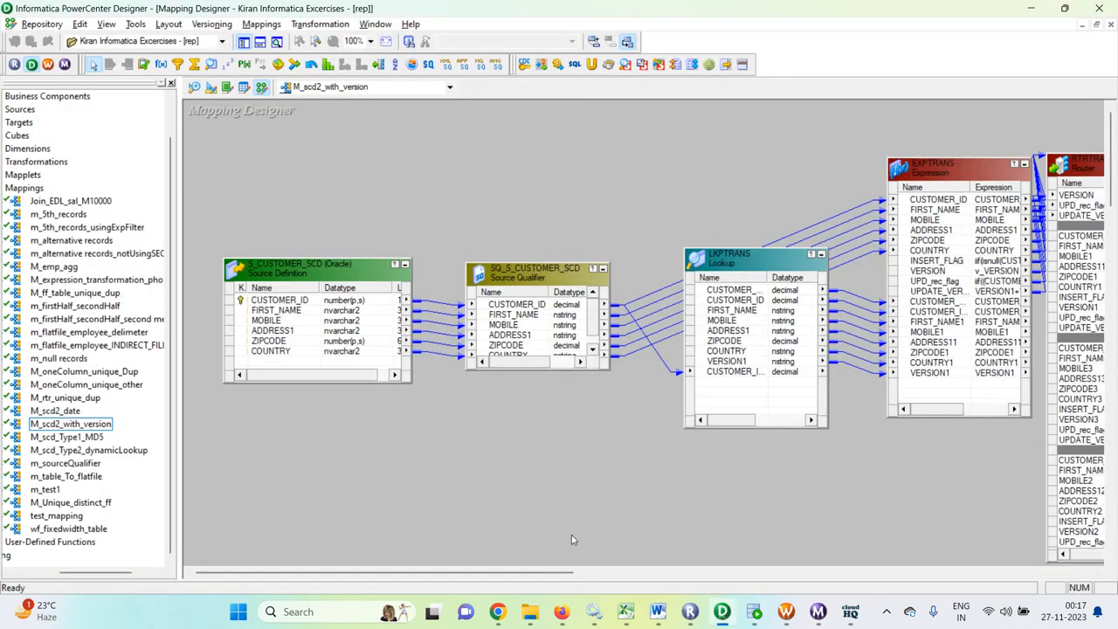
{"action": "left_click_drag", "start_coordinate": [480, 573], "coordinate": [507, 561]}
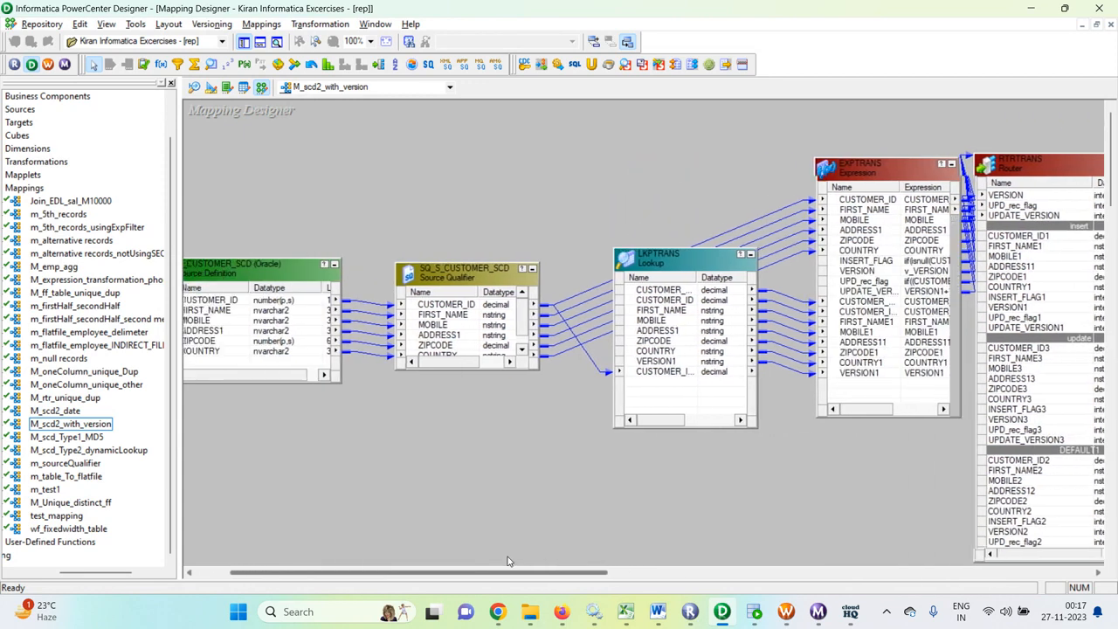
{"action": "left_click_drag", "start_coordinate": [670, 253], "coordinate": [627, 145]}
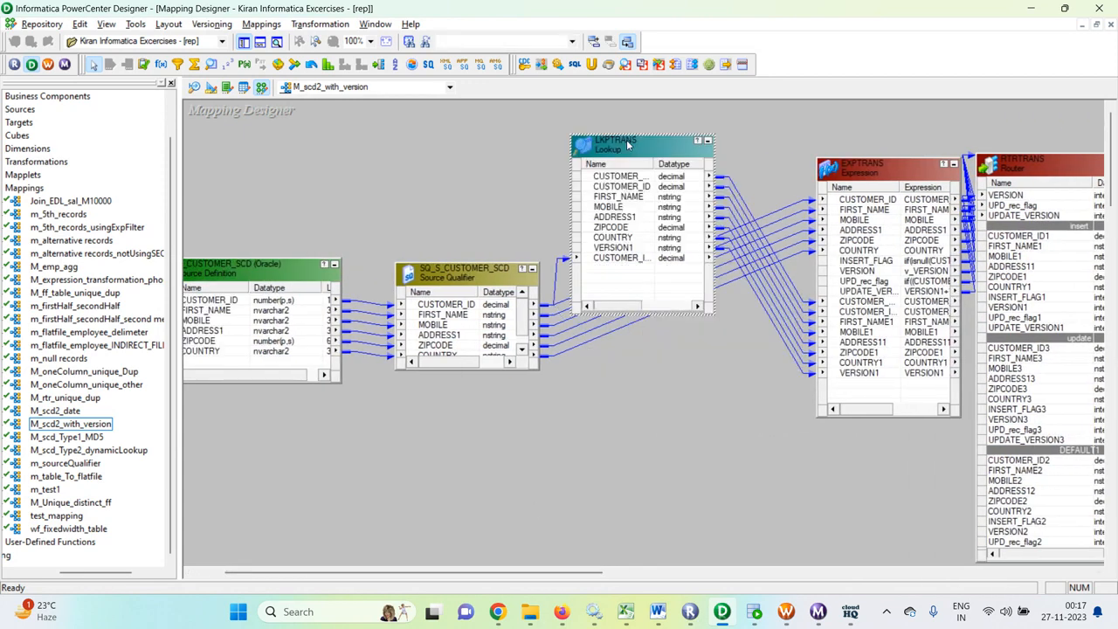
{"action": "left_click_drag", "start_coordinate": [587, 573], "coordinate": [570, 573]}
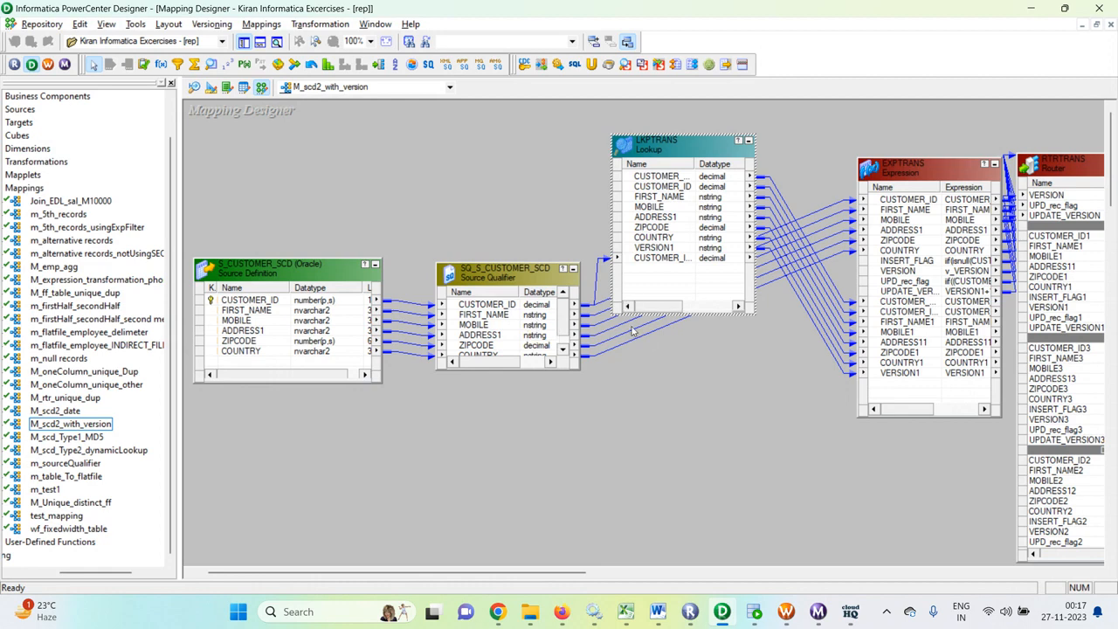
{"action": "left_click_drag", "start_coordinate": [537, 570], "coordinate": [611, 572]}
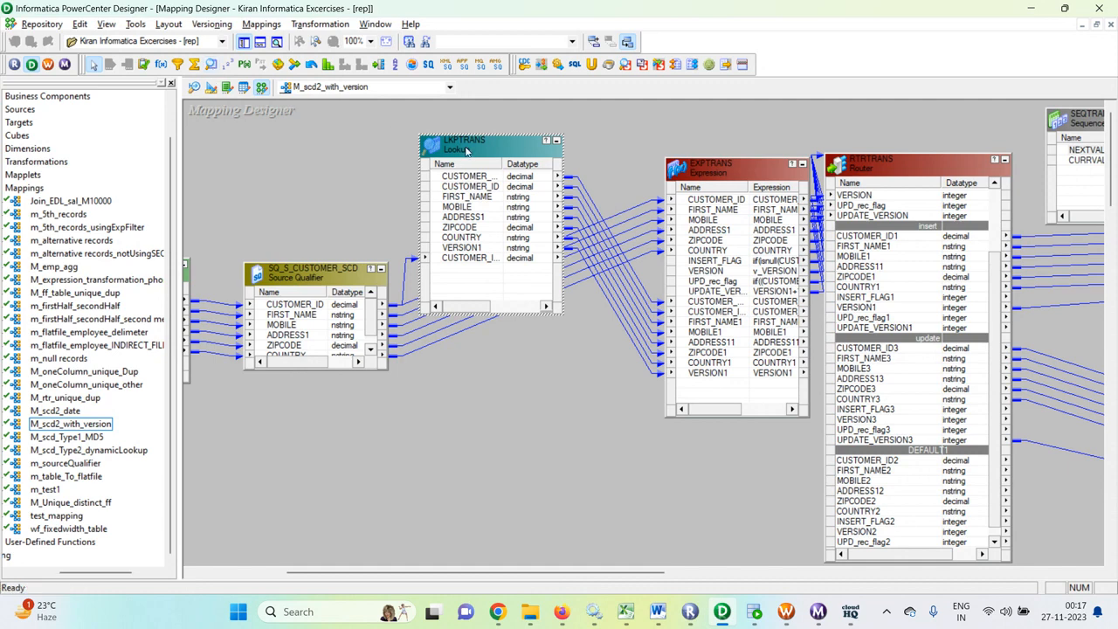
- Review the Lookup Sql Override query of the LKPTRANS transformation through its max version1 subquery, leaving it unedited
{"action": "double_click", "coordinate": [479, 143]}
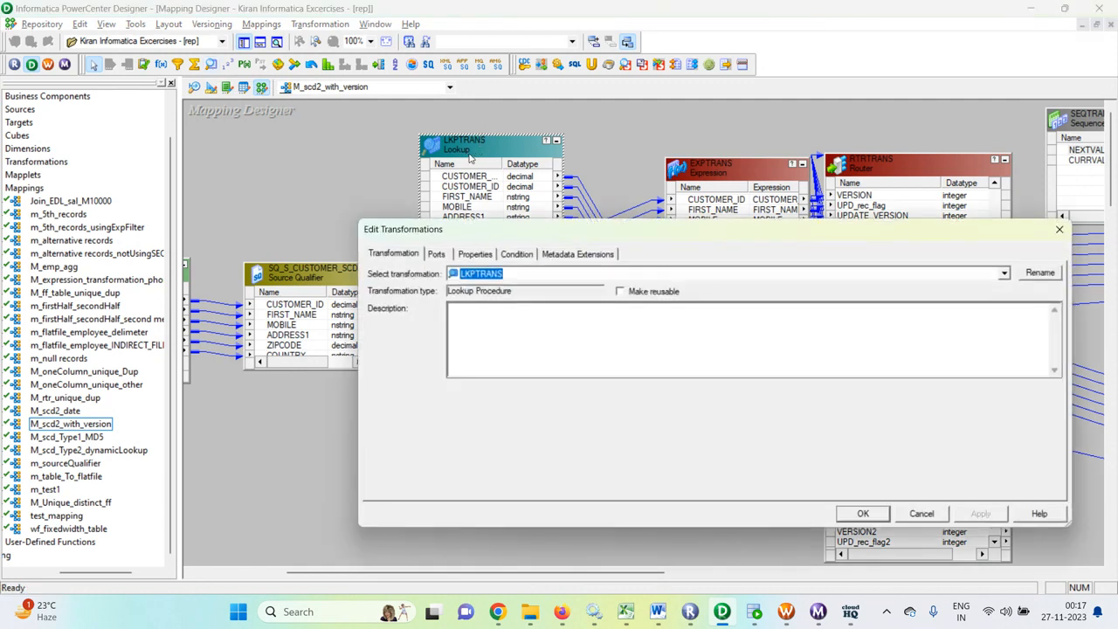
{"action": "left_click", "coordinate": [476, 255]}
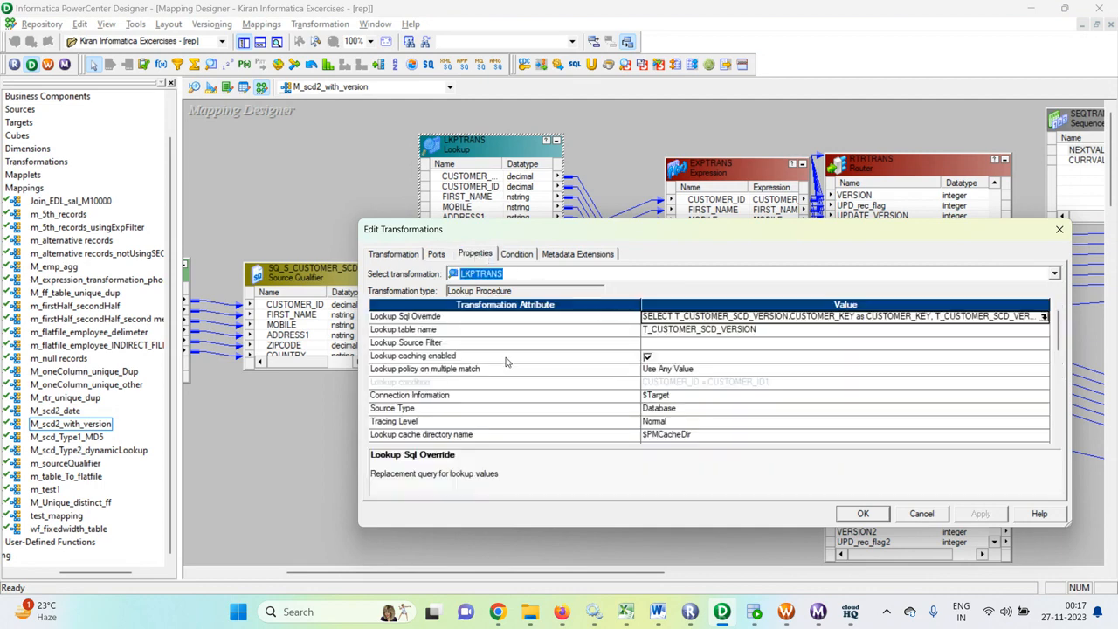
{"action": "left_click", "coordinate": [1044, 316]}
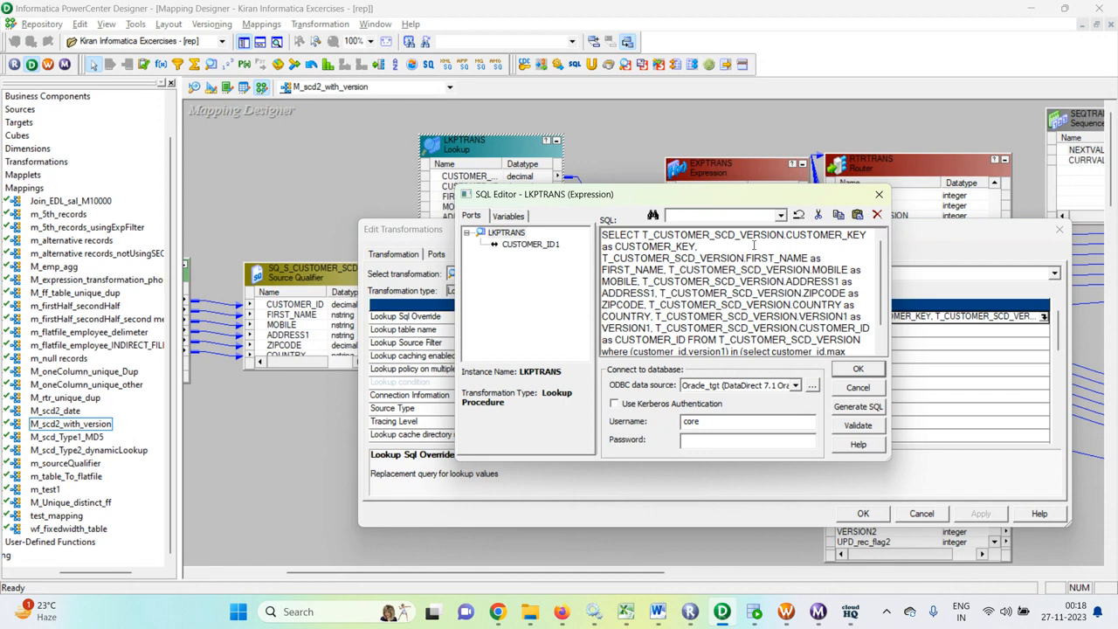
{"action": "scroll", "coordinate": [765, 271], "scroll_direction": "down", "scroll_amount": 1}
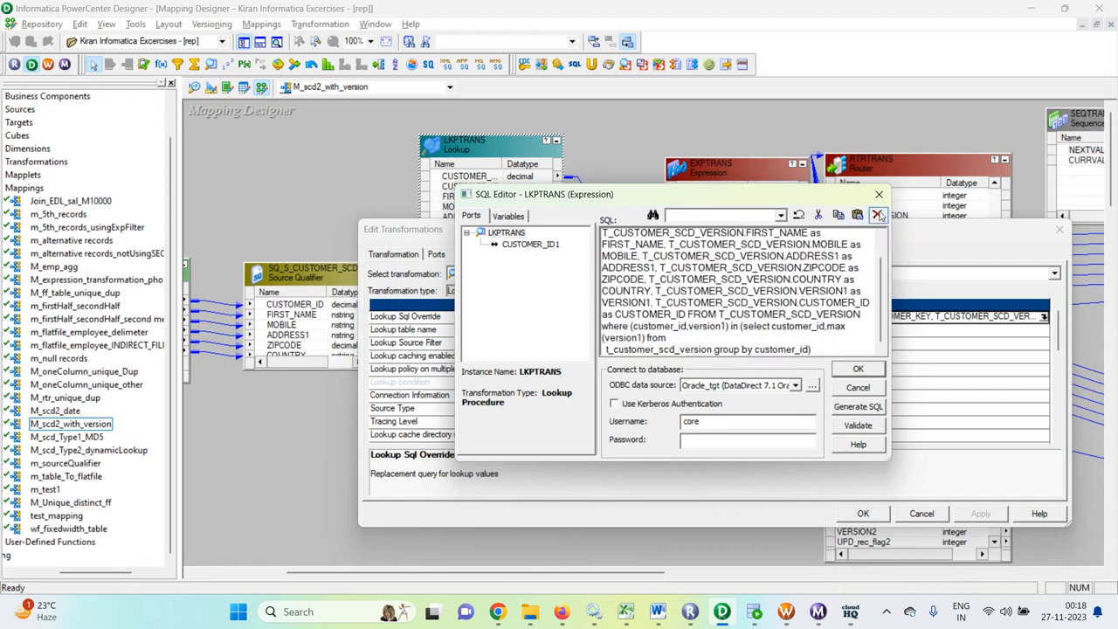
{"action": "left_click", "coordinate": [877, 196]}
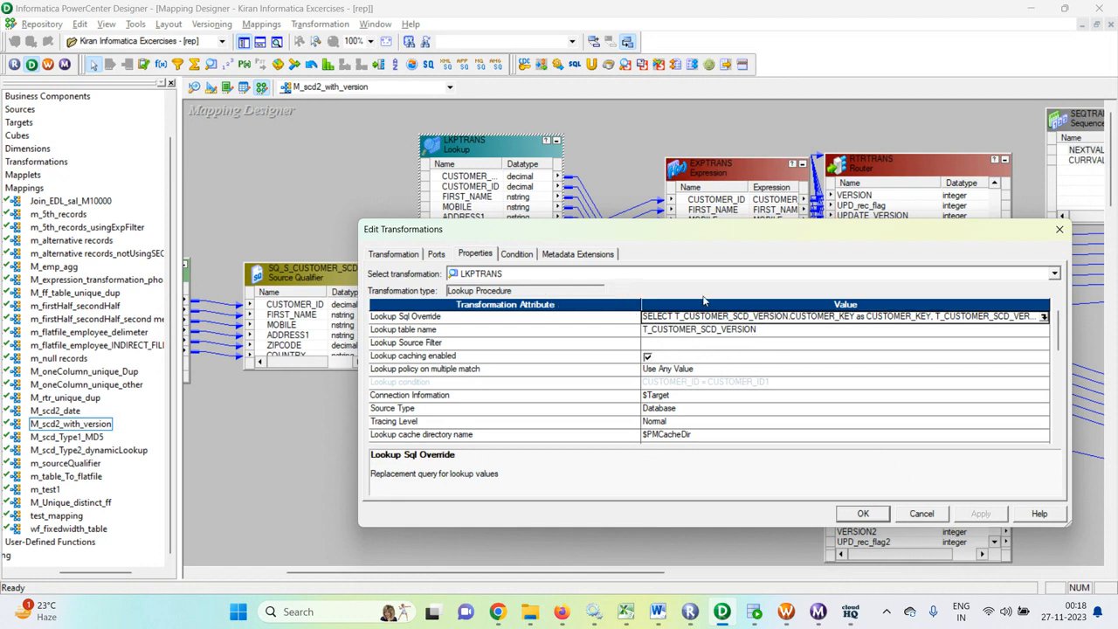
{"action": "left_click", "coordinate": [931, 517]}
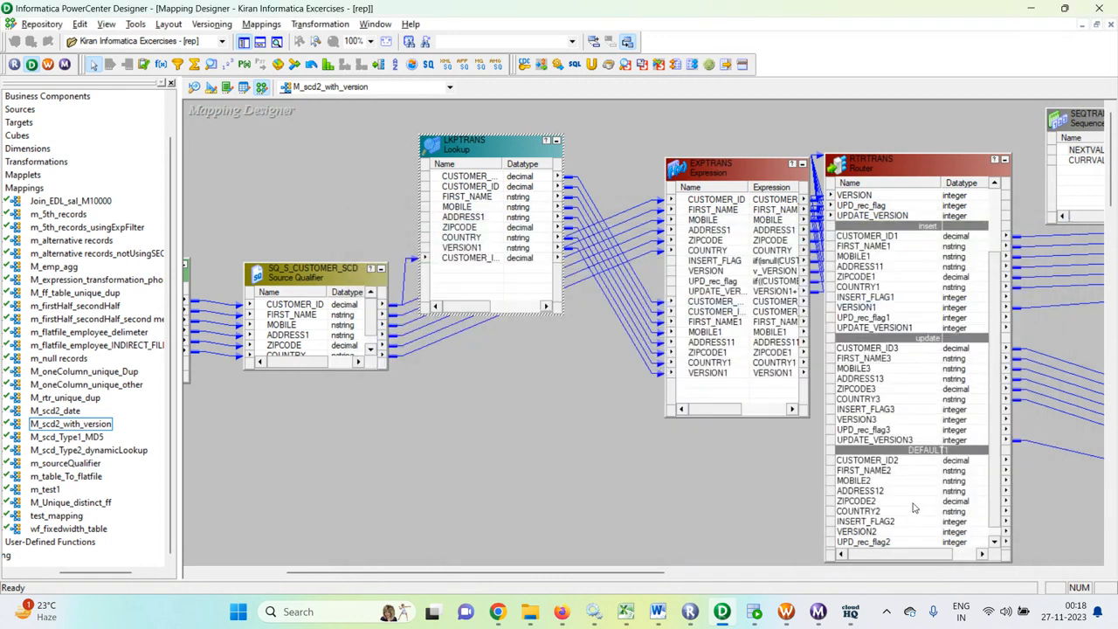
- Check the lookup condition of LKPTRANS that matches the lookup table column to the transformation port
{"action": "double_click", "coordinate": [500, 148]}
{"action": "left_click", "coordinate": [517, 255]}
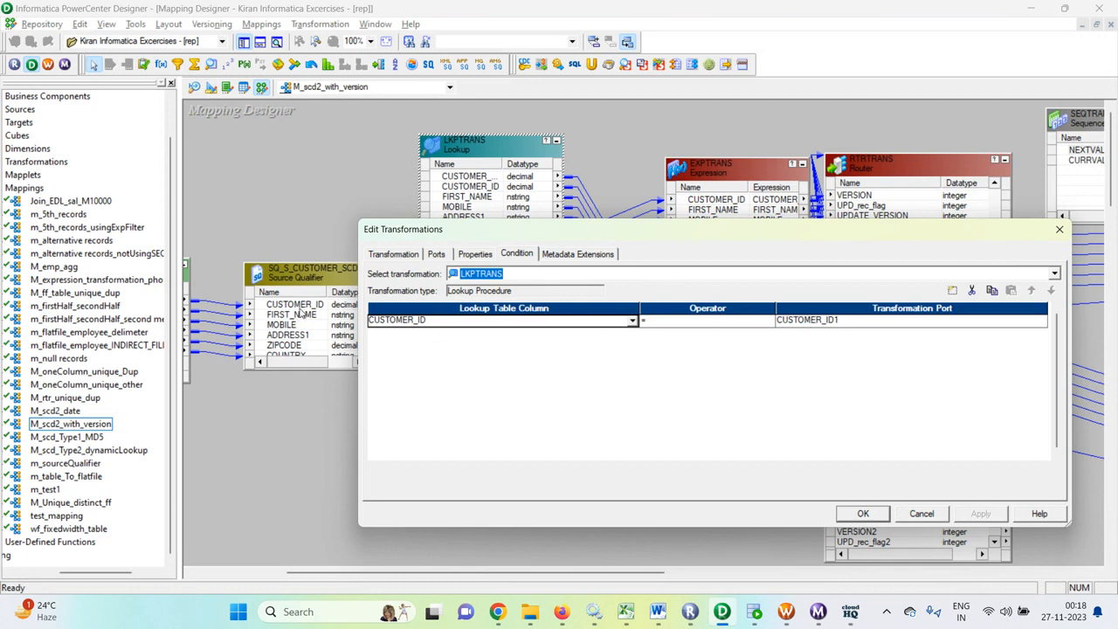
{"action": "left_click", "coordinate": [863, 514]}
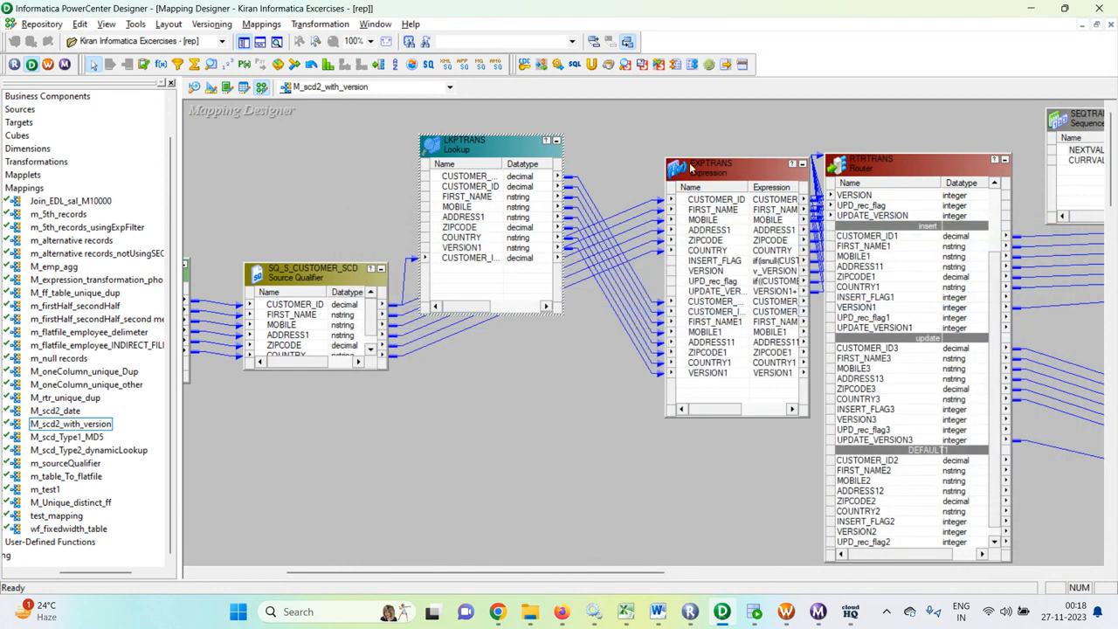
- Open the EXPTRANS expression's port list and examine its source, flag, version and lookup ports
{"action": "double_click", "coordinate": [723, 168]}
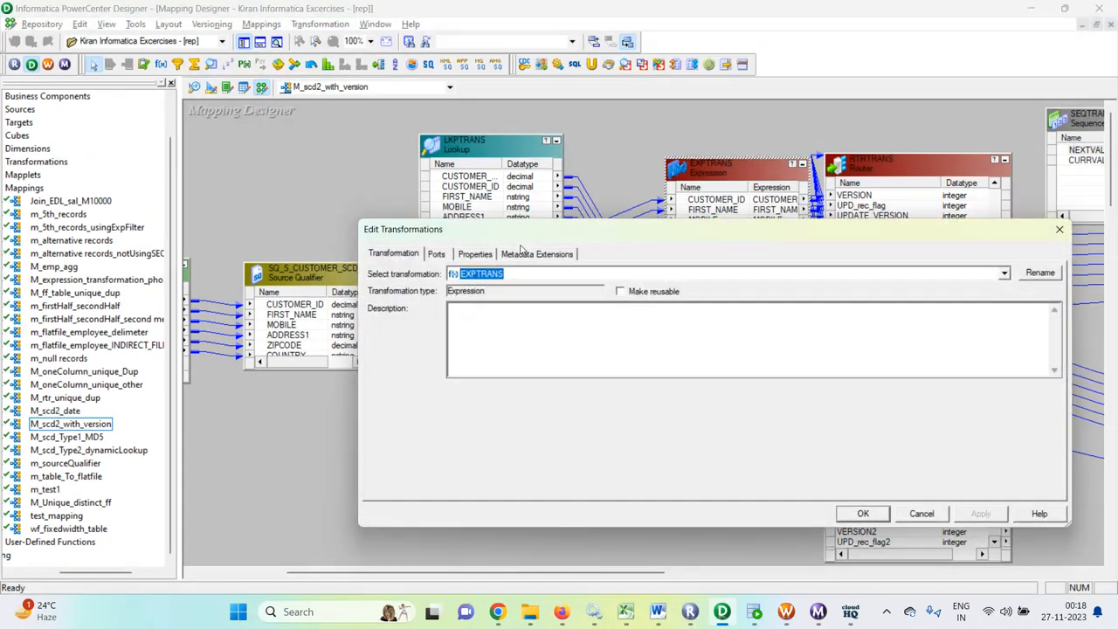
{"action": "left_click", "coordinate": [436, 253]}
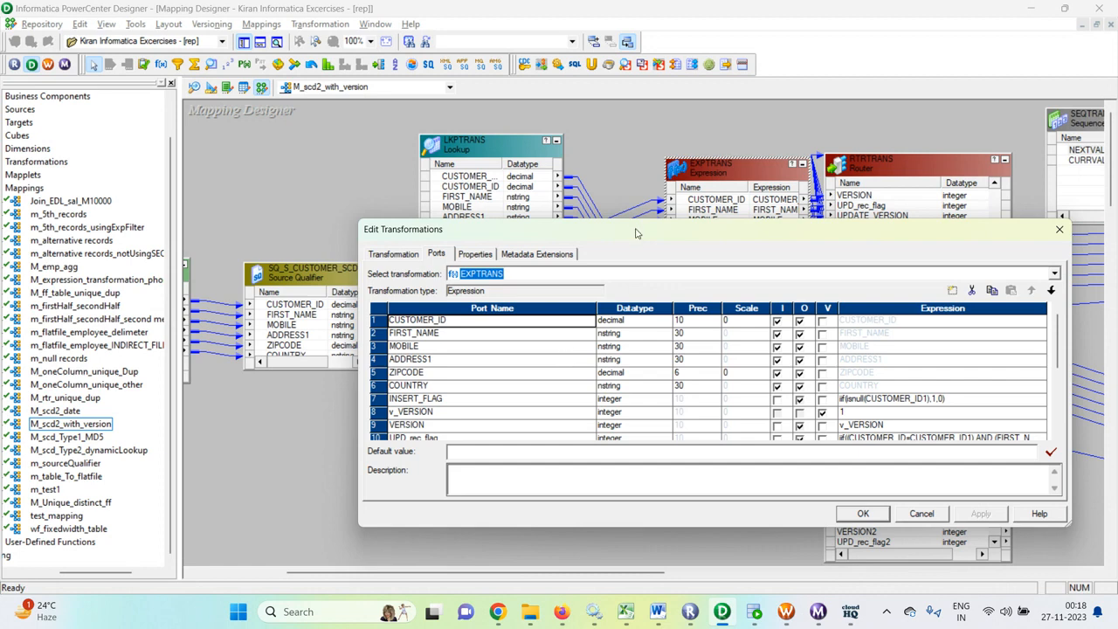
{"action": "left_click_drag", "start_coordinate": [635, 234], "coordinate": [636, 464]}
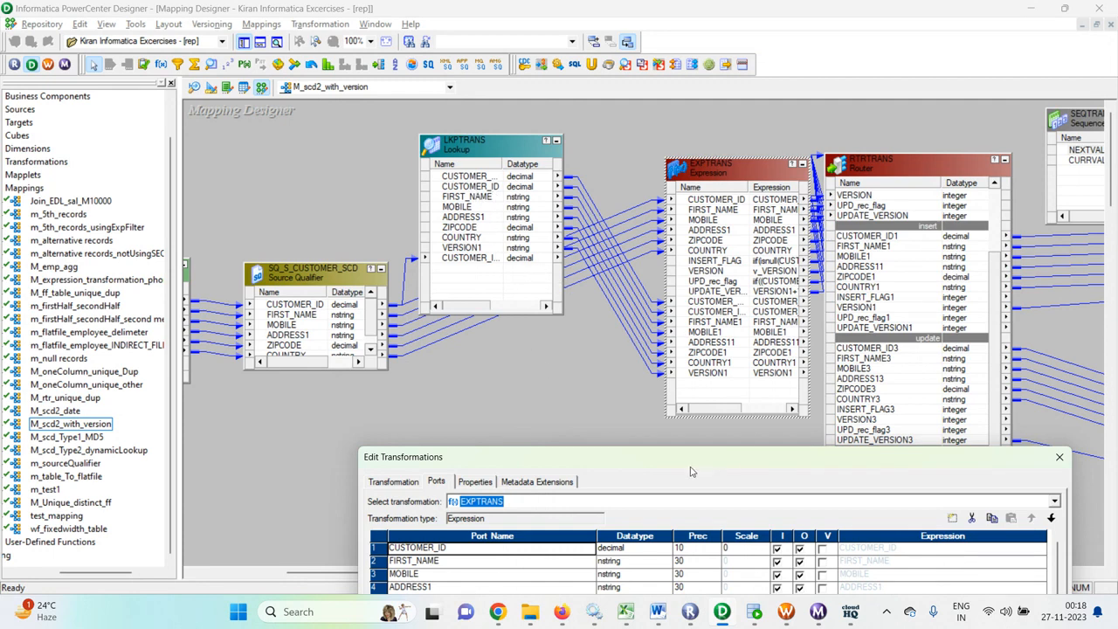
{"action": "left_click_drag", "start_coordinate": [690, 468], "coordinate": [756, 247]}
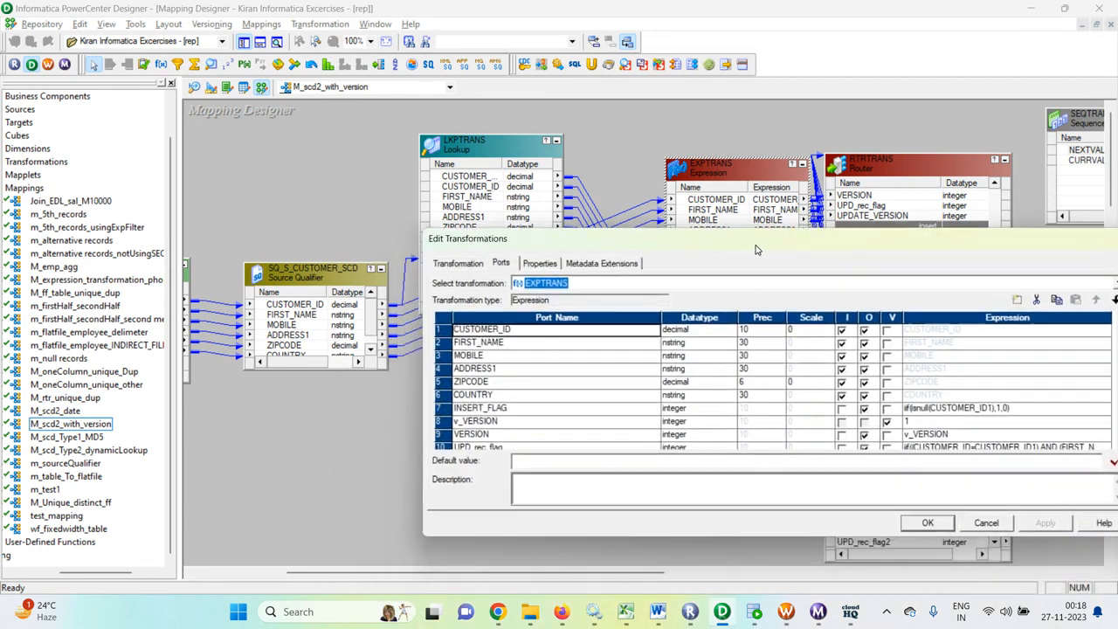
{"action": "scroll", "coordinate": [704, 390], "scroll_direction": "down", "scroll_amount": 2}
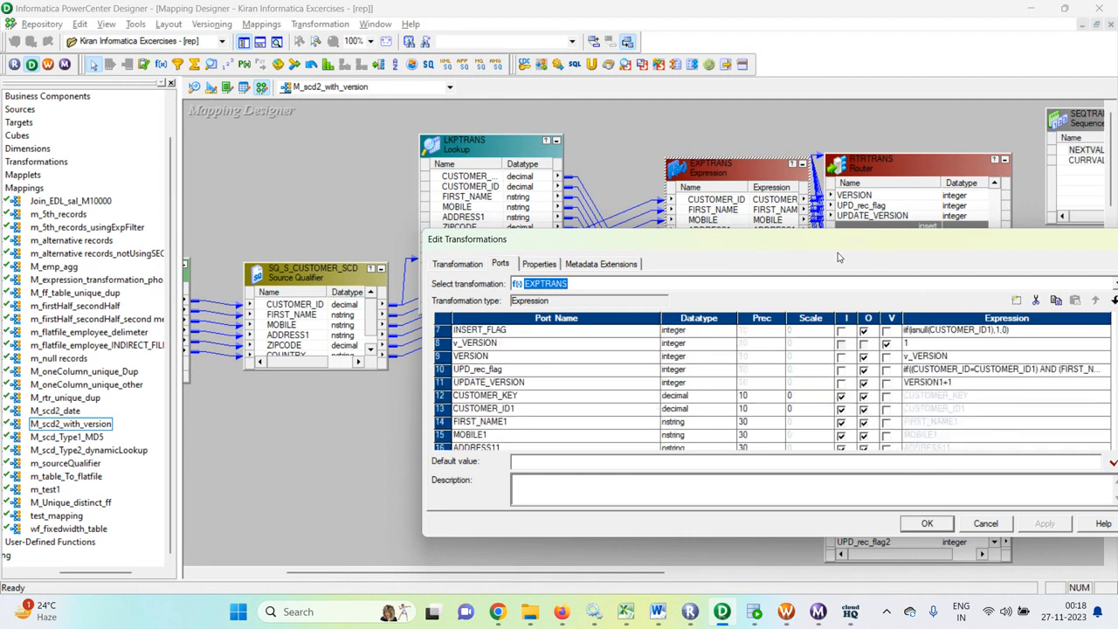
{"action": "left_click_drag", "start_coordinate": [795, 240], "coordinate": [781, 150]}
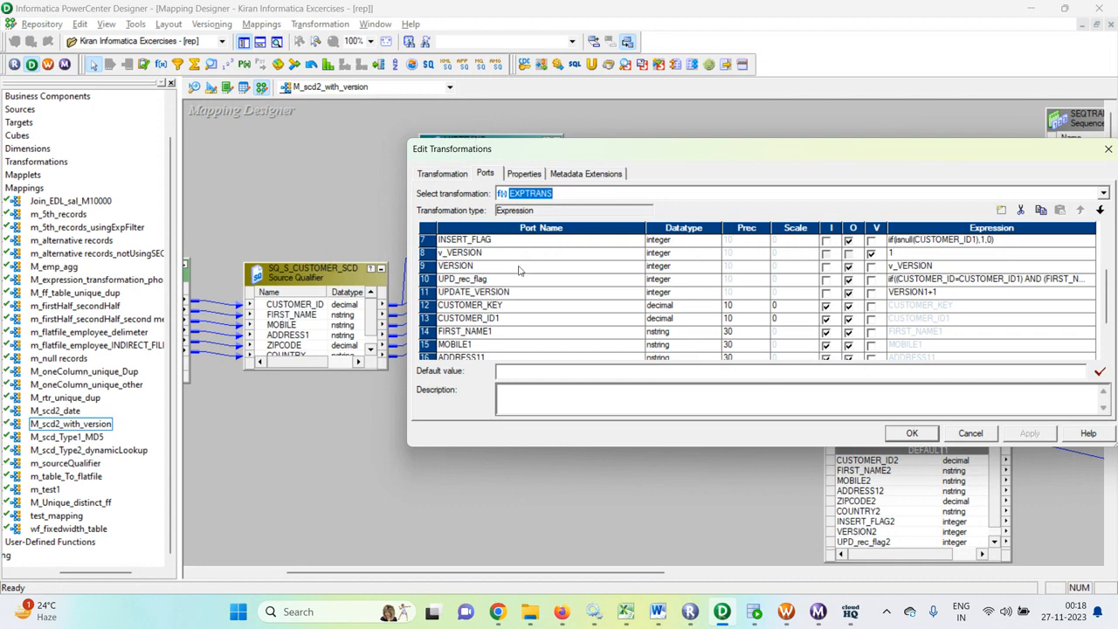
{"action": "scroll", "coordinate": [583, 271], "scroll_direction": "up", "scroll_amount": 2}
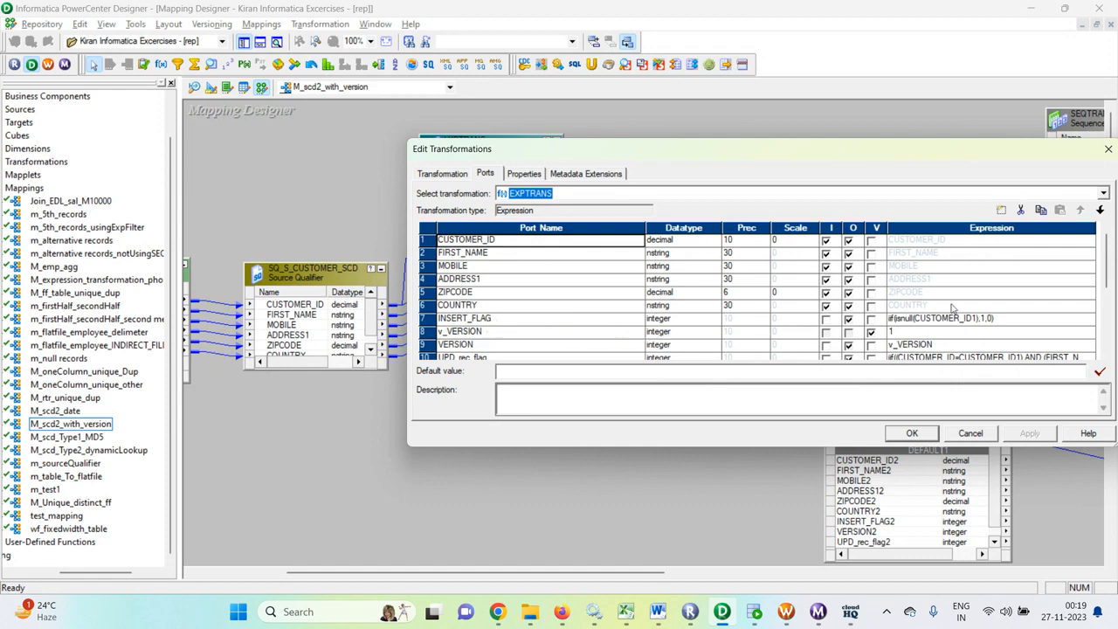
- Review the full expression of the INSERT_FLAG port in EXPTRANS and leave the transformation unedited
{"action": "left_click", "coordinate": [1018, 318]}
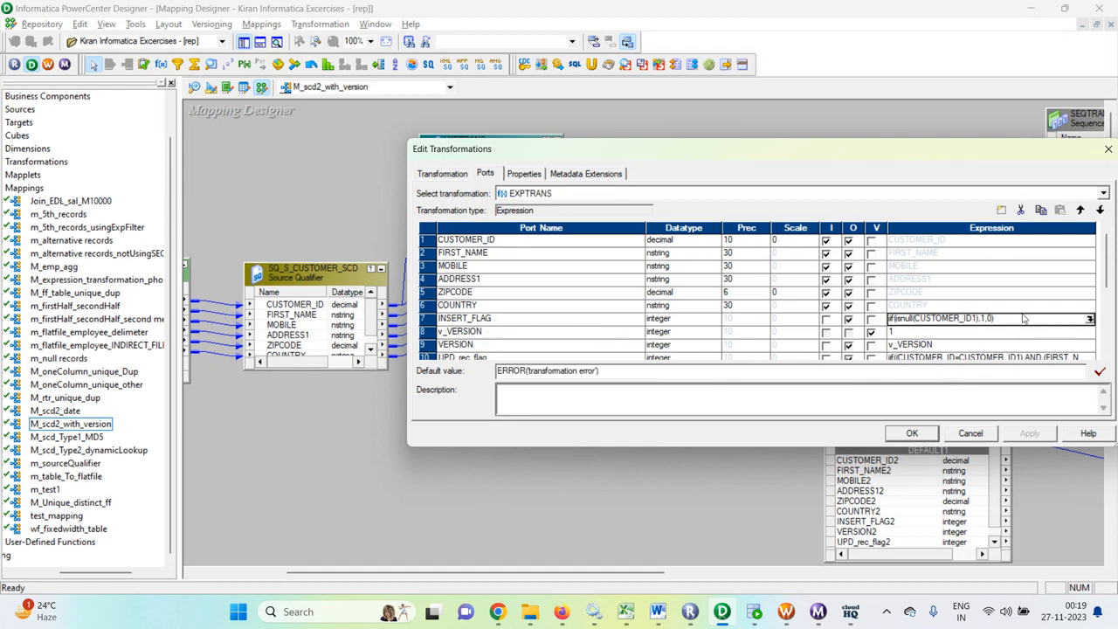
{"action": "left_click", "coordinate": [1090, 320]}
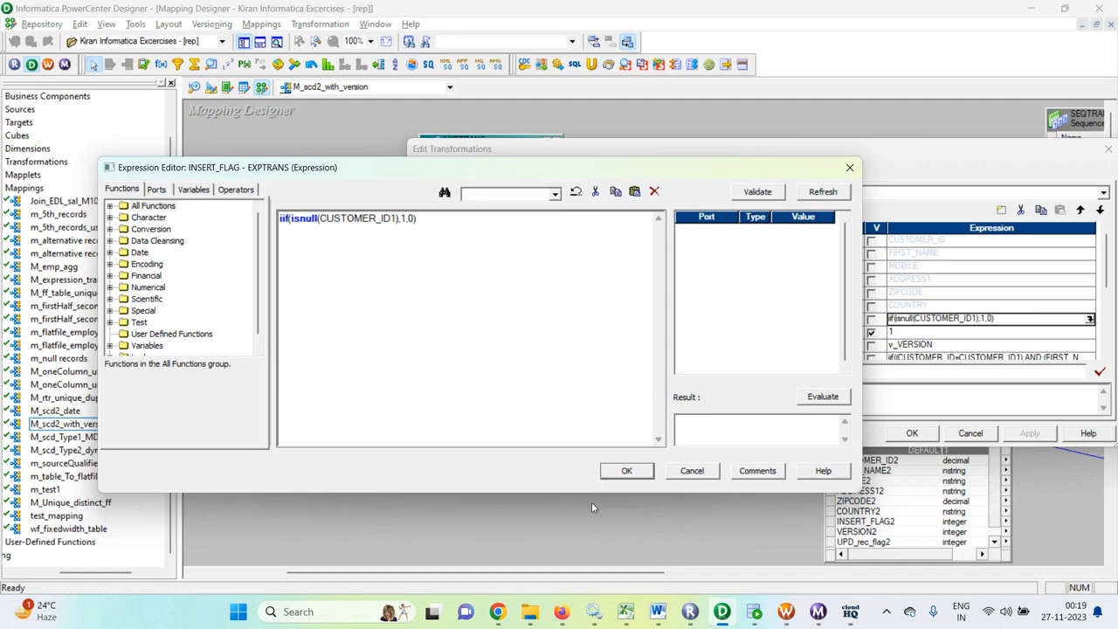
{"action": "left_click", "coordinate": [689, 472]}
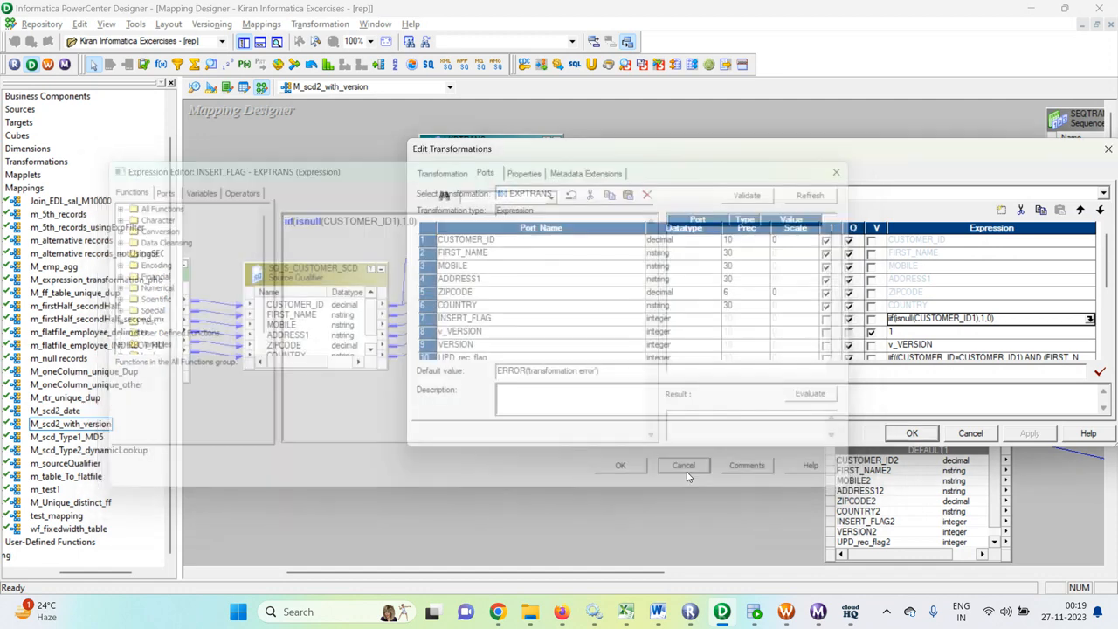
{"action": "left_click", "coordinate": [985, 440]}
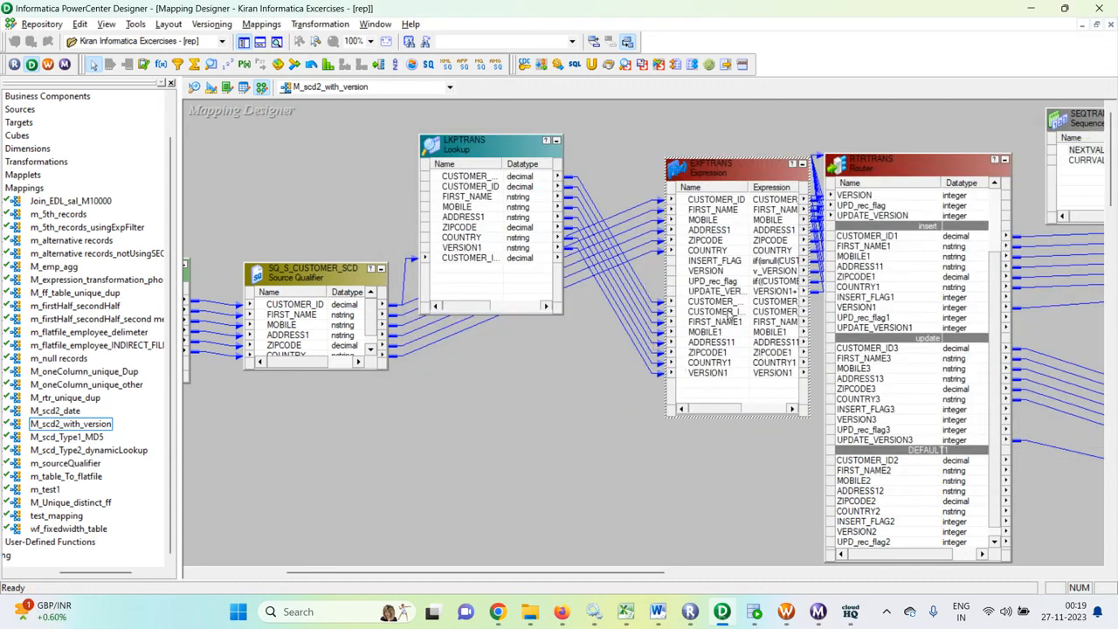
- Widen the Name column of EXPTRANS, go through its lookup ports from FIRST_NAME1 to VERSION1, and look over the two target definitions
{"action": "left_click_drag", "start_coordinate": [749, 187], "coordinate": [792, 199]}
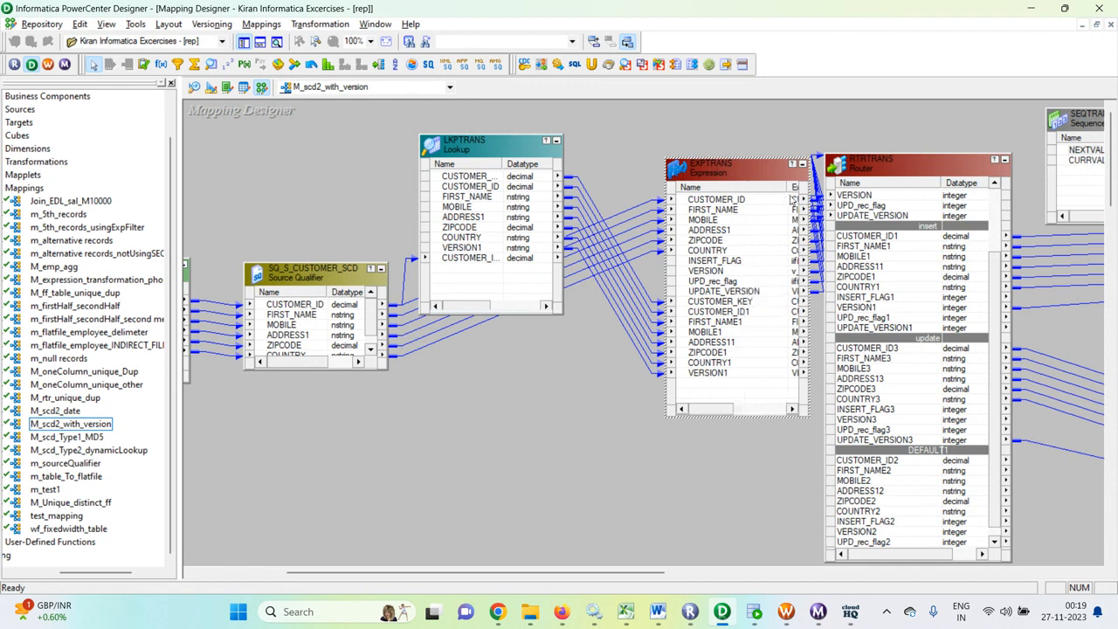
{"action": "left_click", "coordinate": [732, 322]}
{"action": "left_click", "coordinate": [723, 333]}
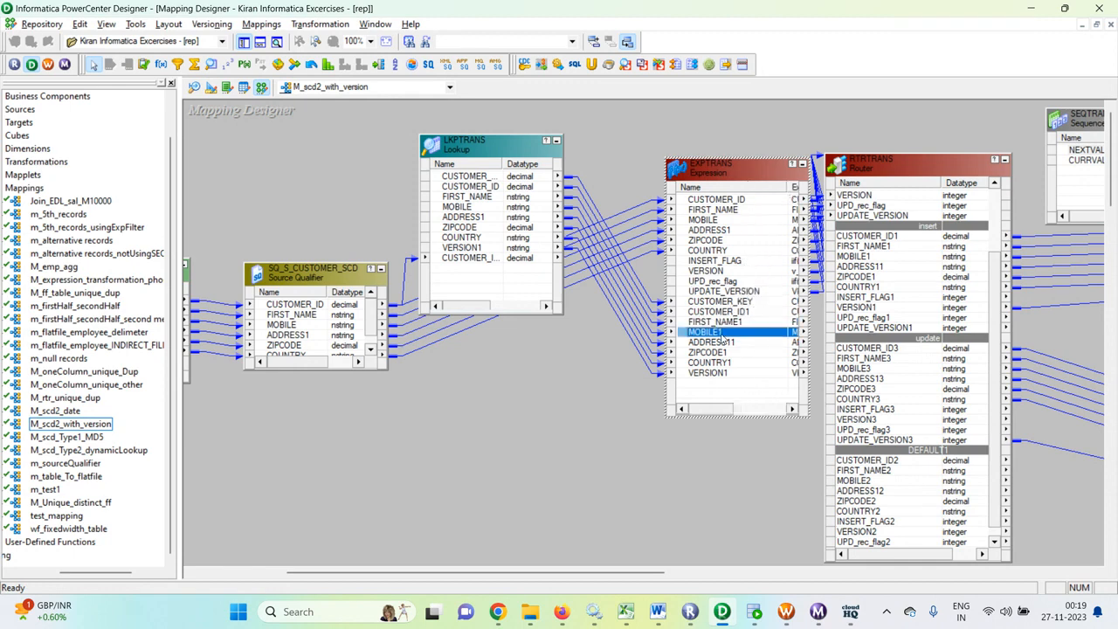
{"action": "left_click", "coordinate": [725, 342]}
{"action": "left_click", "coordinate": [730, 354]}
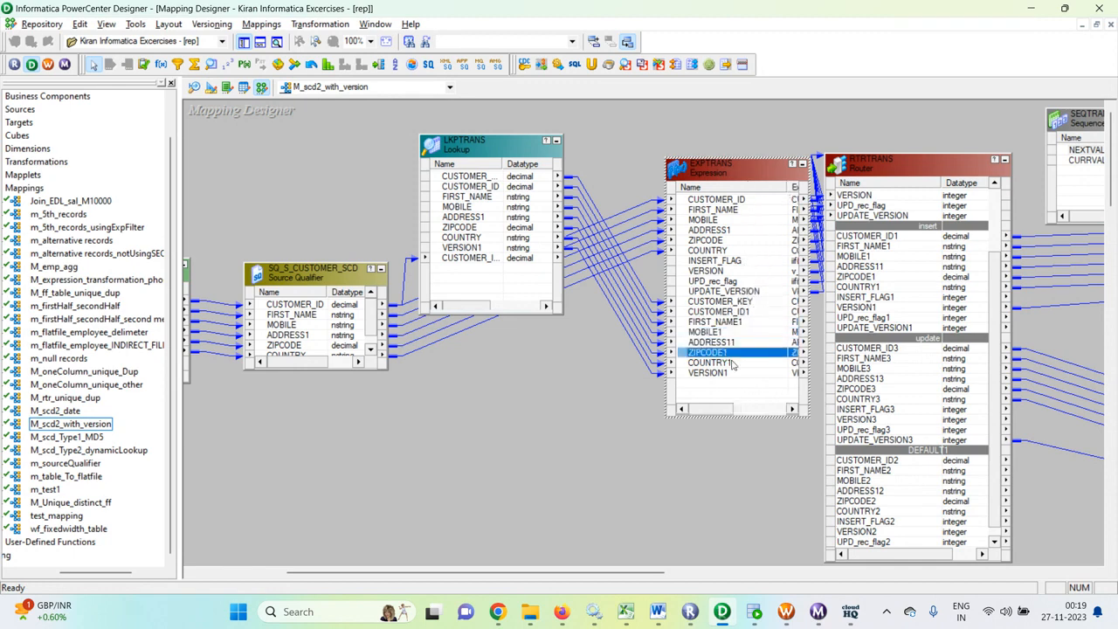
{"action": "left_click", "coordinate": [738, 374]}
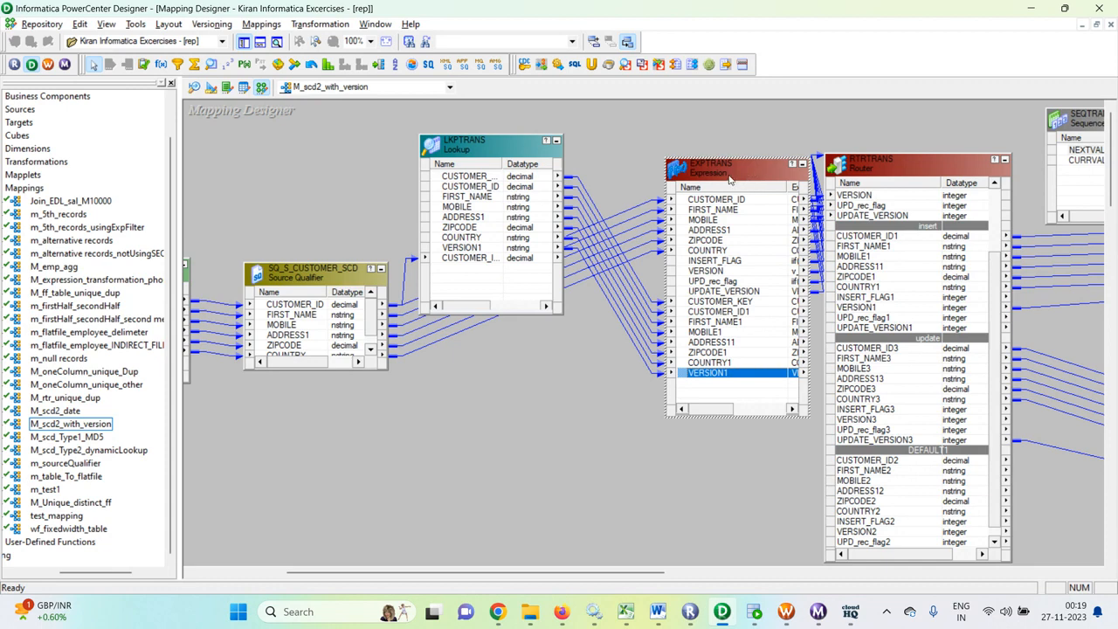
{"action": "left_click_drag", "start_coordinate": [678, 572], "coordinate": [878, 569]}
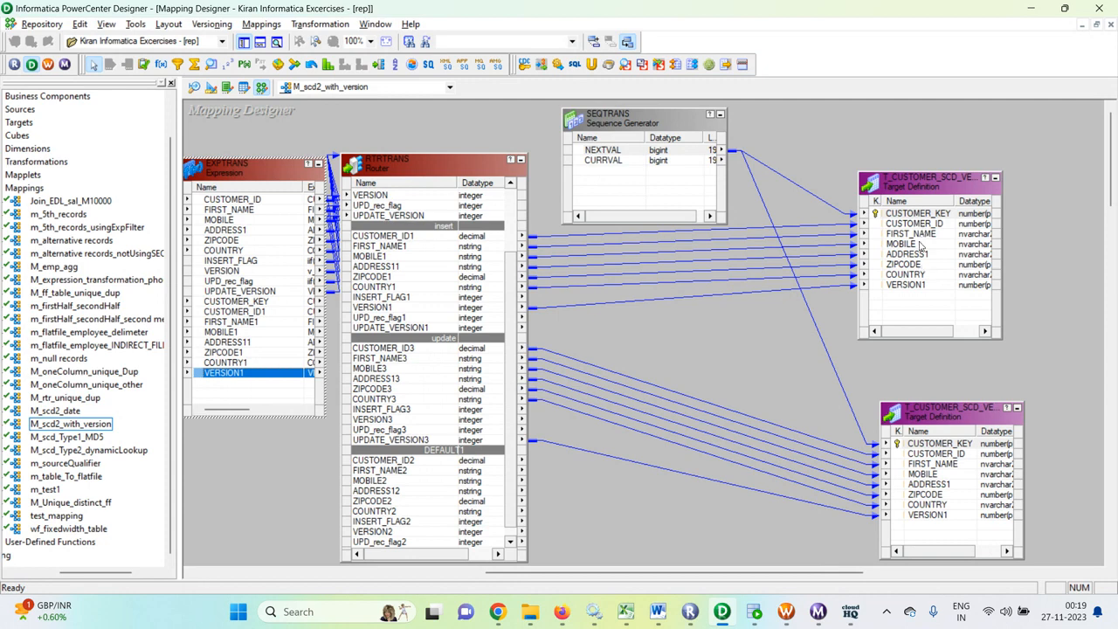
{"action": "left_click_drag", "start_coordinate": [725, 575], "coordinate": [569, 576]}
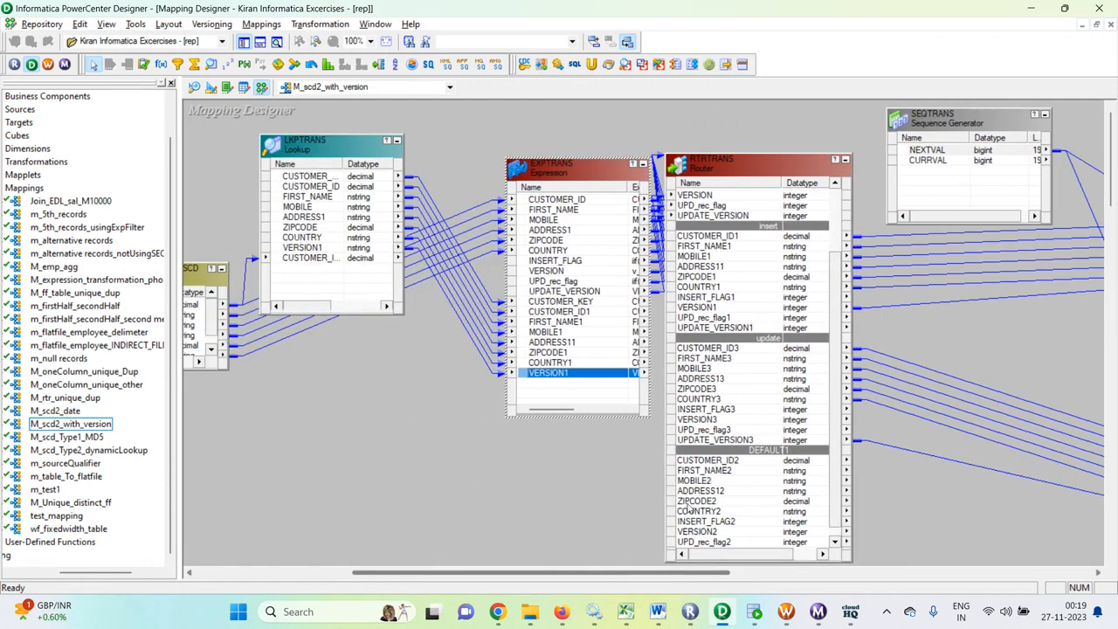
- Reopen the EXPTRANS ports and examine the CUSTOMER_ID1 null check in the INSERT_FLAG expression without editing it
{"action": "double_click", "coordinate": [575, 179]}
{"action": "left_click", "coordinate": [484, 174]}
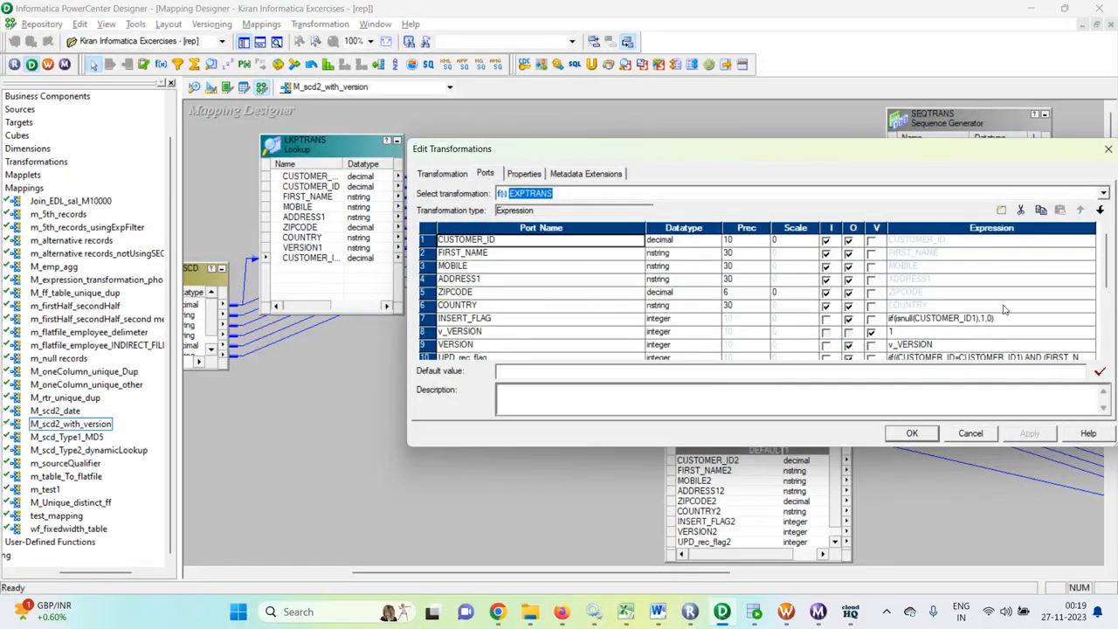
{"action": "left_click", "coordinate": [1045, 320]}
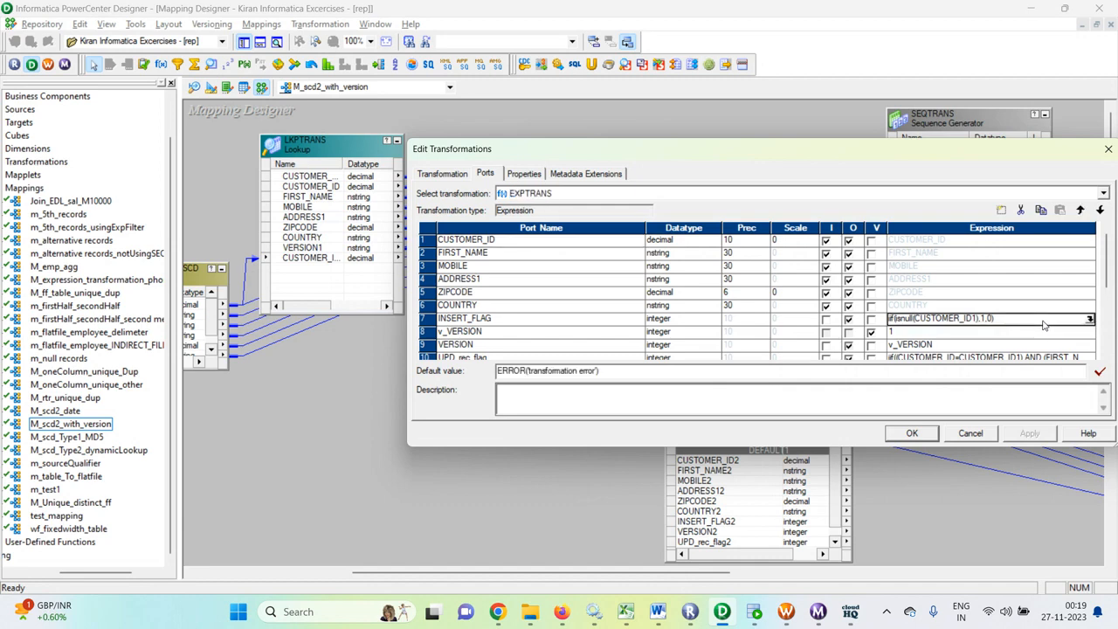
{"action": "left_click", "coordinate": [1089, 319]}
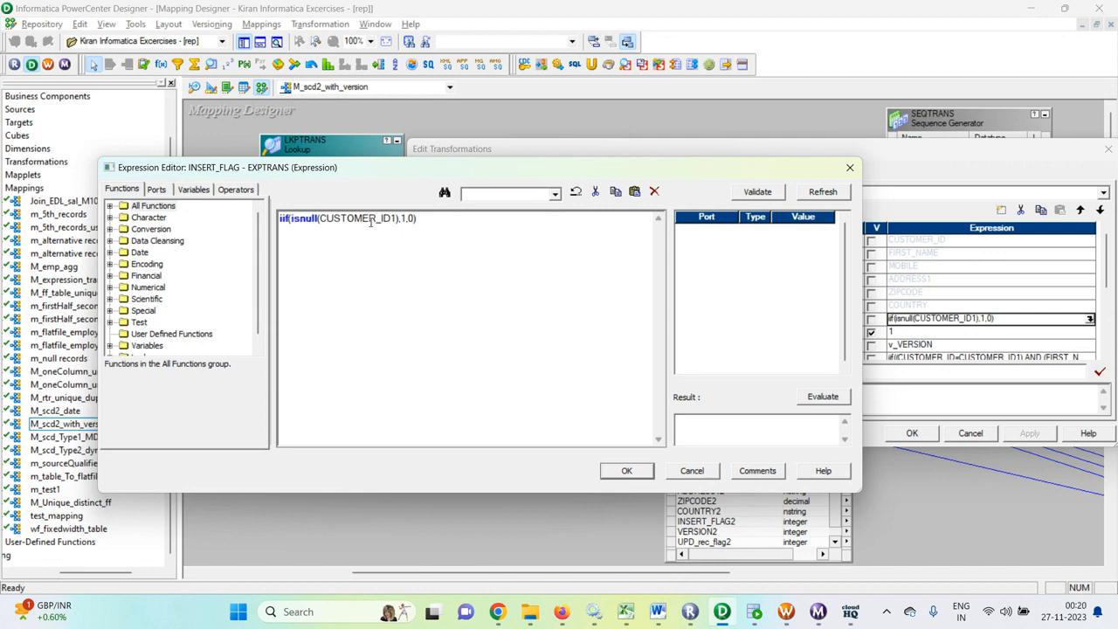
{"action": "left_click_drag", "start_coordinate": [393, 218], "coordinate": [341, 218]}
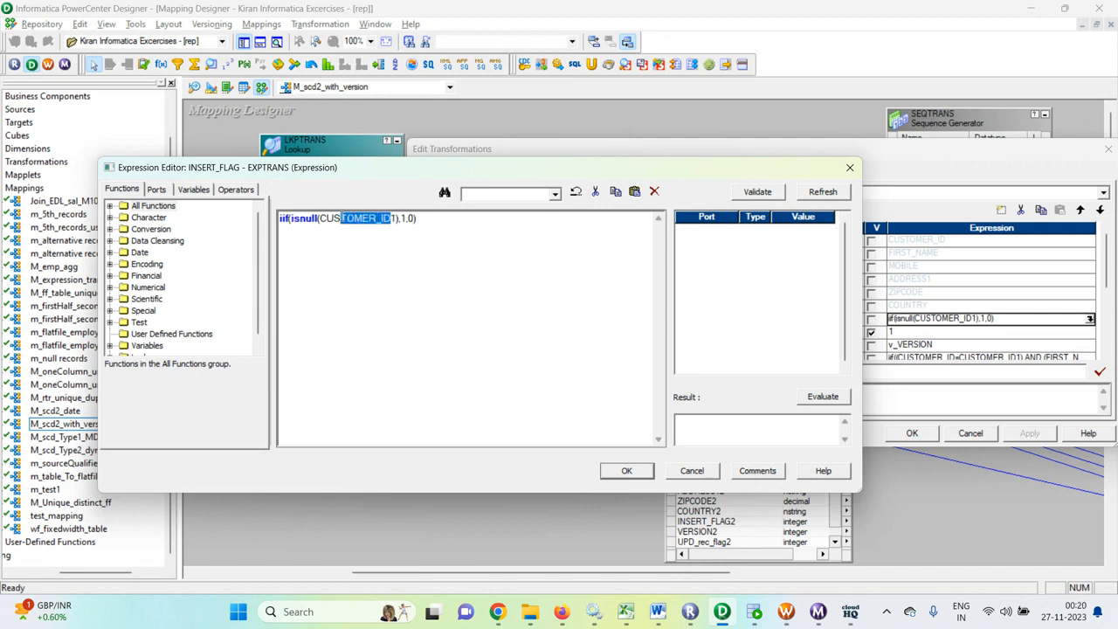
{"action": "left_click", "coordinate": [691, 471]}
- Review the version ports and the change comparison in the UPD_rec_flag expression, accepting EXPTRANS as it is
{"action": "scroll", "coordinate": [496, 318], "scroll_direction": "down", "scroll_amount": 1}
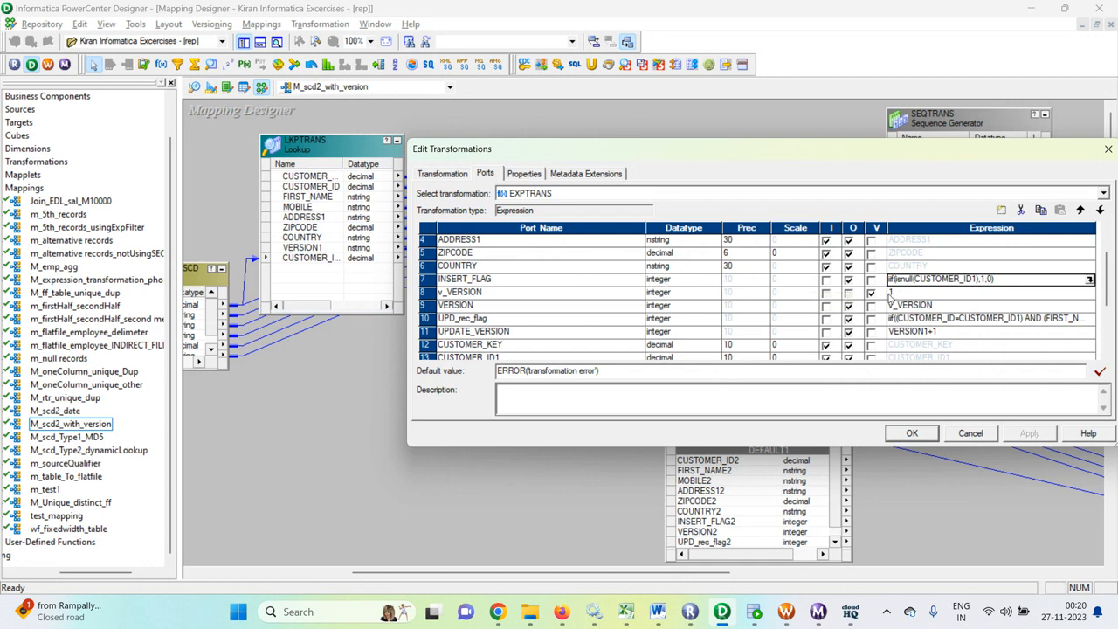
{"action": "scroll", "coordinate": [699, 318], "scroll_direction": "down", "scroll_amount": 2}
{"action": "scroll", "coordinate": [730, 330], "scroll_direction": "up", "scroll_amount": 1}
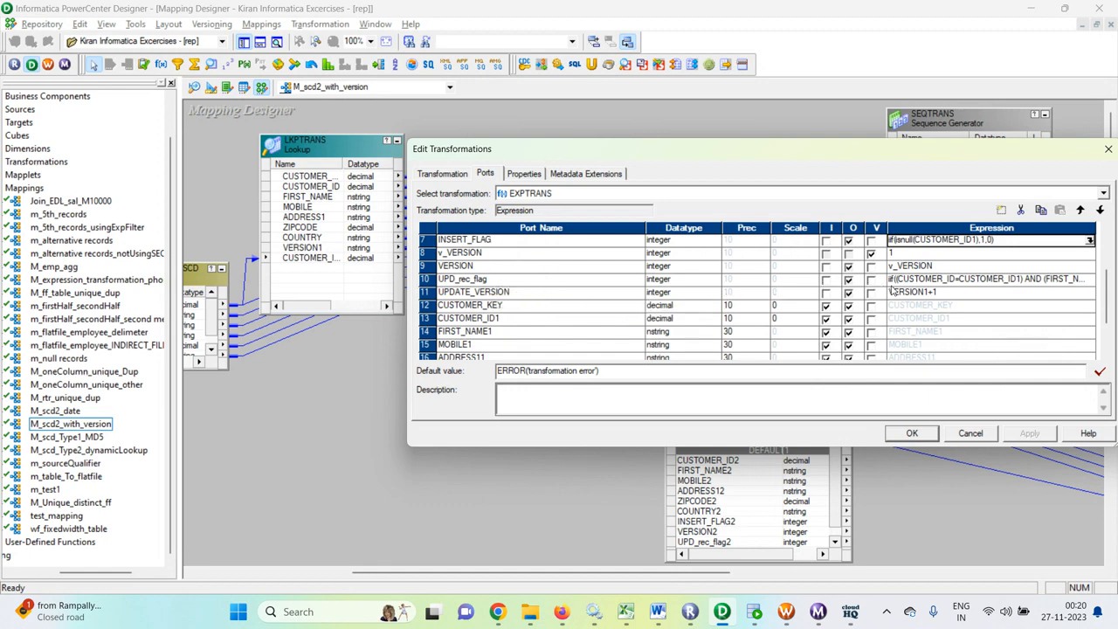
{"action": "left_click", "coordinate": [943, 277]}
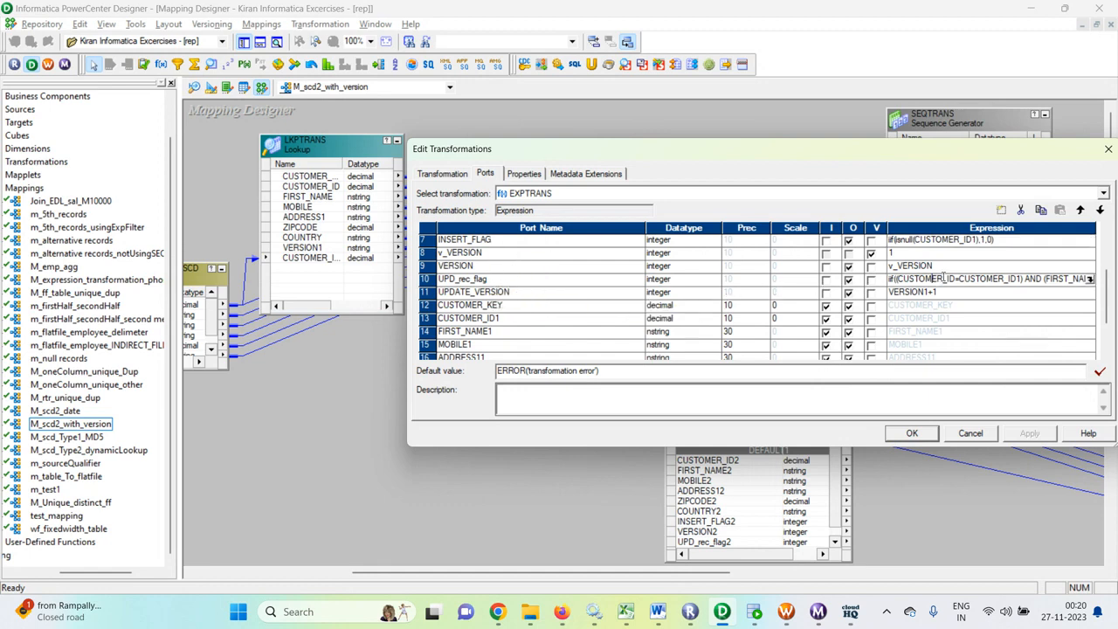
{"action": "left_click", "coordinate": [1089, 279]}
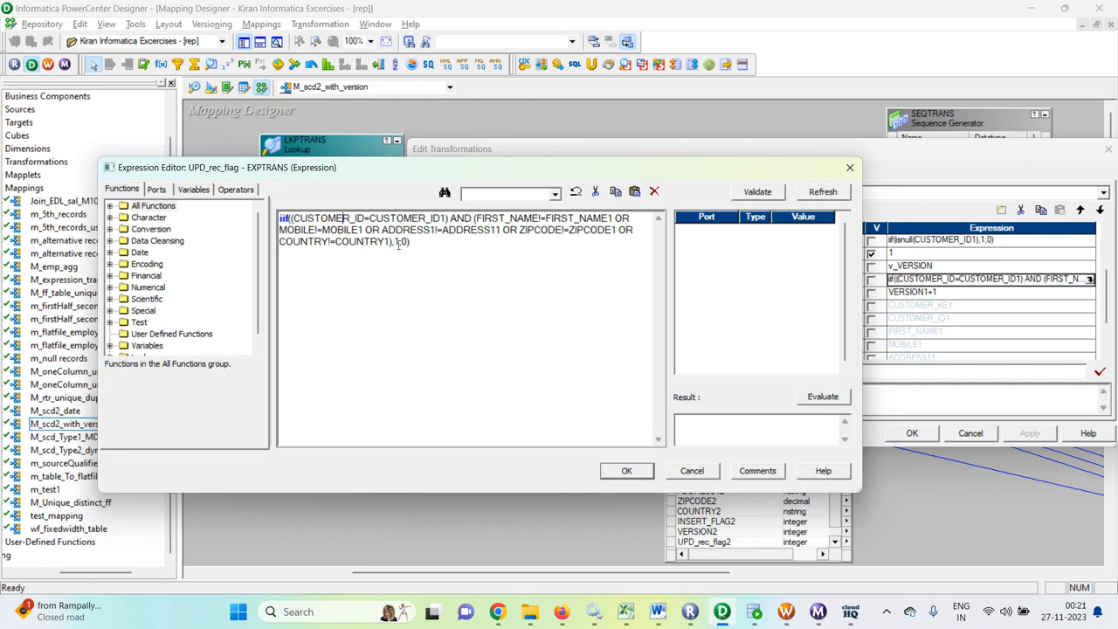
{"action": "left_click", "coordinate": [625, 472]}
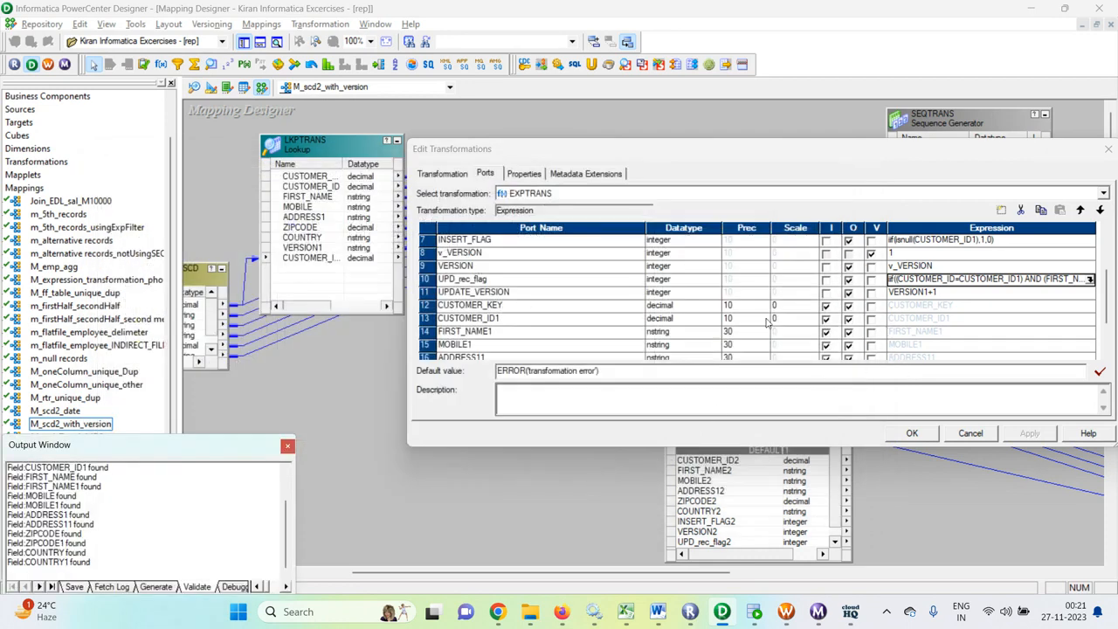
{"action": "scroll", "coordinate": [780, 318], "scroll_direction": "down", "scroll_amount": 2}
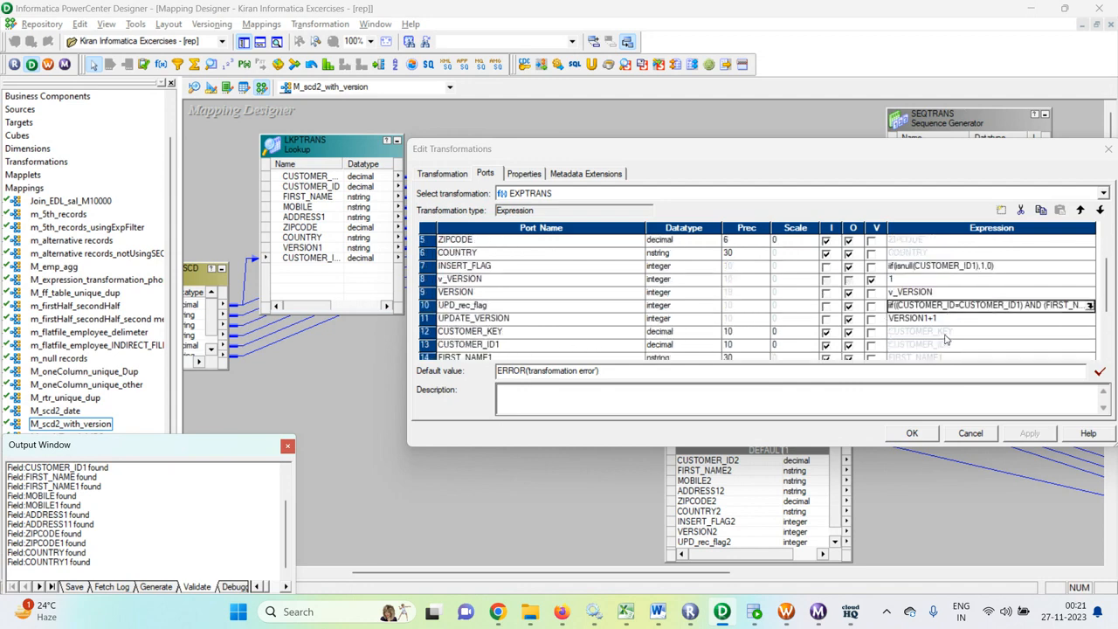
{"action": "left_click", "coordinate": [913, 434]}
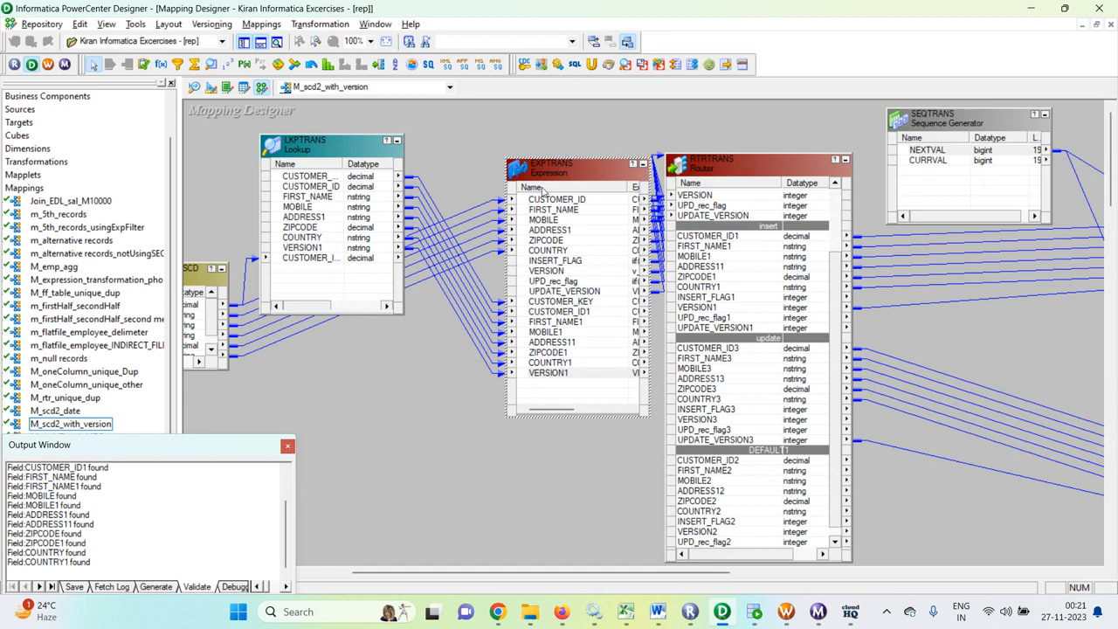
- Move EXPTRANS closer to LKPTRANS, widen it to show its Expression column, and extend RTRTRANS upward to show its INPUT group
{"action": "left_click_drag", "start_coordinate": [576, 178], "coordinate": [514, 173]}
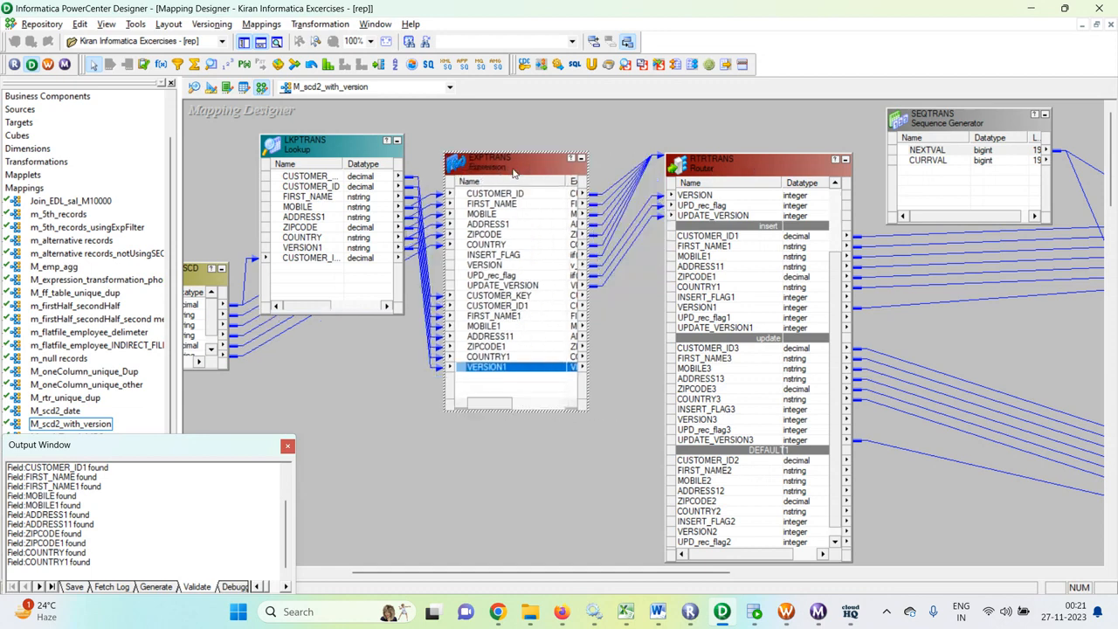
{"action": "left_click_drag", "start_coordinate": [587, 413], "coordinate": [647, 427]}
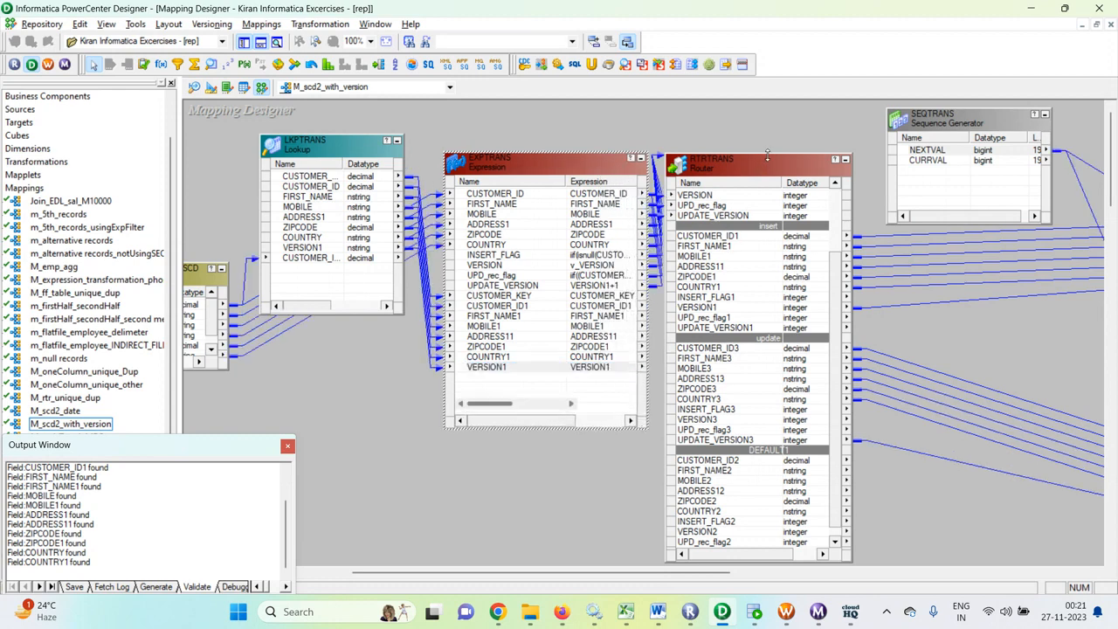
{"action": "left_click_drag", "start_coordinate": [767, 155], "coordinate": [796, 103]}
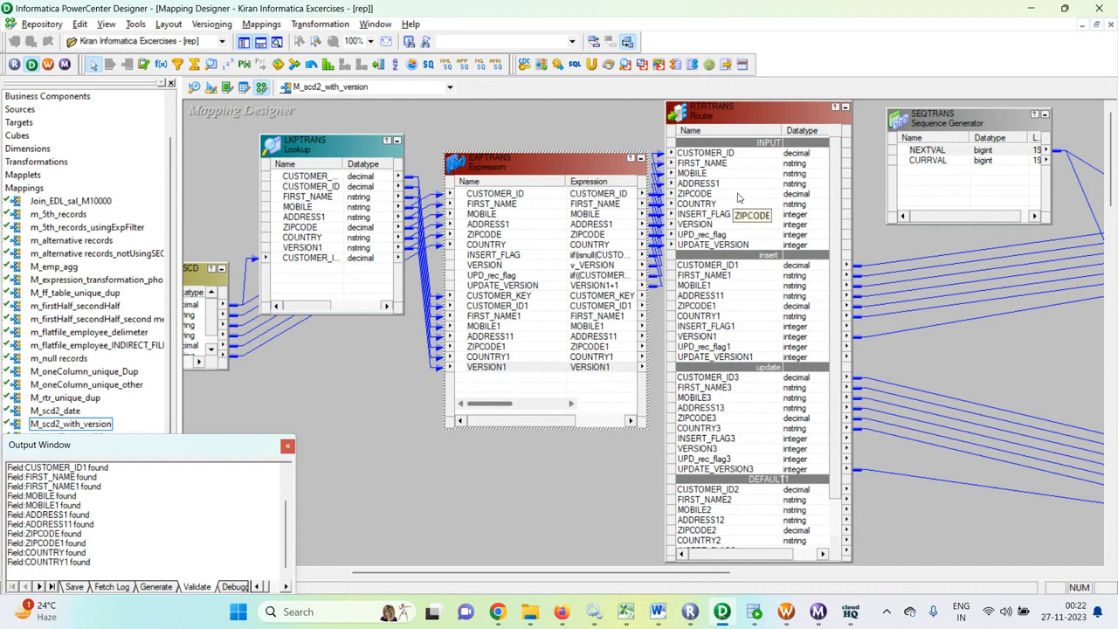
- Review the RTRTRANS router's input ports and the filter conditions of its insert and update groups without changing them
{"action": "double_click", "coordinate": [721, 120]}
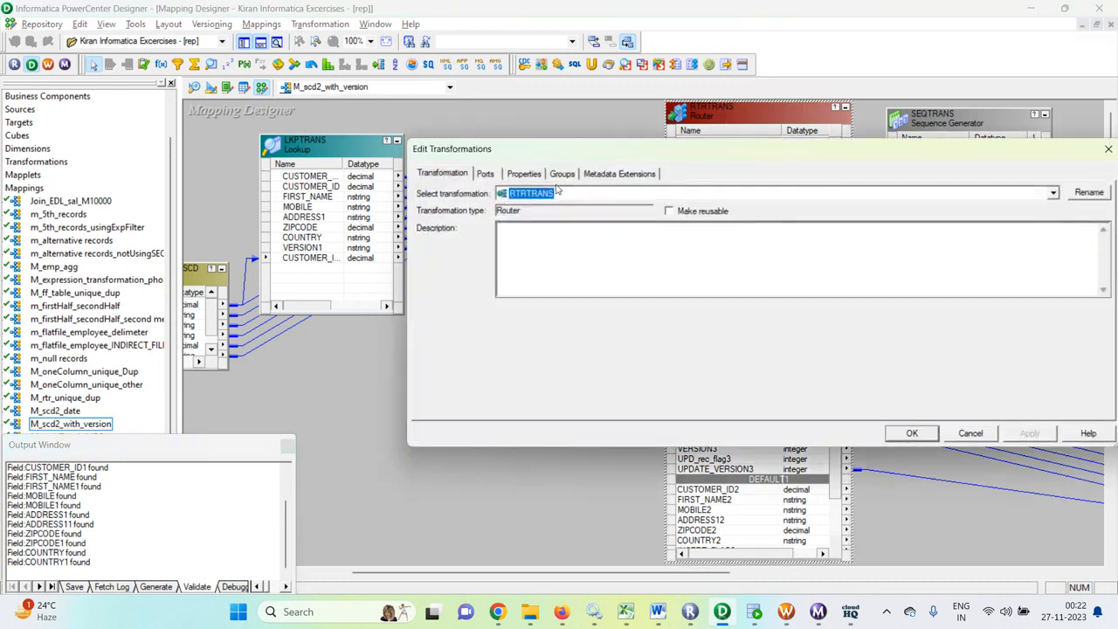
{"action": "left_click", "coordinate": [563, 174]}
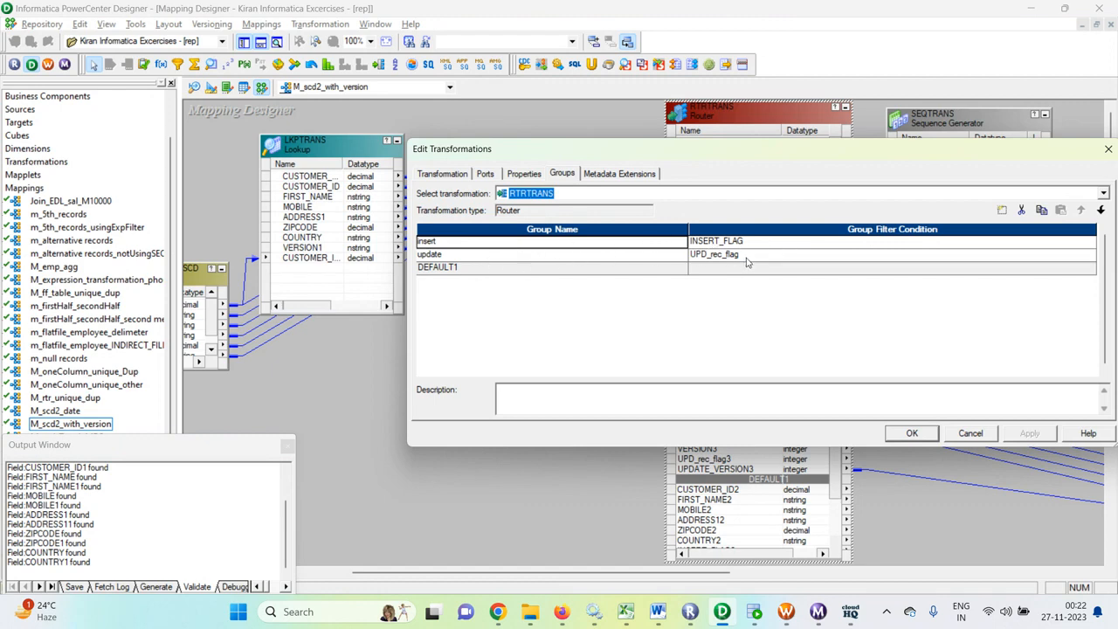
{"action": "left_click", "coordinate": [487, 174]}
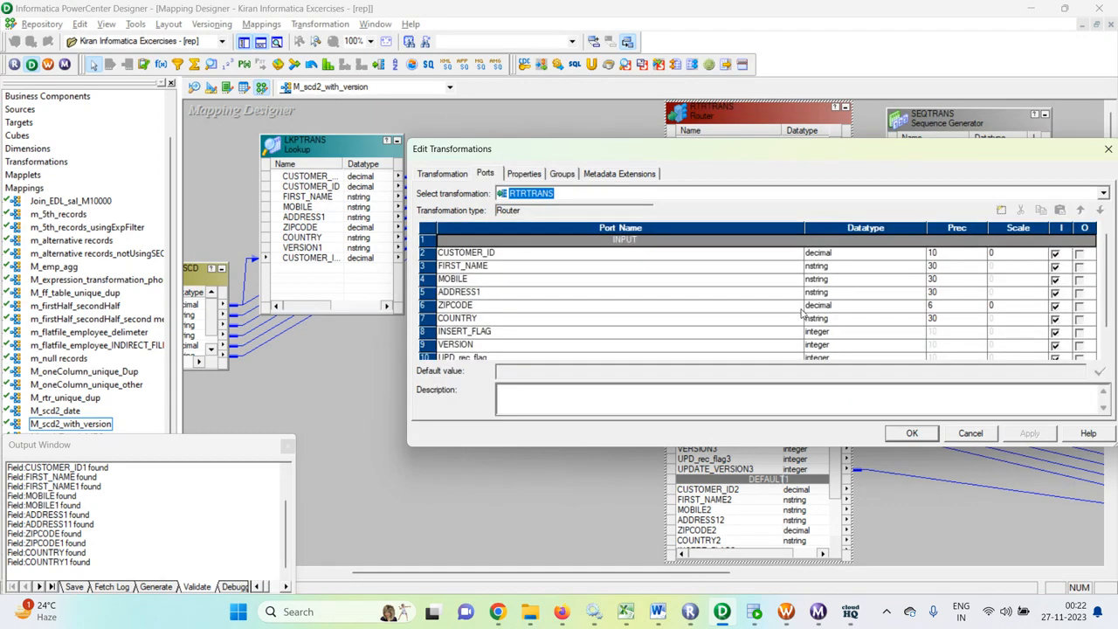
{"action": "left_click", "coordinate": [970, 433]}
{"action": "double_click", "coordinate": [746, 121]}
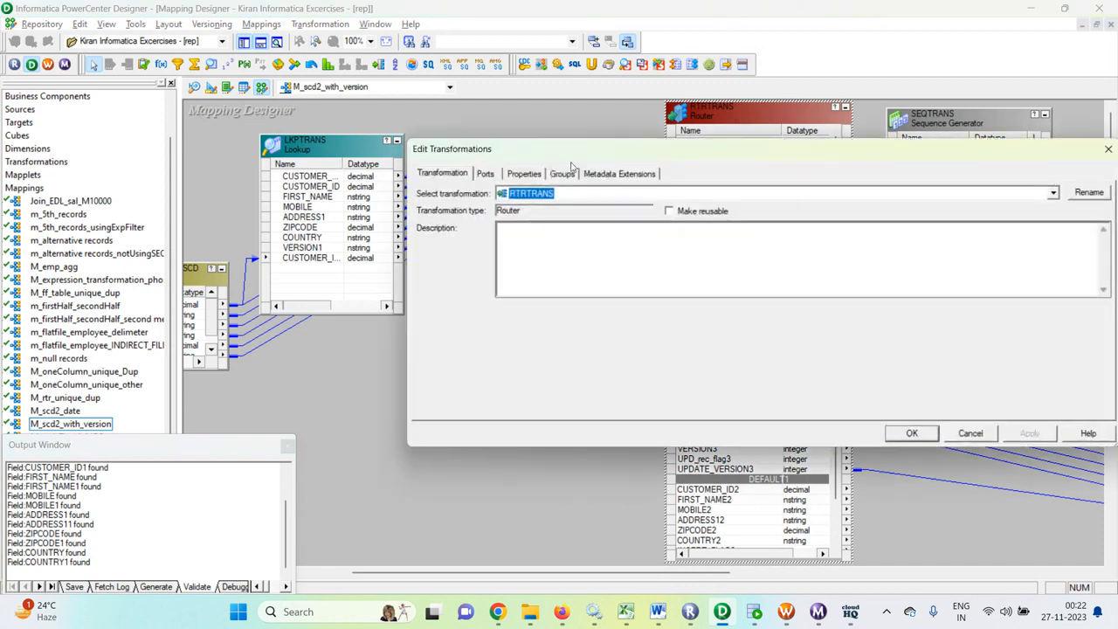
{"action": "left_click", "coordinate": [562, 175]}
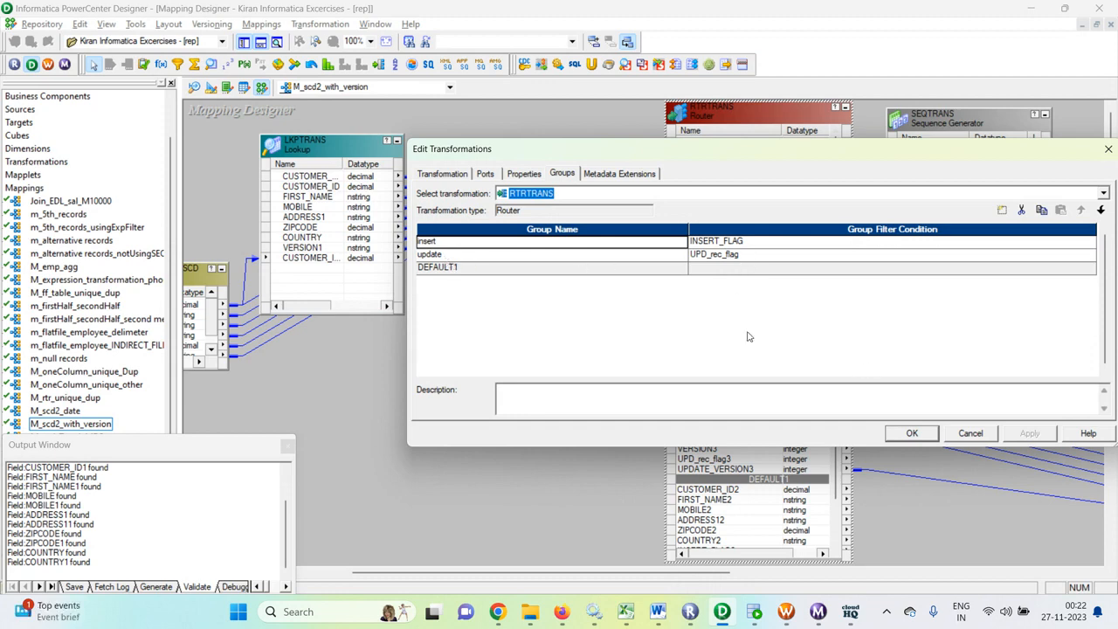
{"action": "left_click", "coordinate": [911, 433]}
- Delete the SEQTRANS Sequence Generator from the mapping
{"action": "left_click_drag", "start_coordinate": [683, 573], "coordinate": [765, 574]}
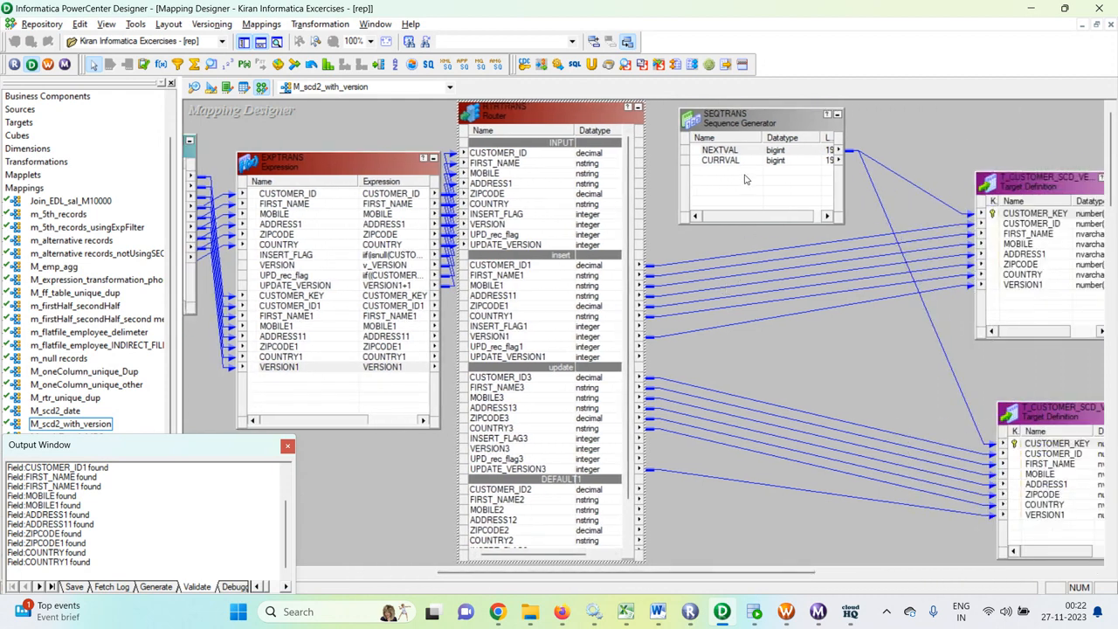
{"action": "left_click", "coordinate": [751, 125]}
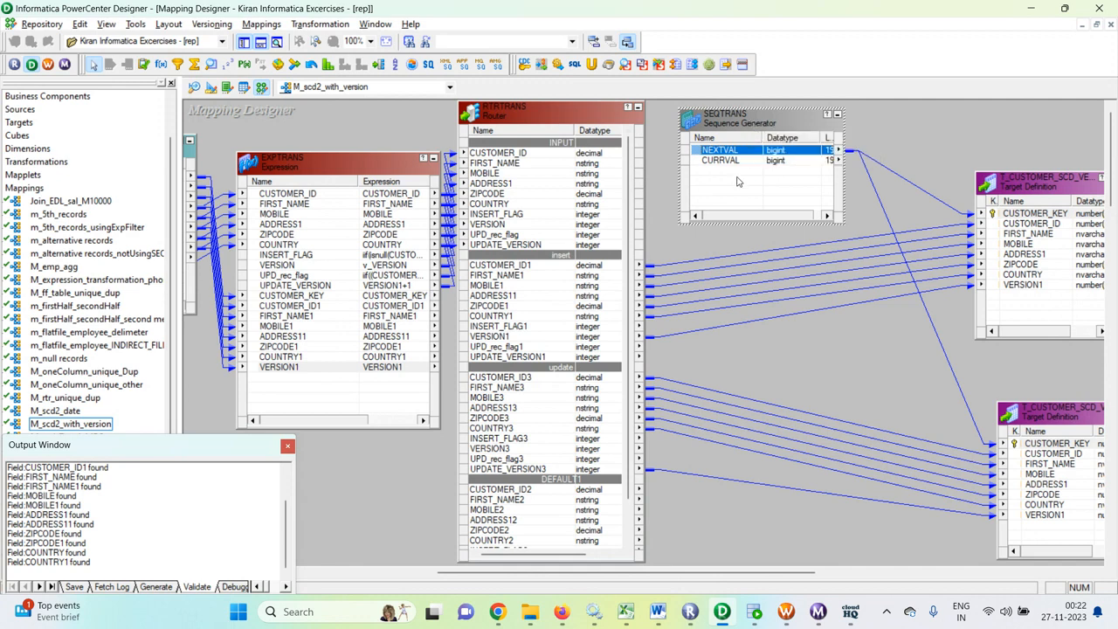
{"action": "key", "text": "Delete"}
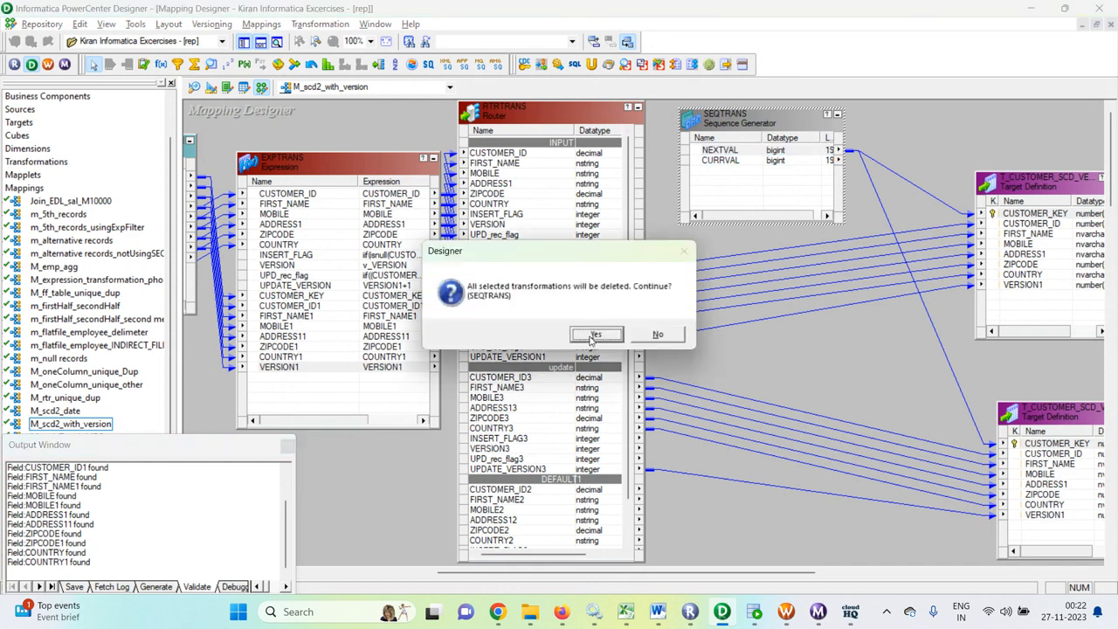
{"action": "left_click", "coordinate": [594, 336]}
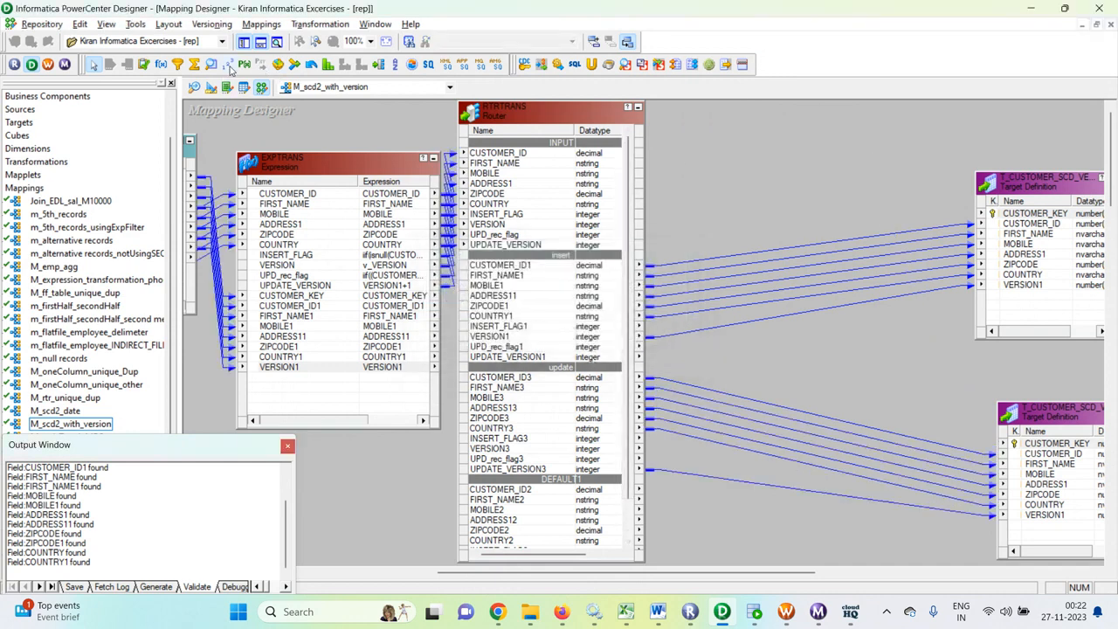
- Add a new Sequence Generator above the router-to-target links and connect its NEXTVAL port to CUSTOMER_KEY in both target definitions
{"action": "left_click_drag", "start_coordinate": [748, 123], "coordinate": [911, 223]}
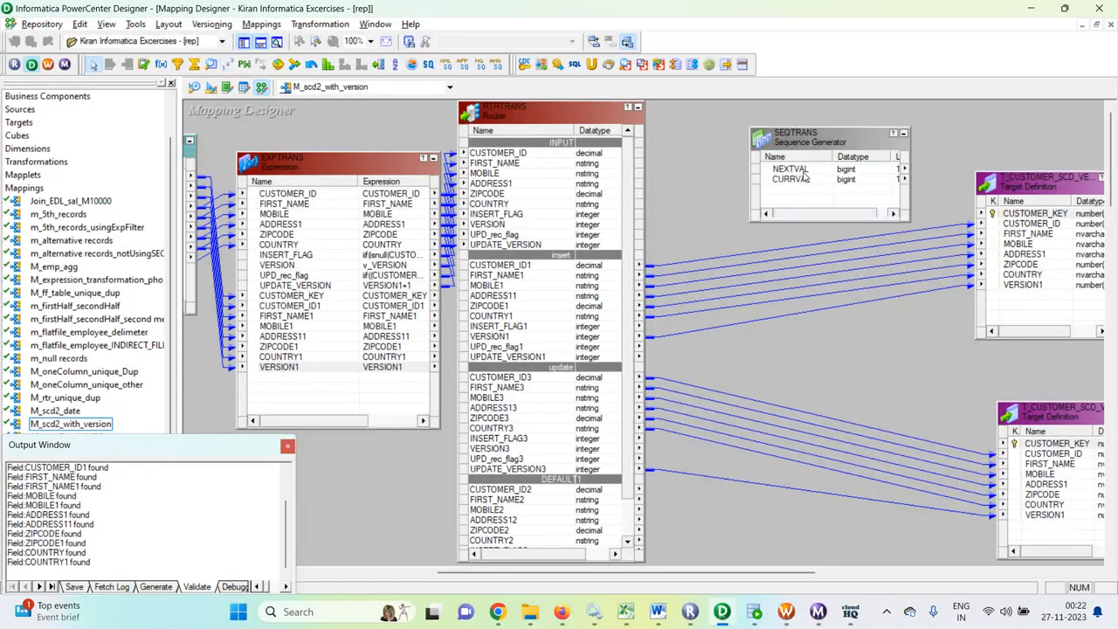
{"action": "left_click_drag", "start_coordinate": [803, 172], "coordinate": [1012, 219]}
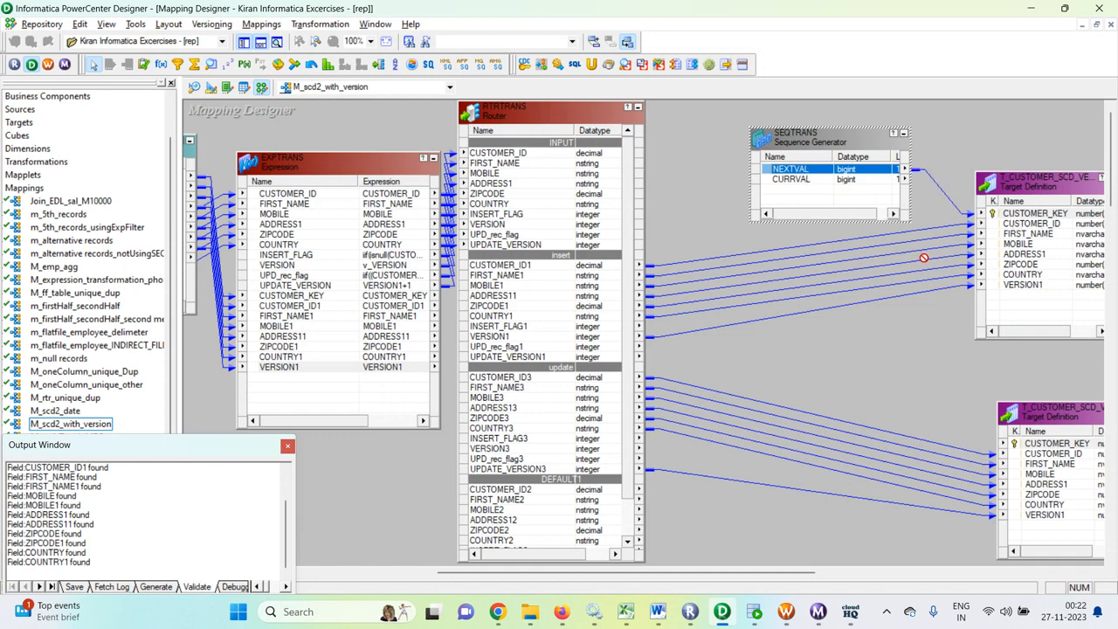
{"action": "left_click_drag", "start_coordinate": [1038, 449], "coordinate": [1036, 448]}
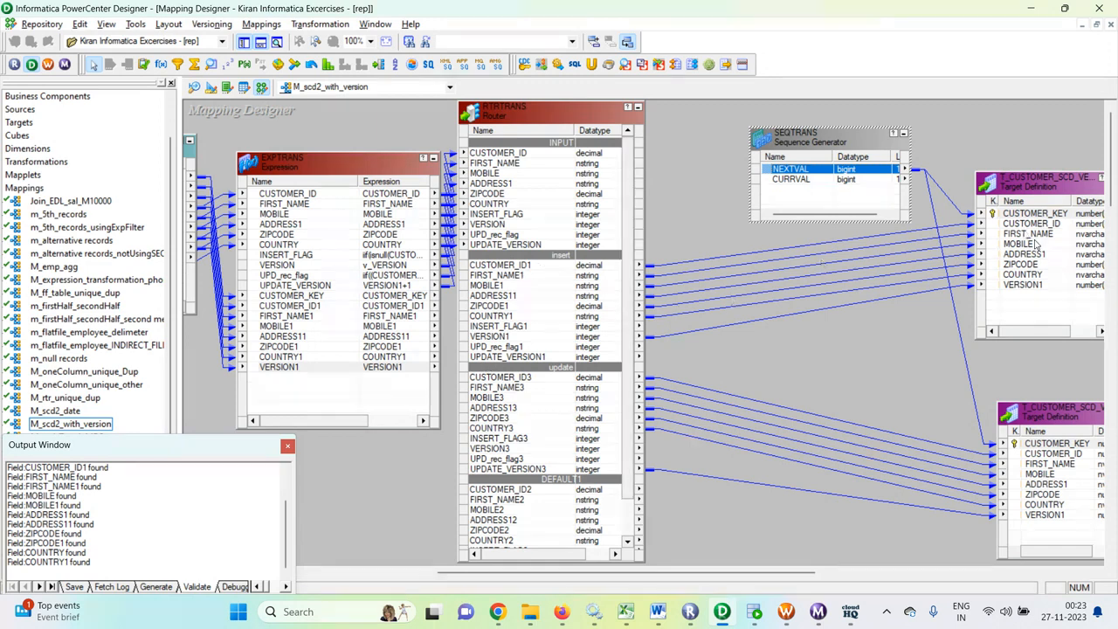
- Look over the router group links, the EXPTRANS datatypes and both targets, and save the mapping
{"action": "scroll", "coordinate": [524, 365], "scroll_direction": "down", "scroll_amount": 2}
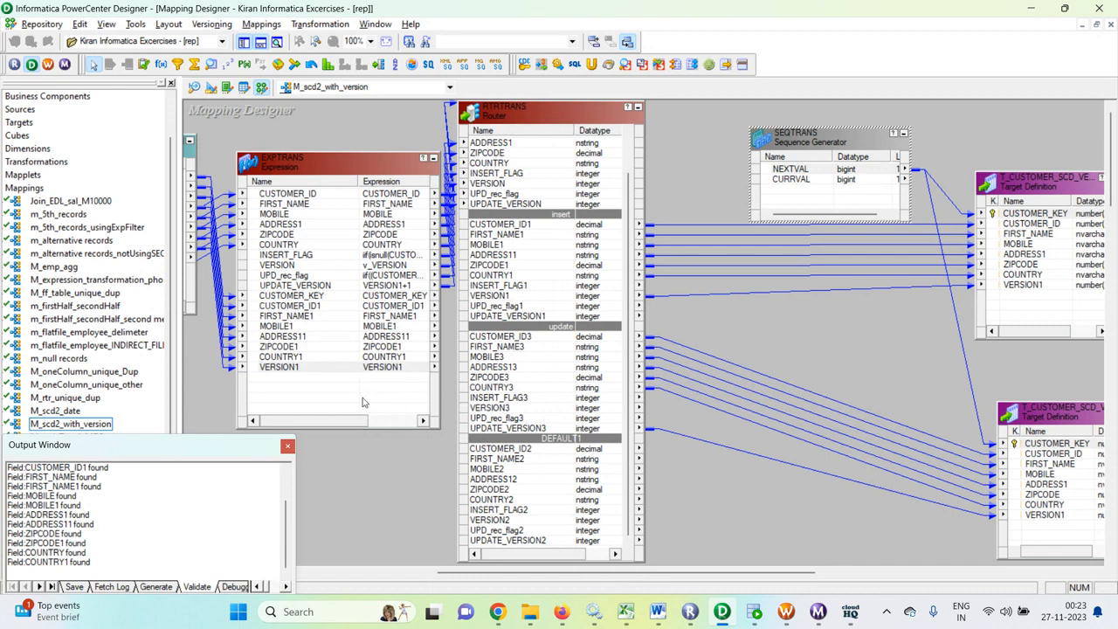
{"action": "left_click_drag", "start_coordinate": [324, 420], "coordinate": [359, 417]}
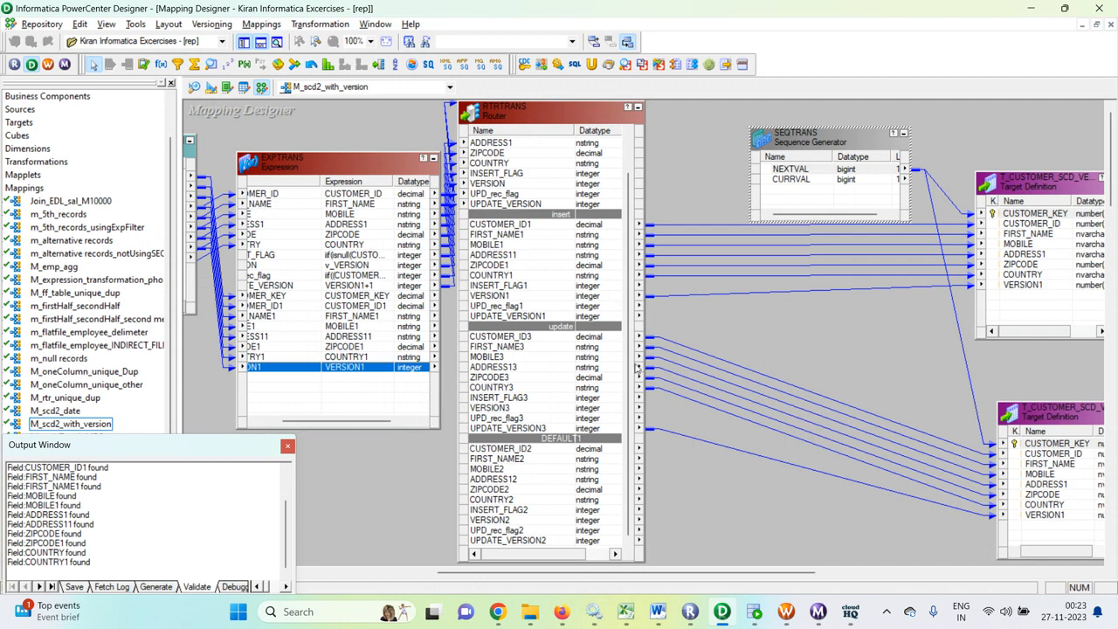
{"action": "left_click_drag", "start_coordinate": [733, 574], "coordinate": [800, 578]}
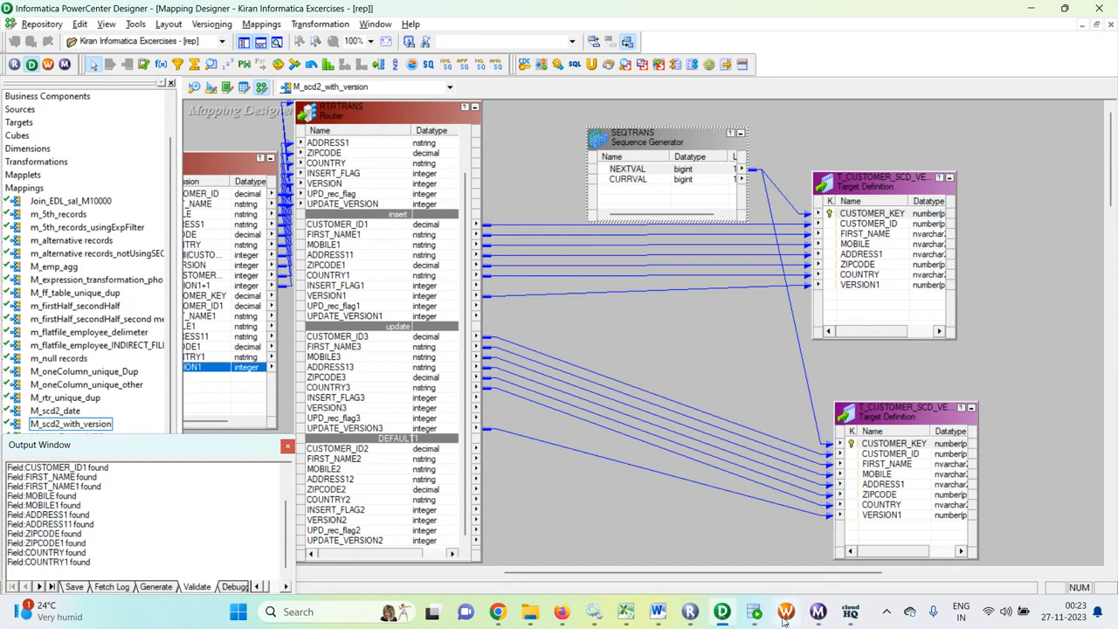
{"action": "left_click", "coordinate": [737, 381]}
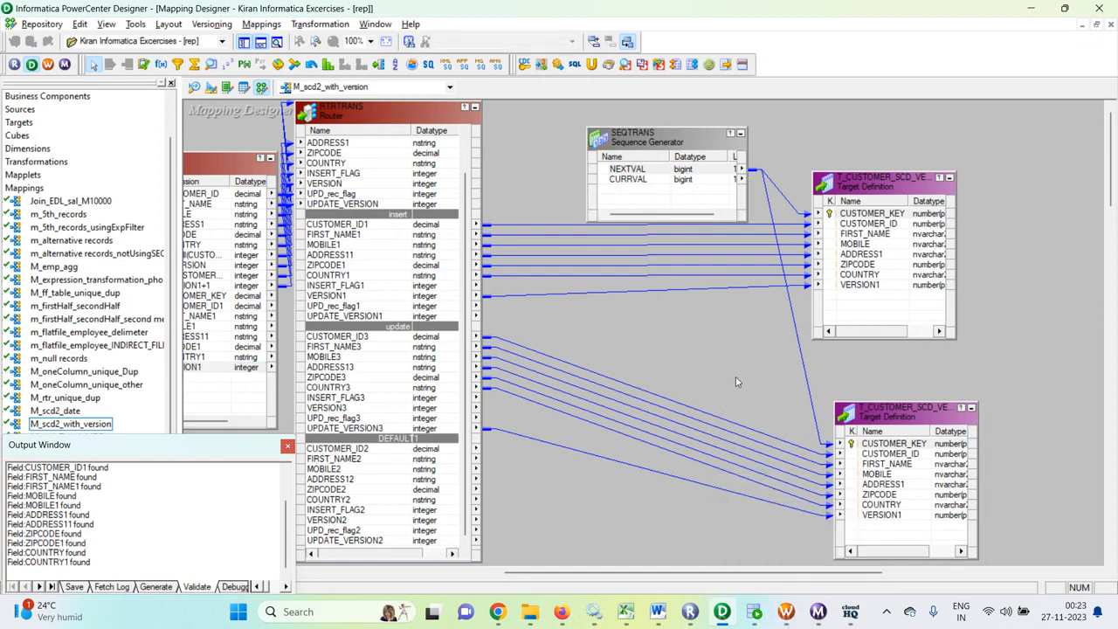
{"action": "key", "text": "ctrl+s"}
- Switch to Workflow Manager and open the mapping settings of session s_M_scd2_with_version to check the connection of source SQ_S_CUSTOMER_SCD
{"action": "left_click", "coordinate": [785, 611]}
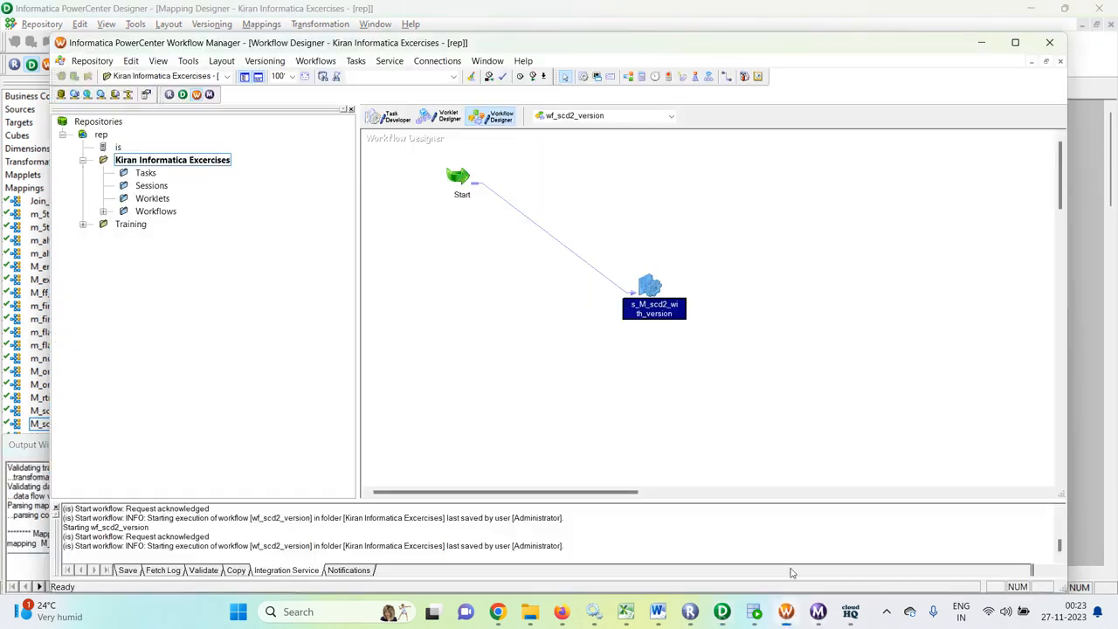
{"action": "double_click", "coordinate": [662, 292]}
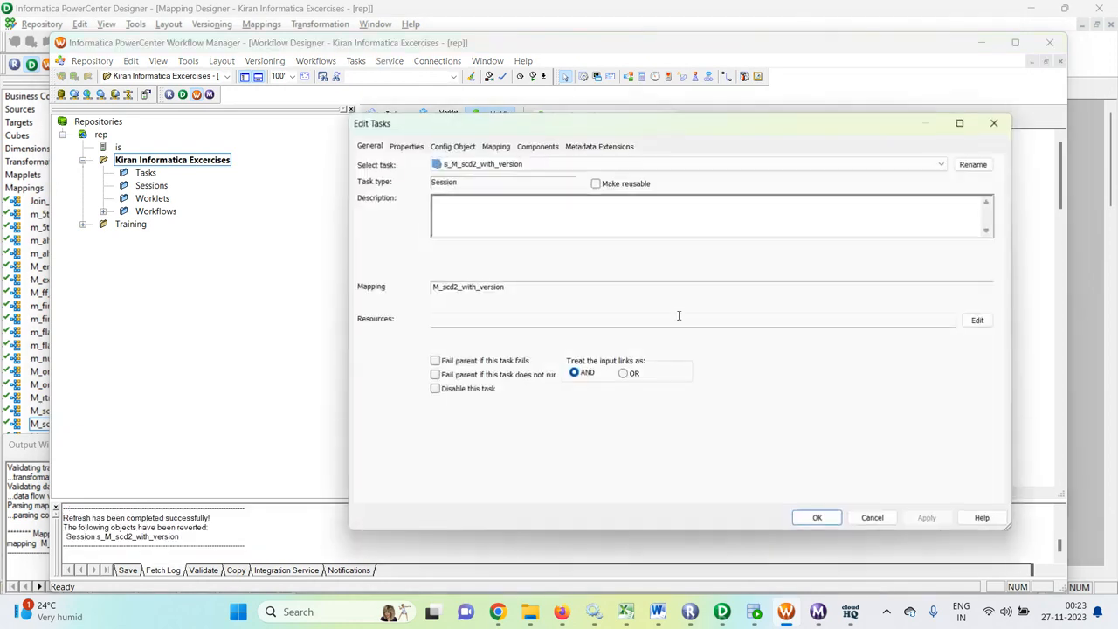
{"action": "left_click", "coordinate": [495, 146]}
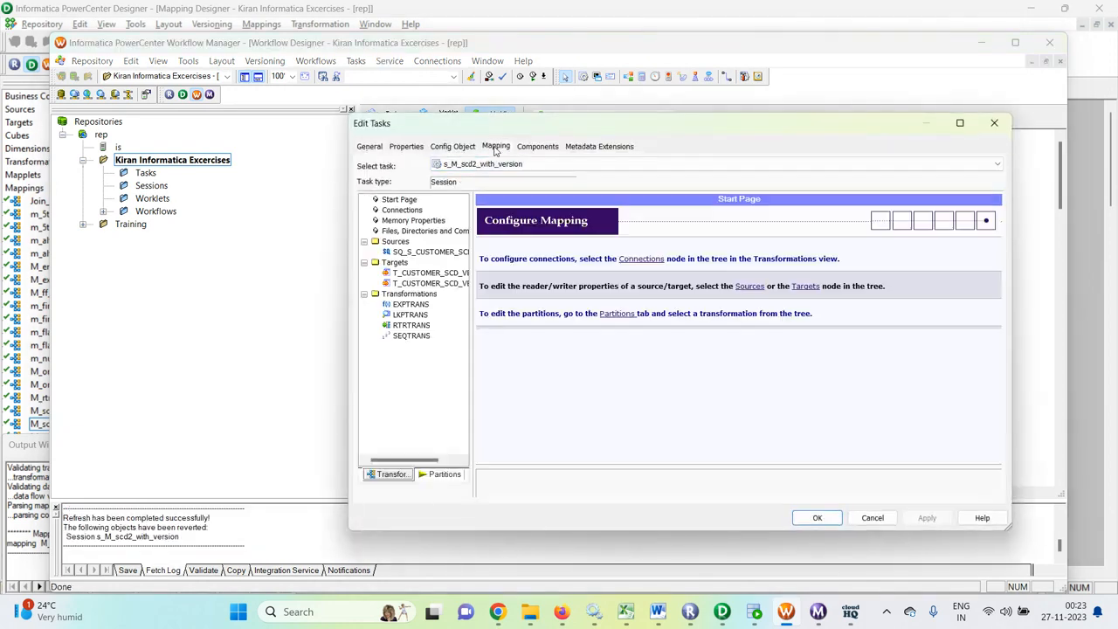
{"action": "left_click", "coordinate": [428, 253]}
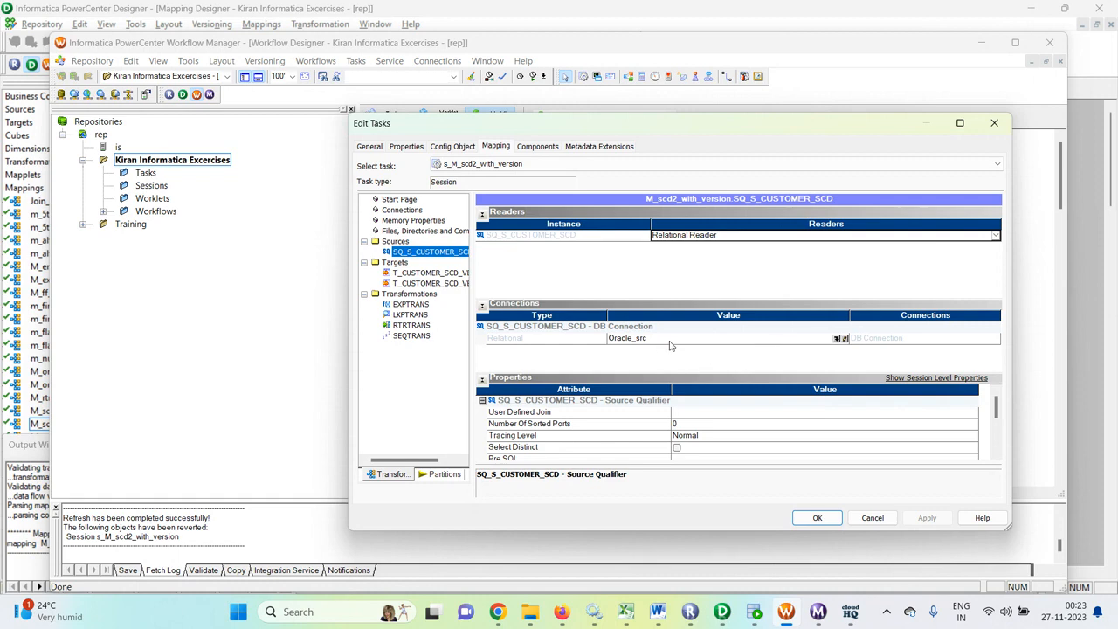
- Set the target load type to Bulk for both T_CUSTOMER_SCD_VERSION and T_CUSTOMER_SCD_VERSION1, and look through the remaining target properties
{"action": "left_click", "coordinate": [450, 273]}
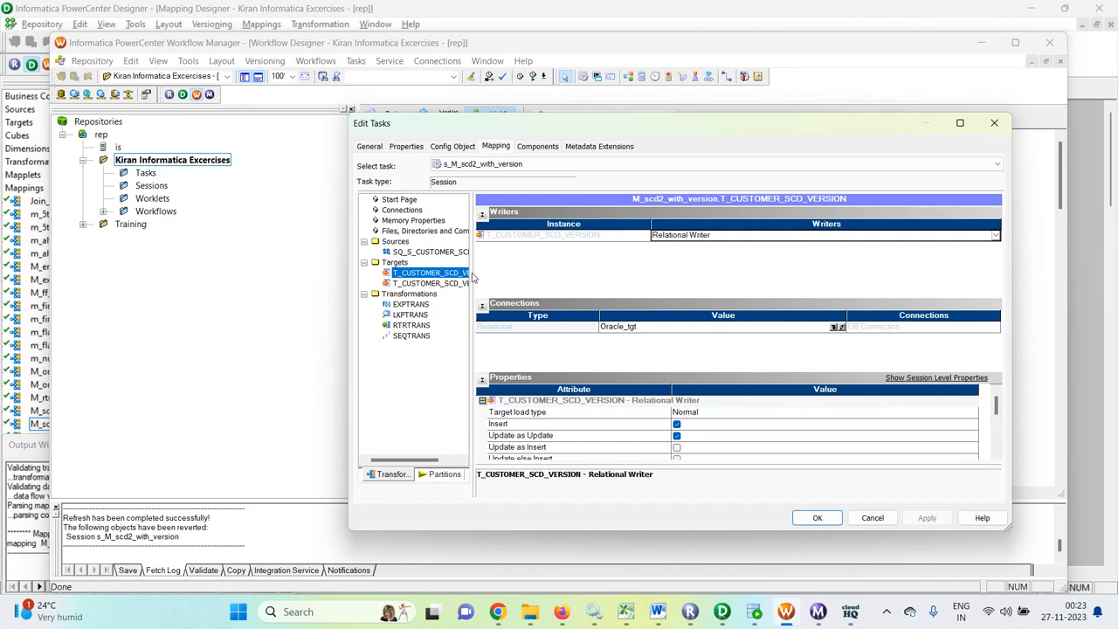
{"action": "left_click_drag", "start_coordinate": [472, 268], "coordinate": [519, 270]}
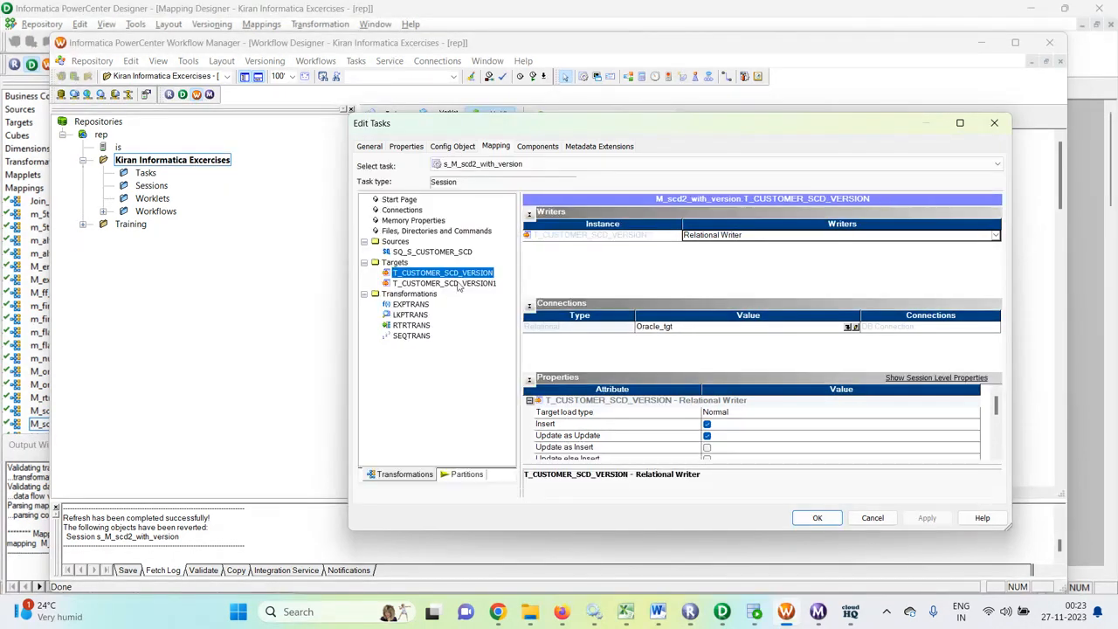
{"action": "left_click", "coordinate": [724, 413]}
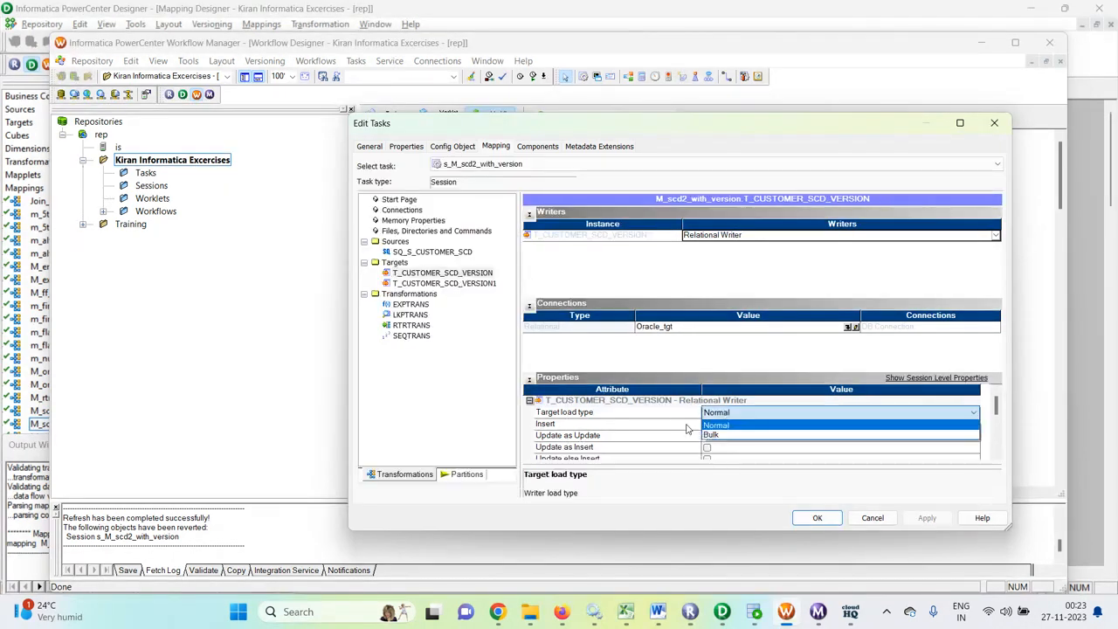
{"action": "left_click", "coordinate": [721, 424]}
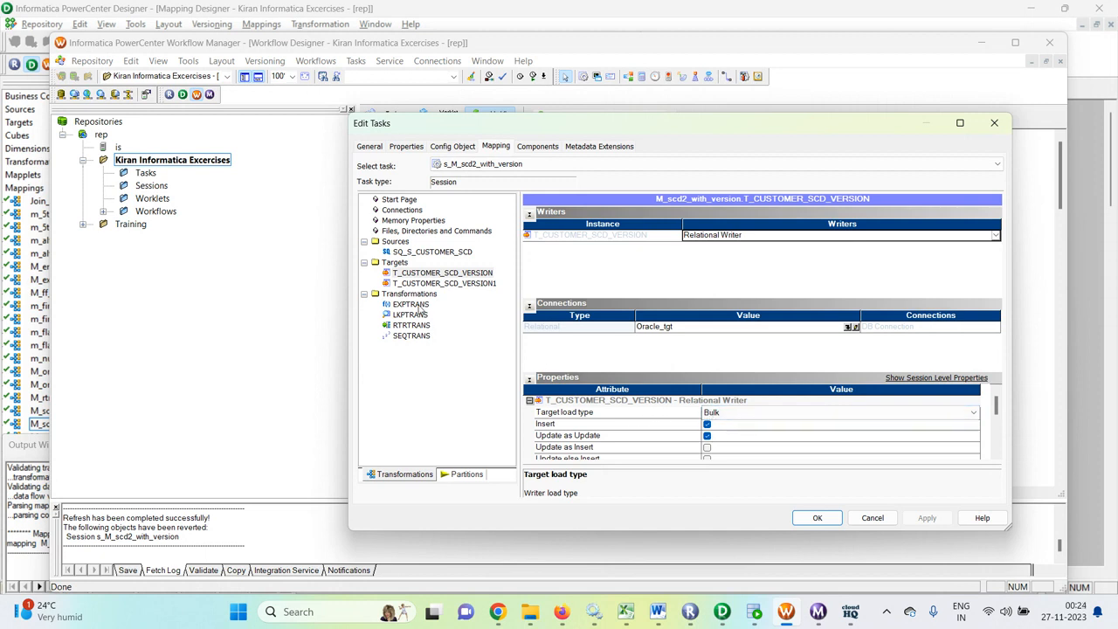
{"action": "left_click", "coordinate": [472, 284]}
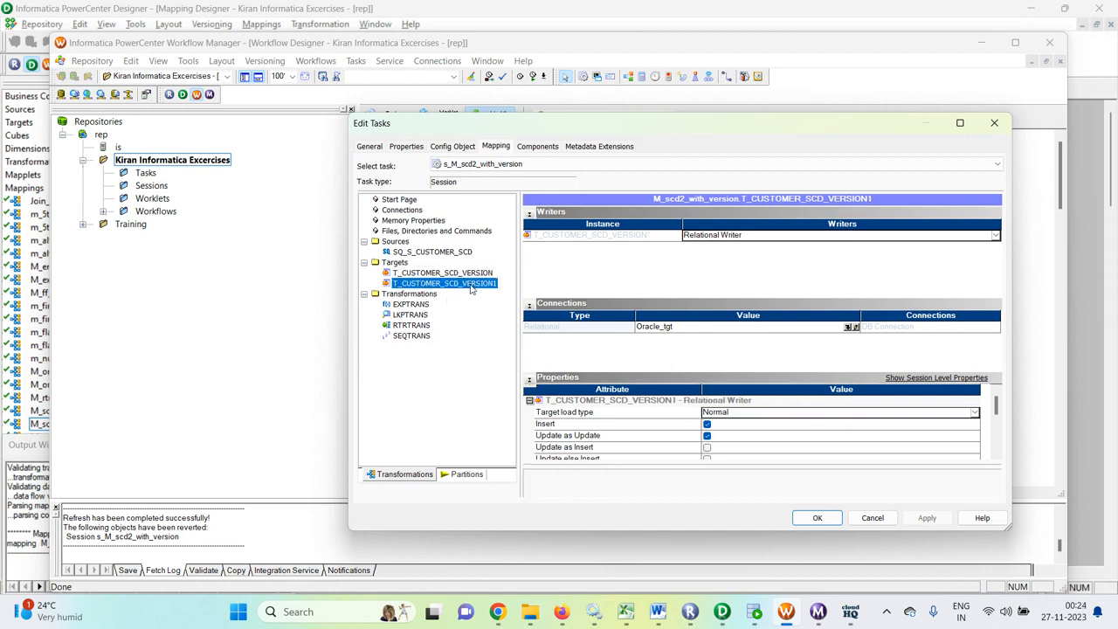
{"action": "left_click", "coordinate": [869, 413]}
{"action": "left_click", "coordinate": [712, 434]}
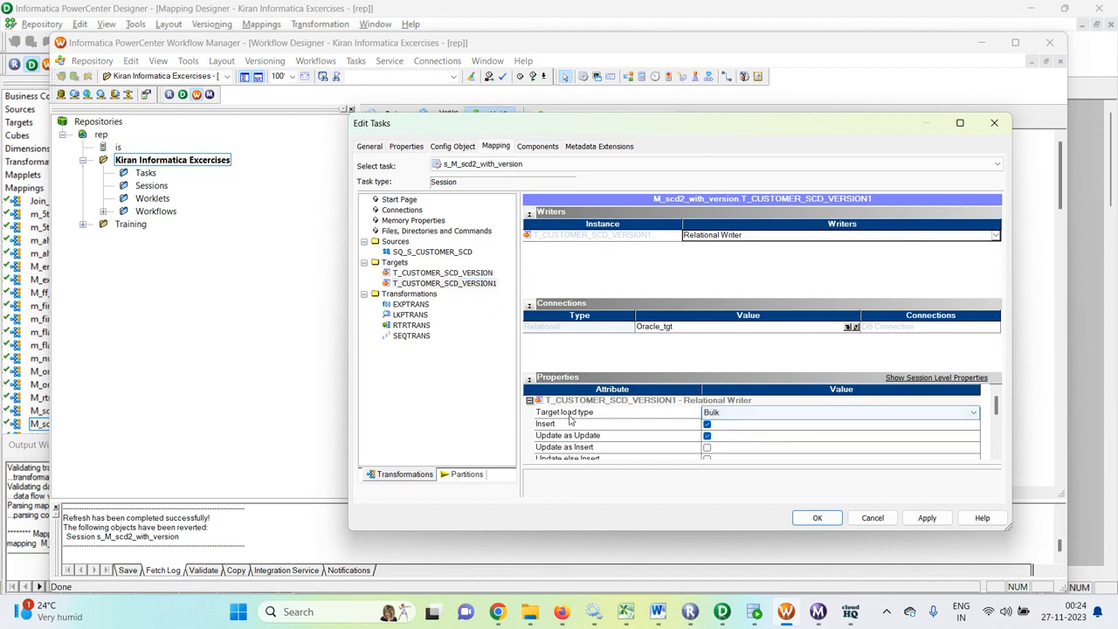
{"action": "scroll", "coordinate": [570, 419], "scroll_direction": "down", "scroll_amount": 2}
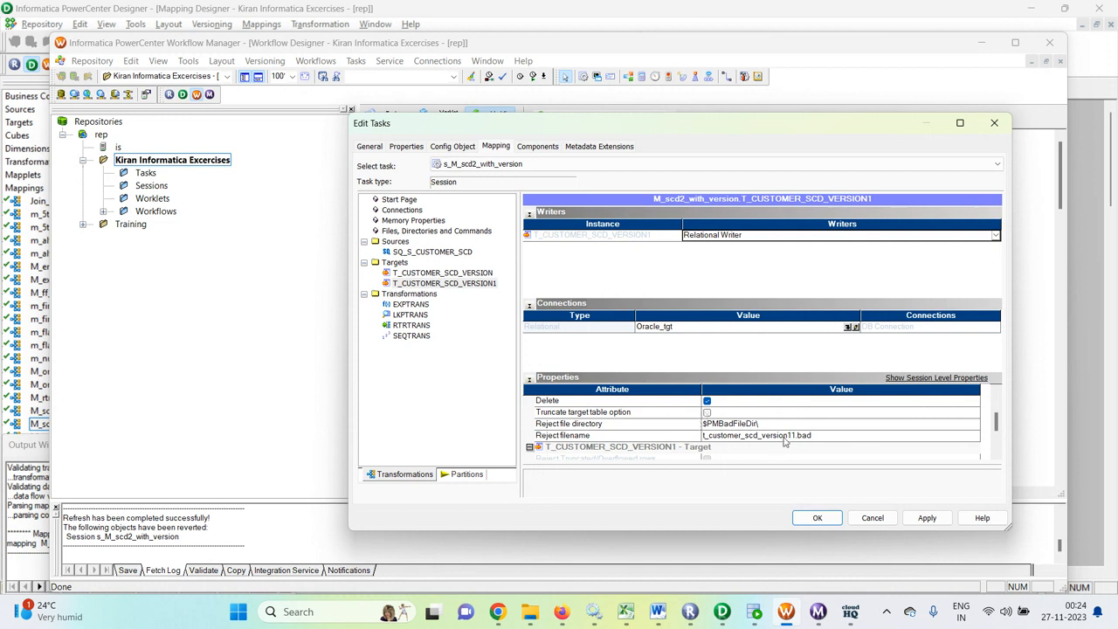
{"action": "scroll", "coordinate": [784, 443], "scroll_direction": "down", "scroll_amount": 3}
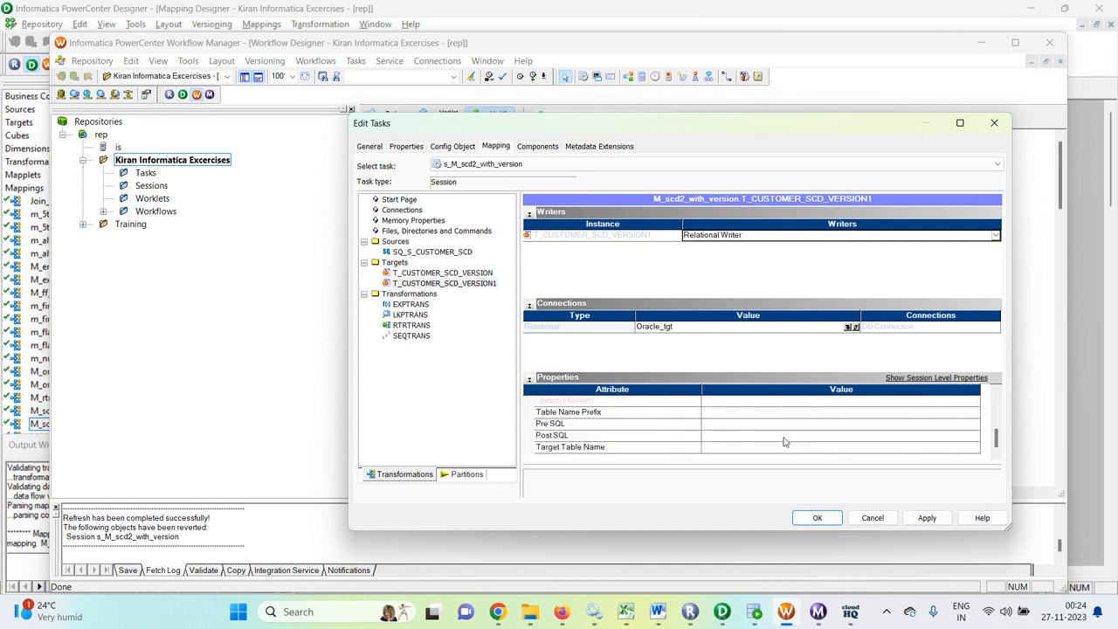
- Check the EXPTRANS properties and assign the Oracle_tgt relational connection to the LKPTRANS lookup
{"action": "left_click", "coordinate": [410, 303]}
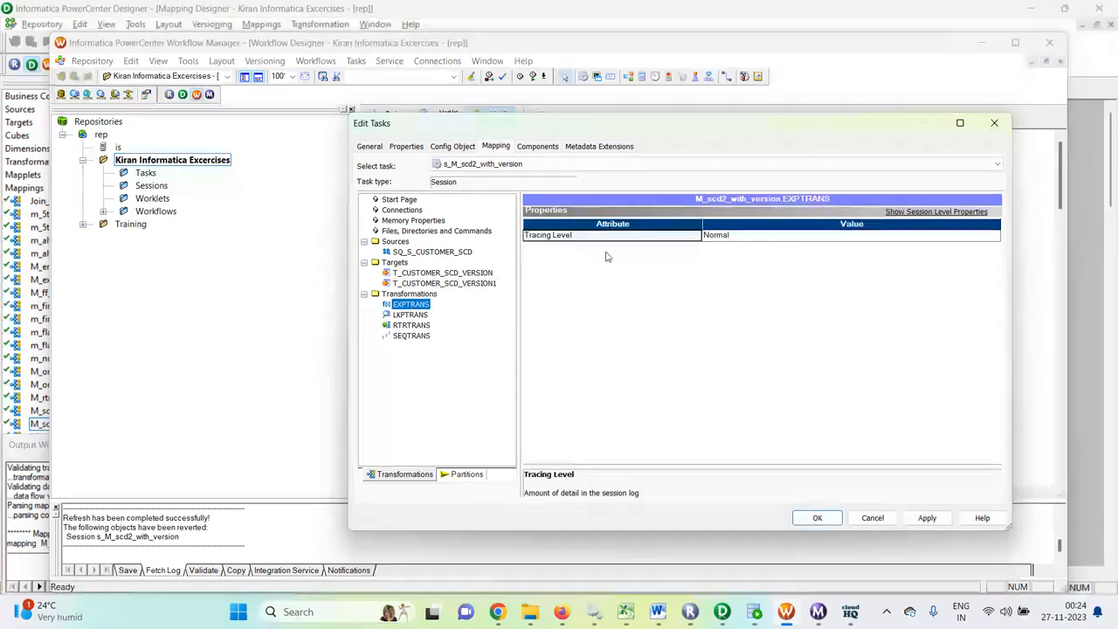
{"action": "left_click", "coordinate": [411, 316]}
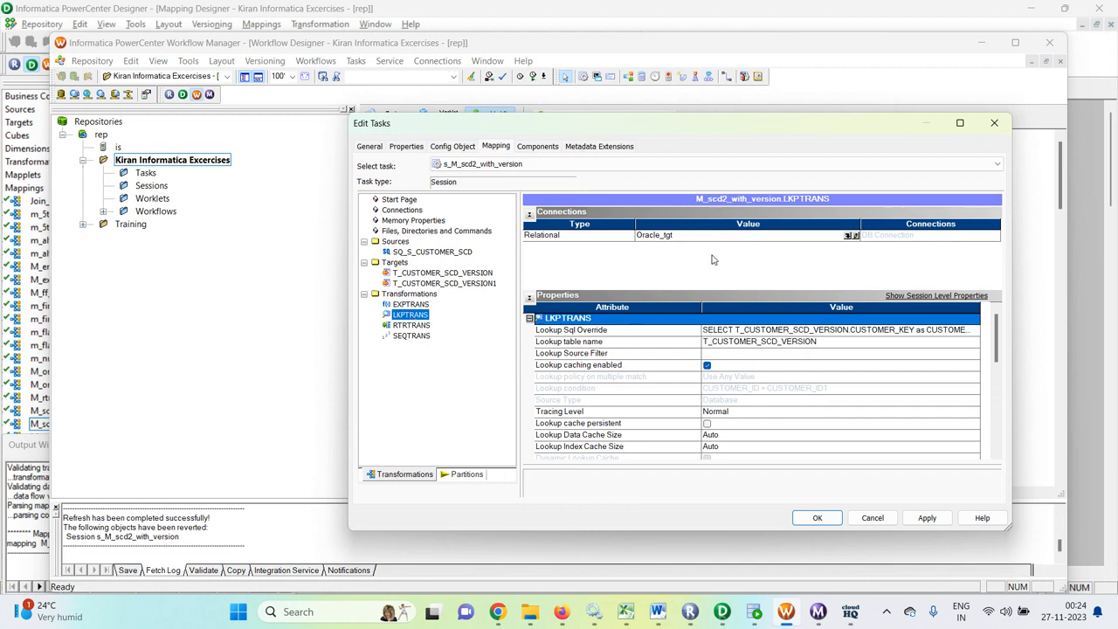
{"action": "left_click", "coordinate": [852, 236]}
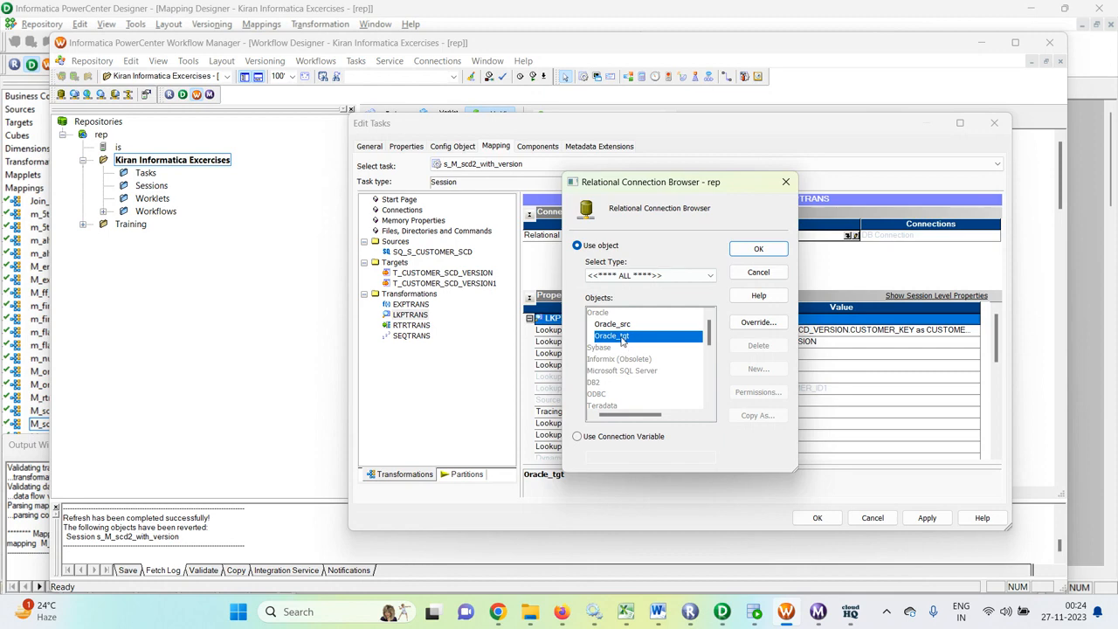
{"action": "left_click", "coordinate": [757, 250]}
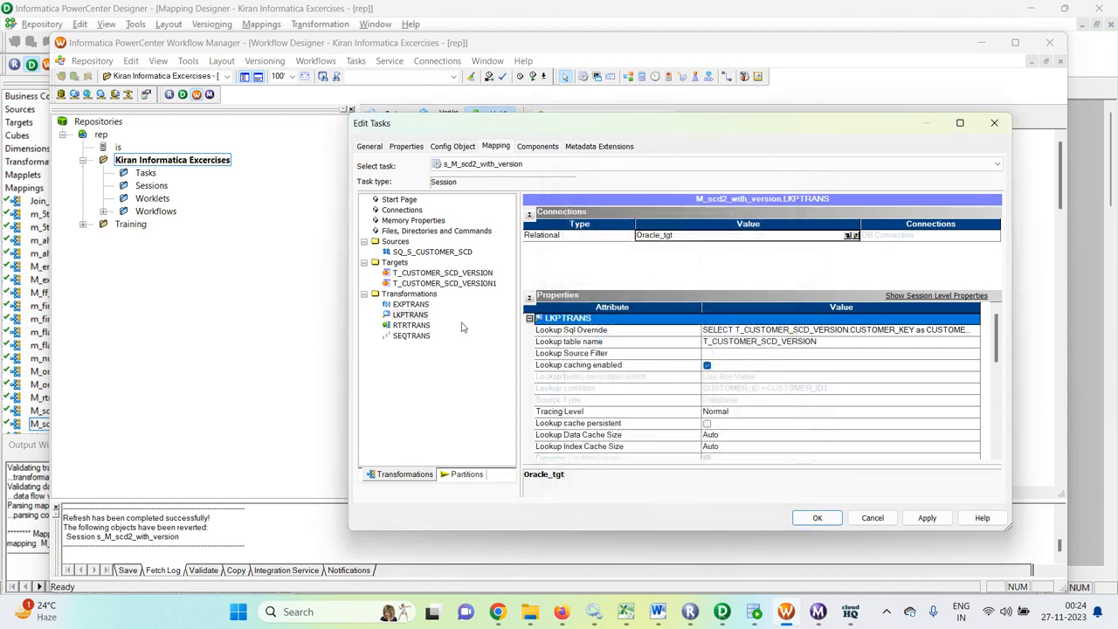
- Check the session properties of RTRTRANS and SEQTRANS, and apply the session changes
{"action": "left_click", "coordinate": [411, 325]}
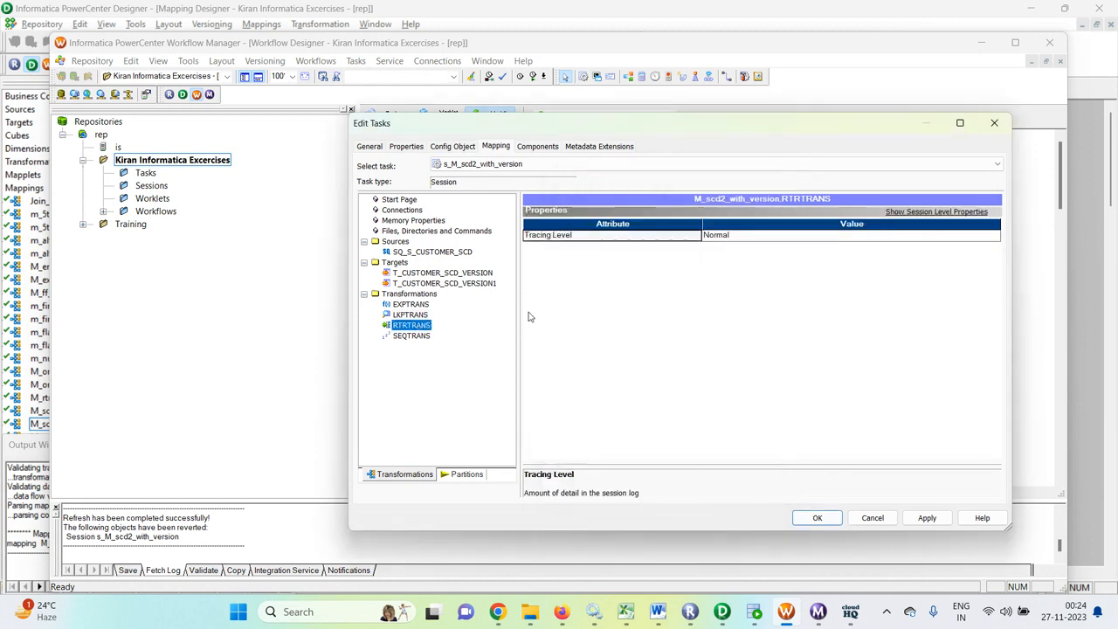
{"action": "left_click", "coordinate": [424, 337]}
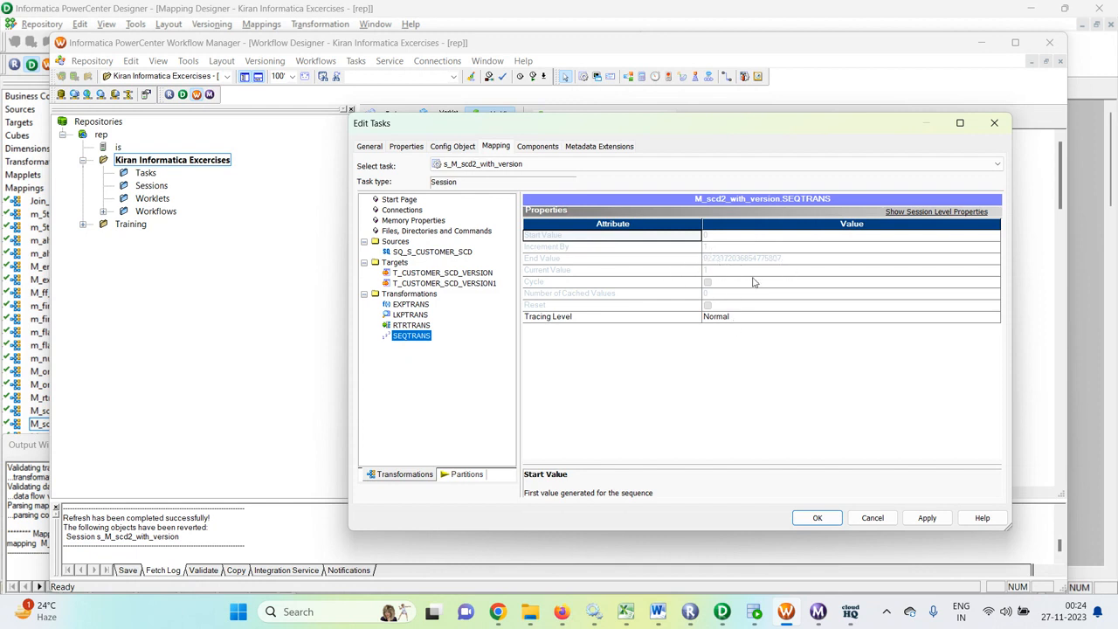
{"action": "left_click", "coordinate": [928, 517]}
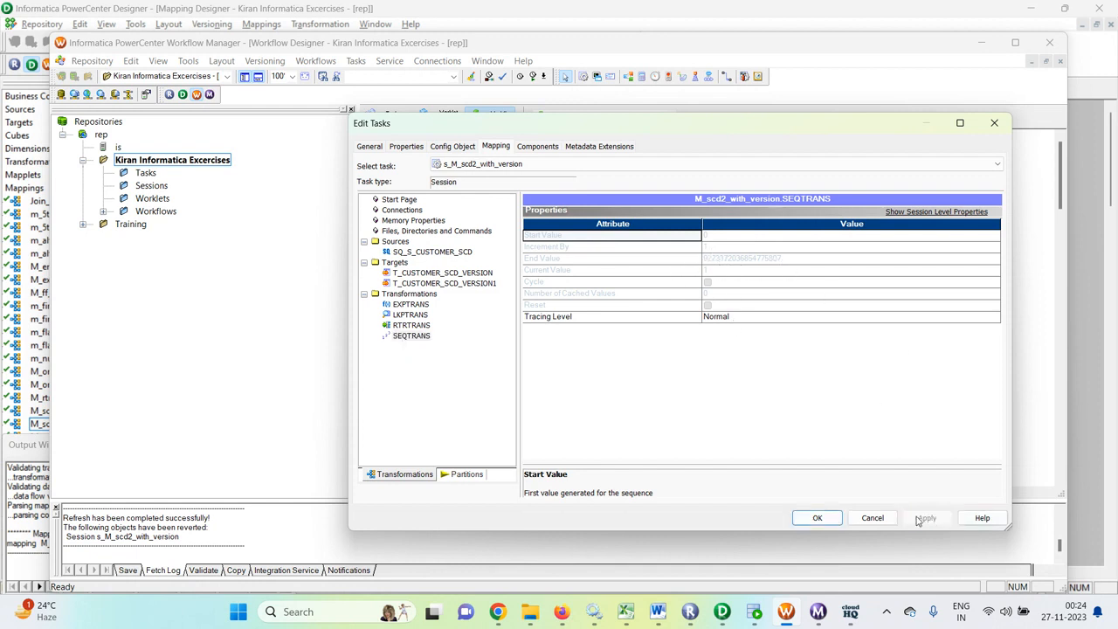
- Accept the session settings, then save and start workflow wf_scd2_version
{"action": "left_click", "coordinate": [816, 518]}
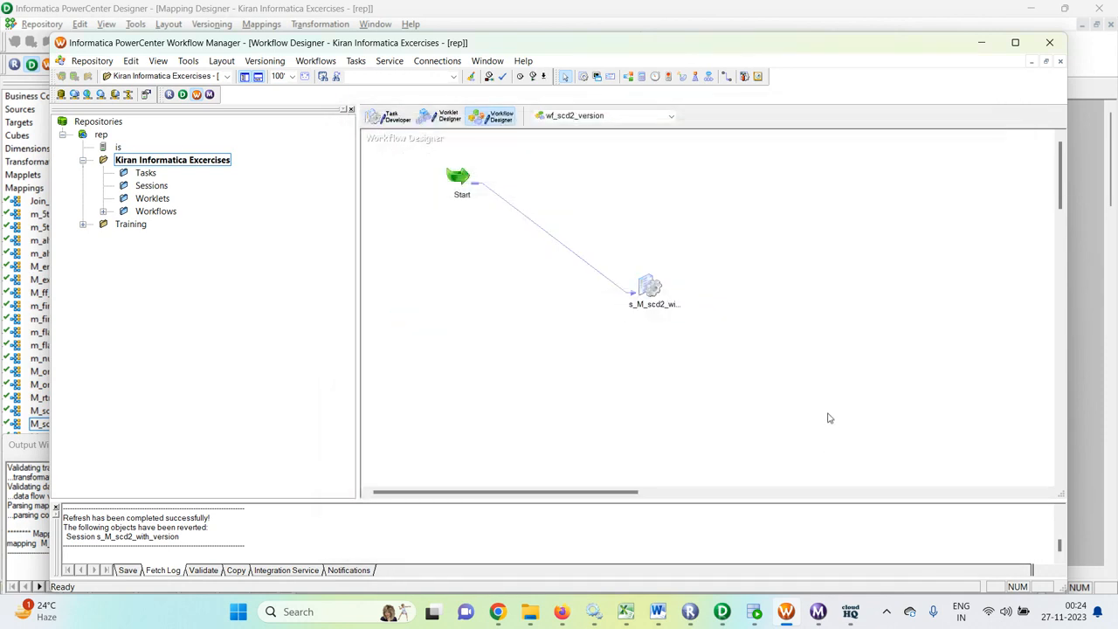
{"action": "key", "text": "ctrl+s"}
{"action": "right_click", "coordinate": [770, 284]}
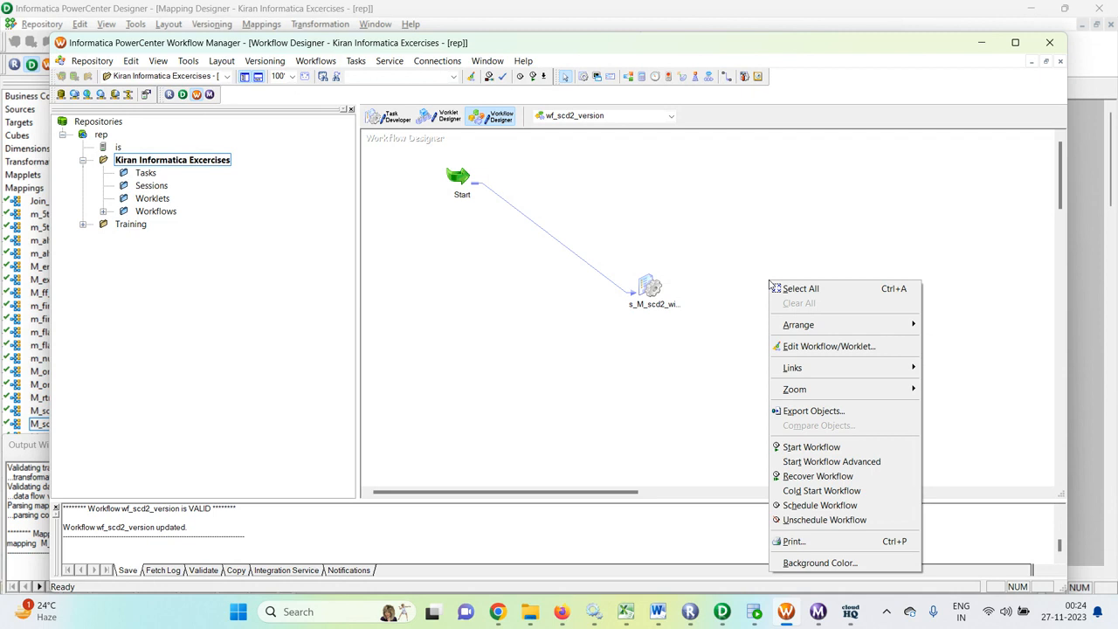
{"action": "left_click", "coordinate": [811, 448]}
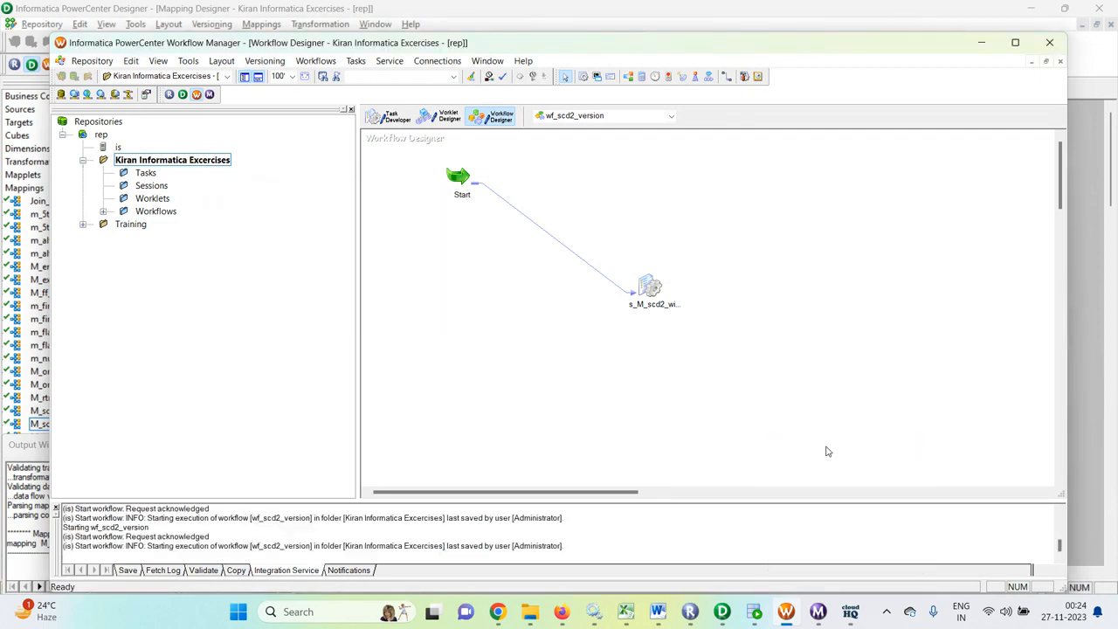
- Examine the workflow run in Workflow Monitor and the t_customer_scd_version query result in SQL Developer
{"action": "left_click", "coordinate": [819, 612]}
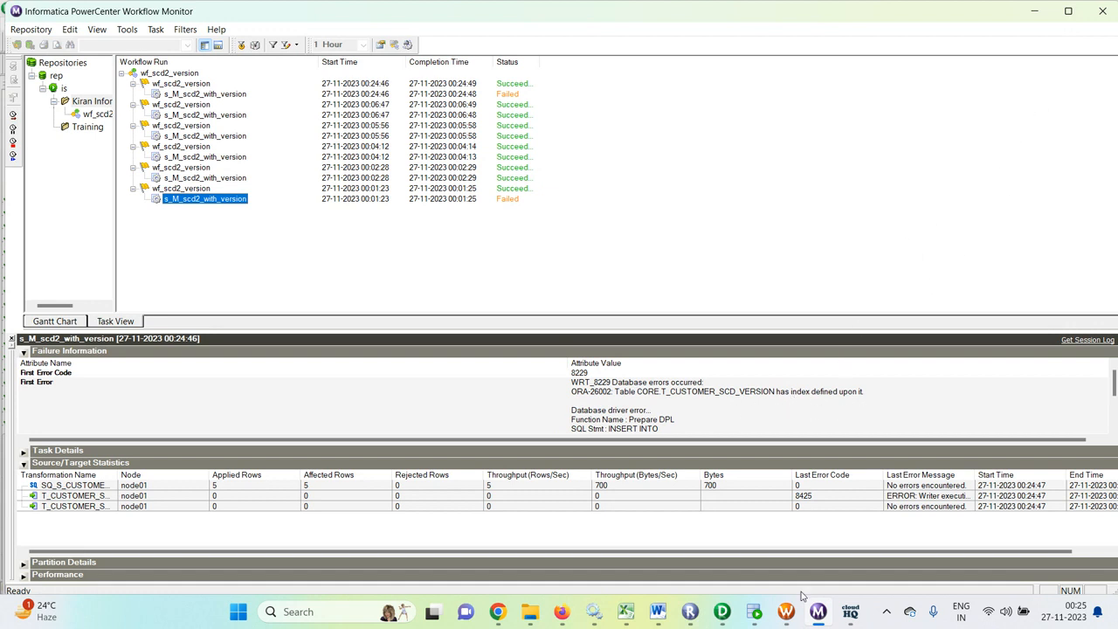
{"action": "left_click", "coordinate": [756, 615]}
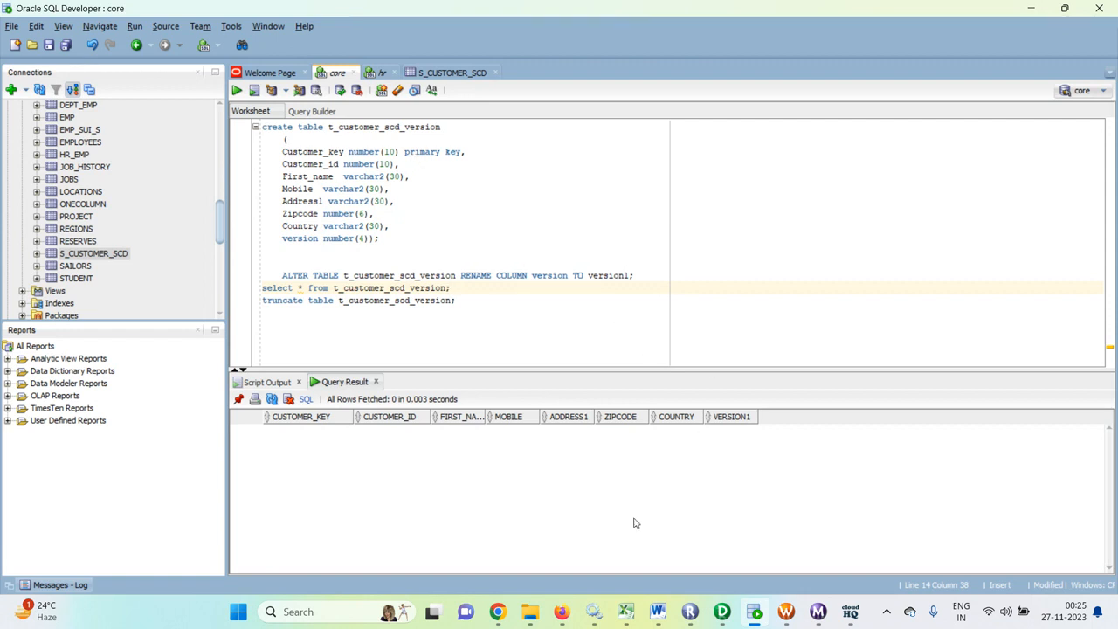
{"action": "mouse_move", "coordinate": [722, 618]}
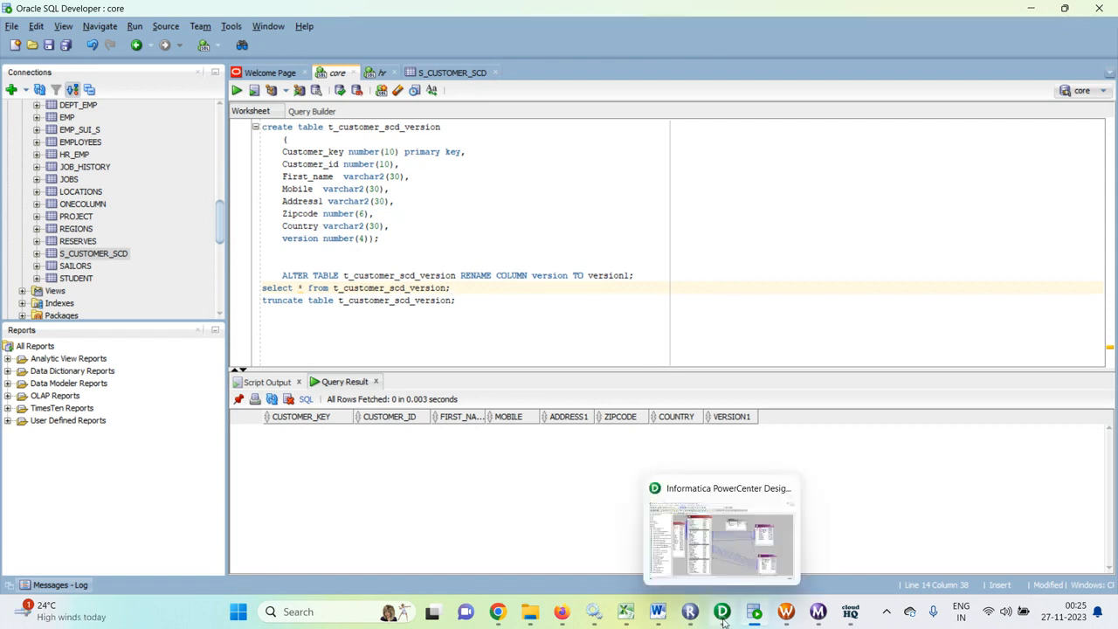
- In Workflow Manager, set the session's target load type to Normal for T_CUSTOMER_SCD_VERSION and T_CUSTOMER_SCD_VERSION1, and save the workflow
{"action": "left_click", "coordinate": [794, 618]}
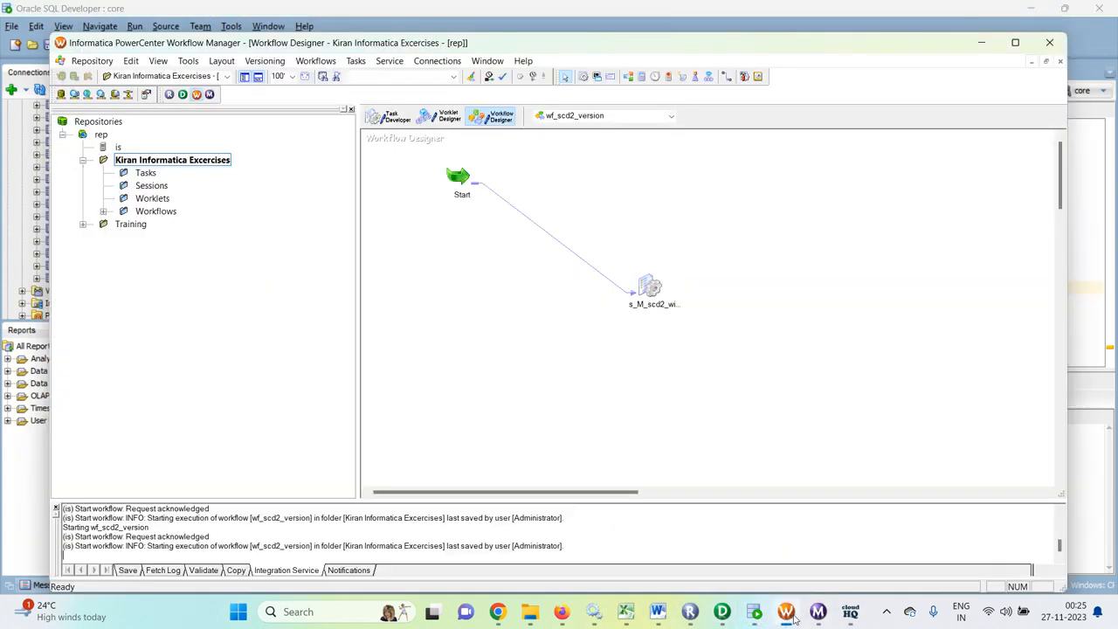
{"action": "double_click", "coordinate": [649, 287]}
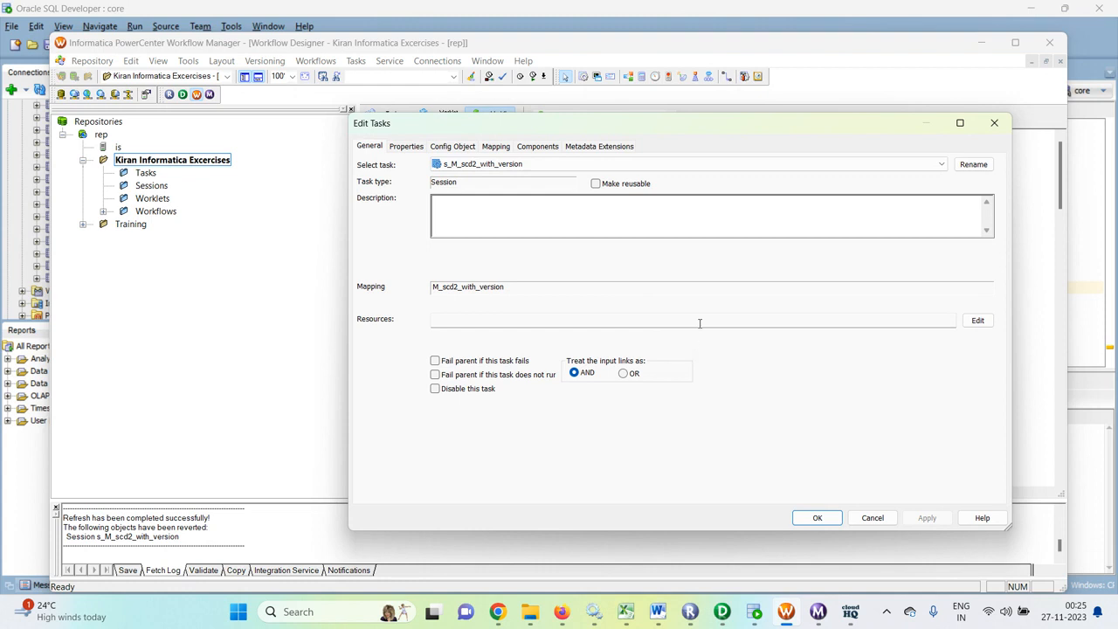
{"action": "left_click", "coordinate": [498, 147]}
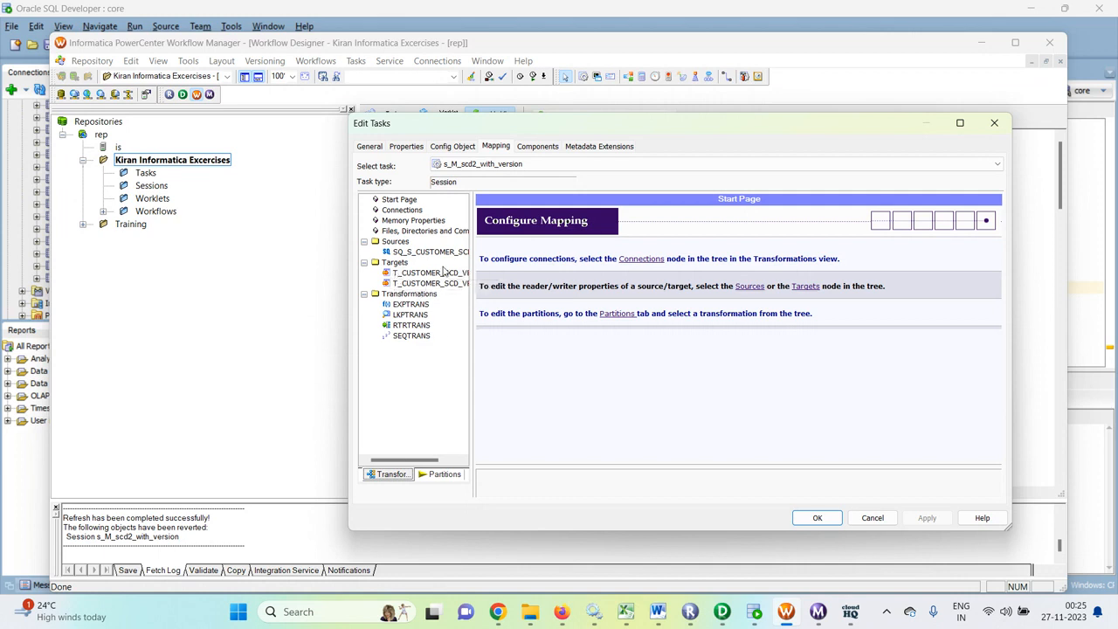
{"action": "left_click", "coordinate": [407, 273]}
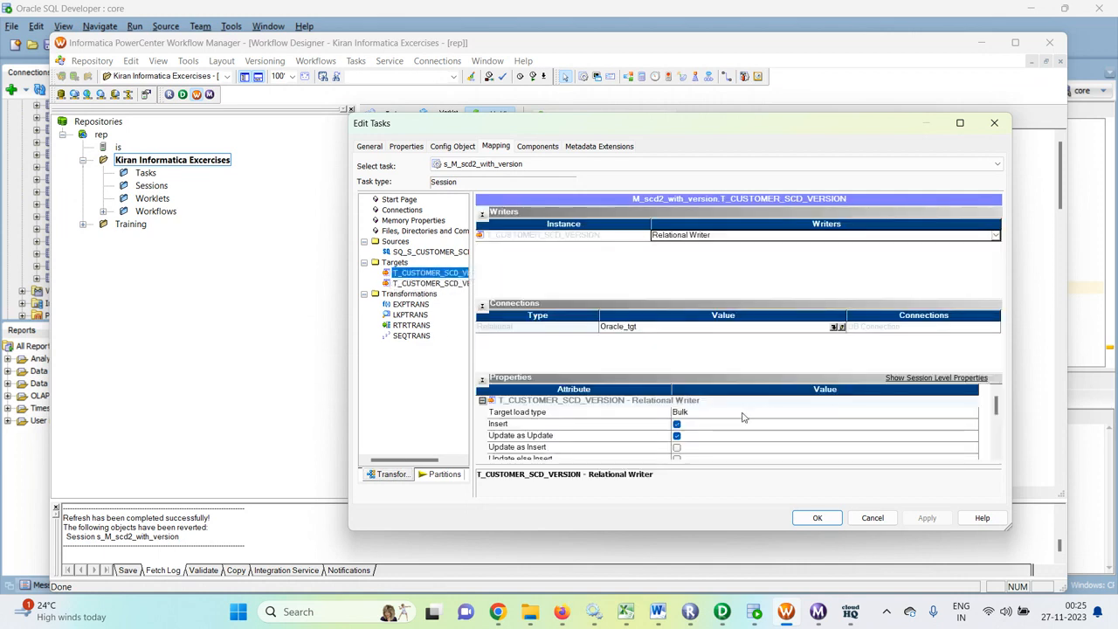
{"action": "left_click", "coordinate": [747, 415]}
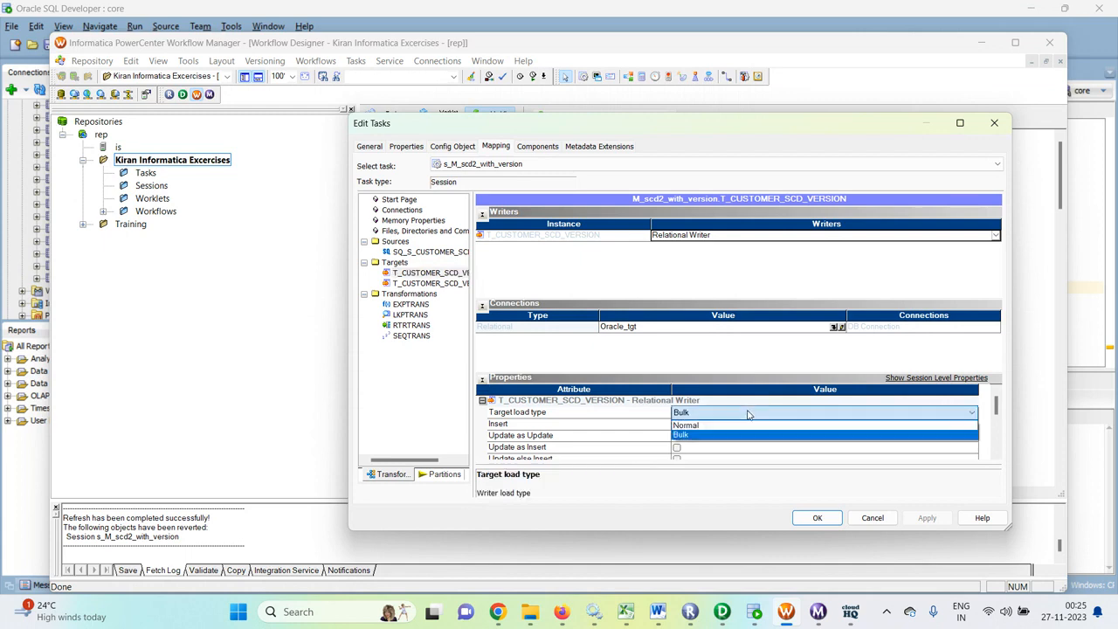
{"action": "left_click", "coordinate": [707, 434]}
{"action": "left_click", "coordinate": [428, 283]}
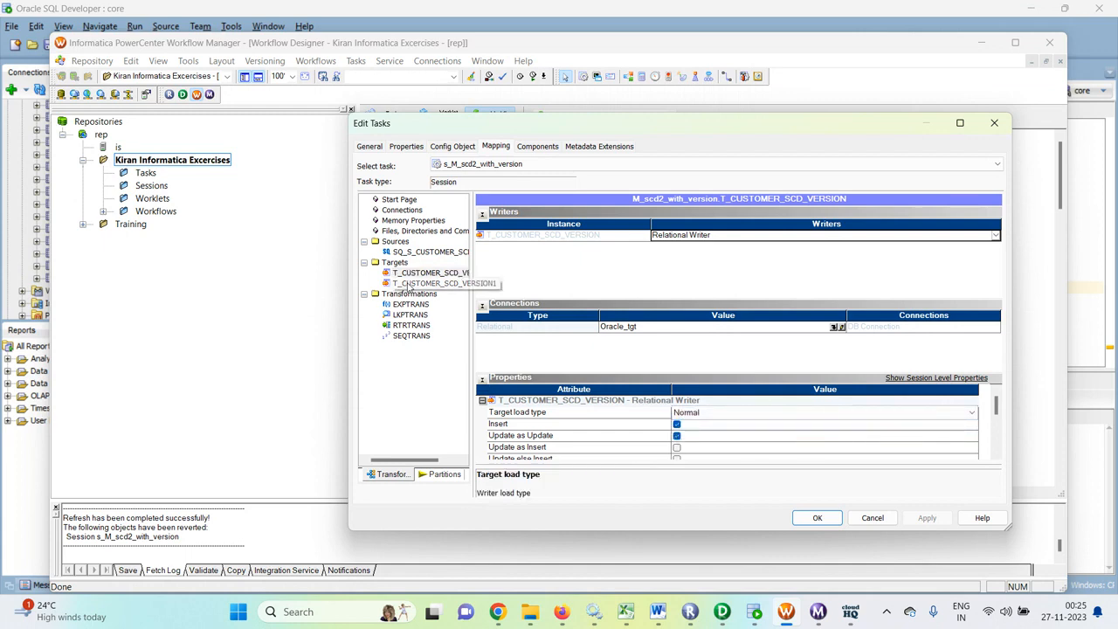
{"action": "left_click", "coordinate": [738, 416]}
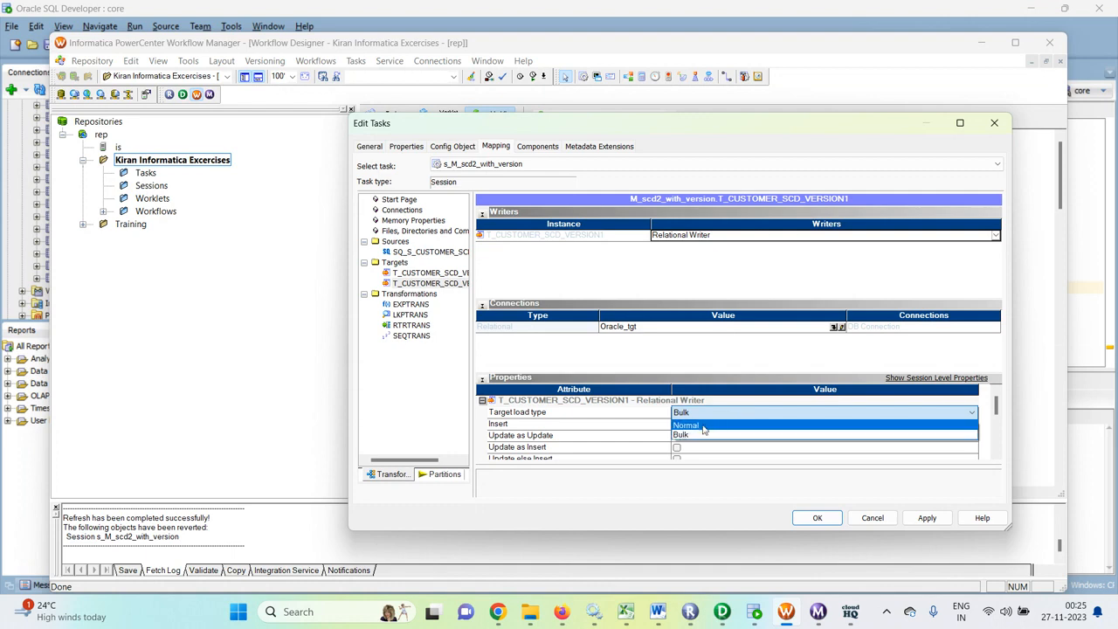
{"action": "left_click", "coordinate": [705, 430]}
{"action": "left_click", "coordinate": [927, 517]}
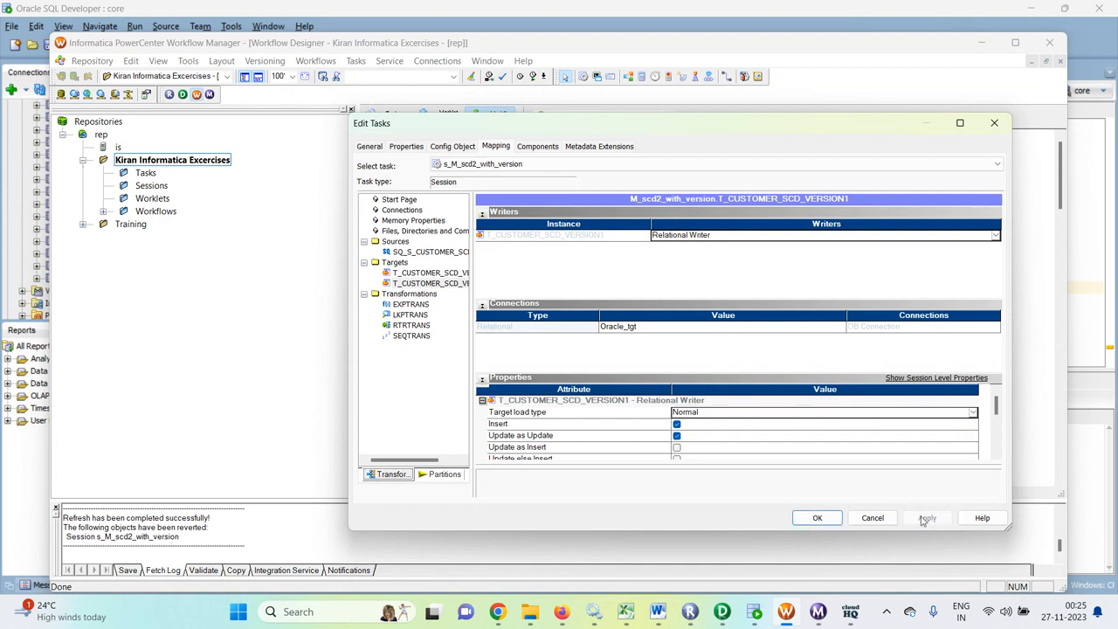
{"action": "left_click", "coordinate": [817, 518]}
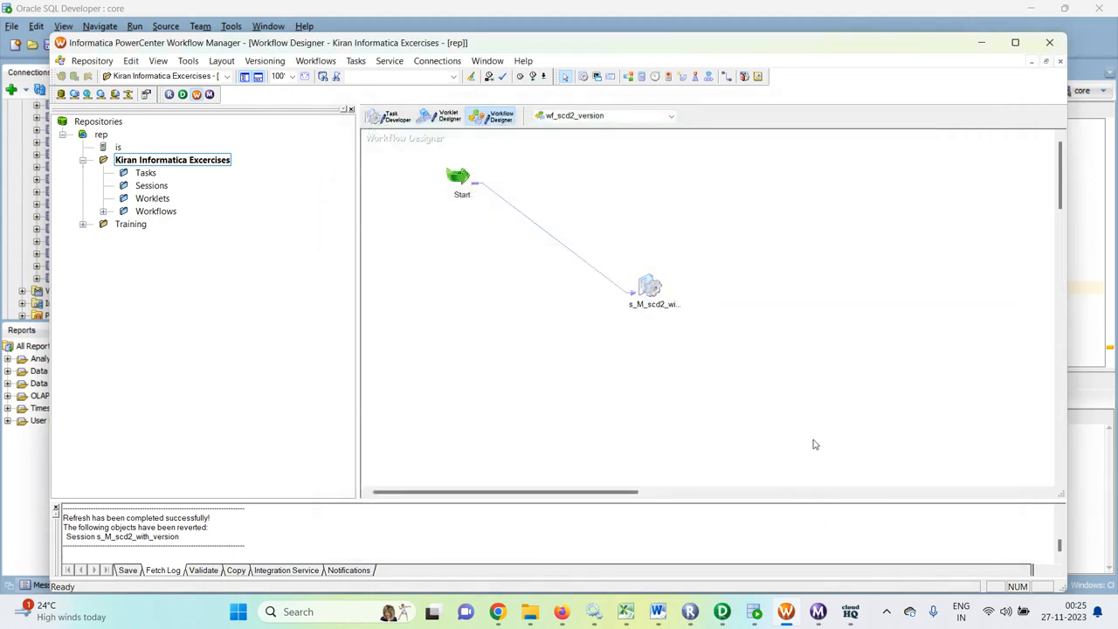
{"action": "key", "text": "ctrl+s"}
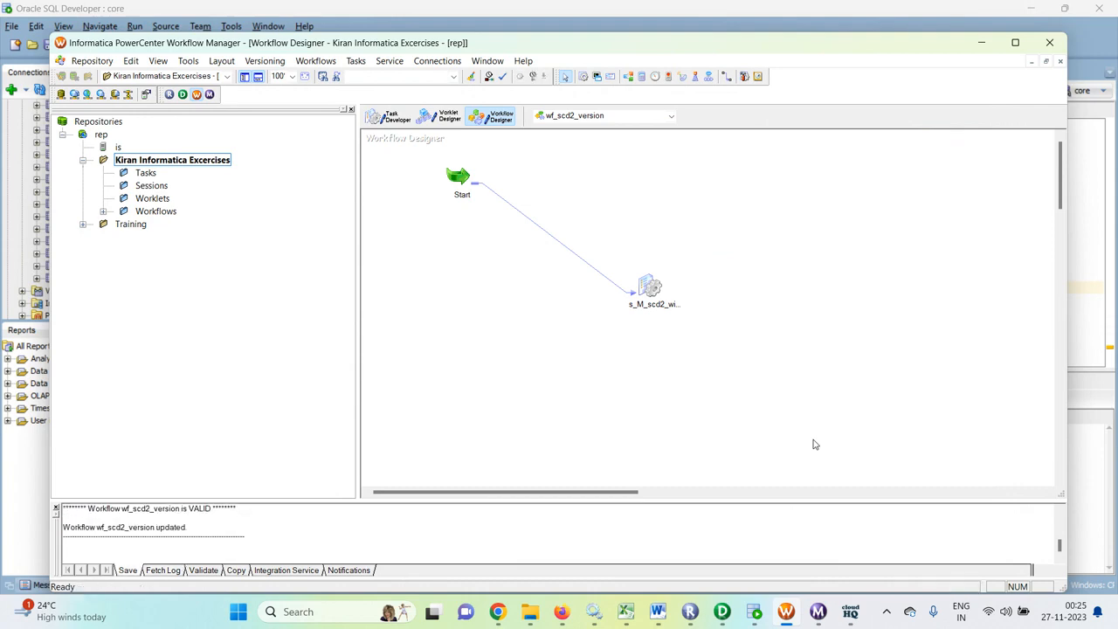
- Close Workflow Monitor and start workflow wf_scd2_version again from Workflow Manager
{"action": "right_click", "coordinate": [792, 301]}
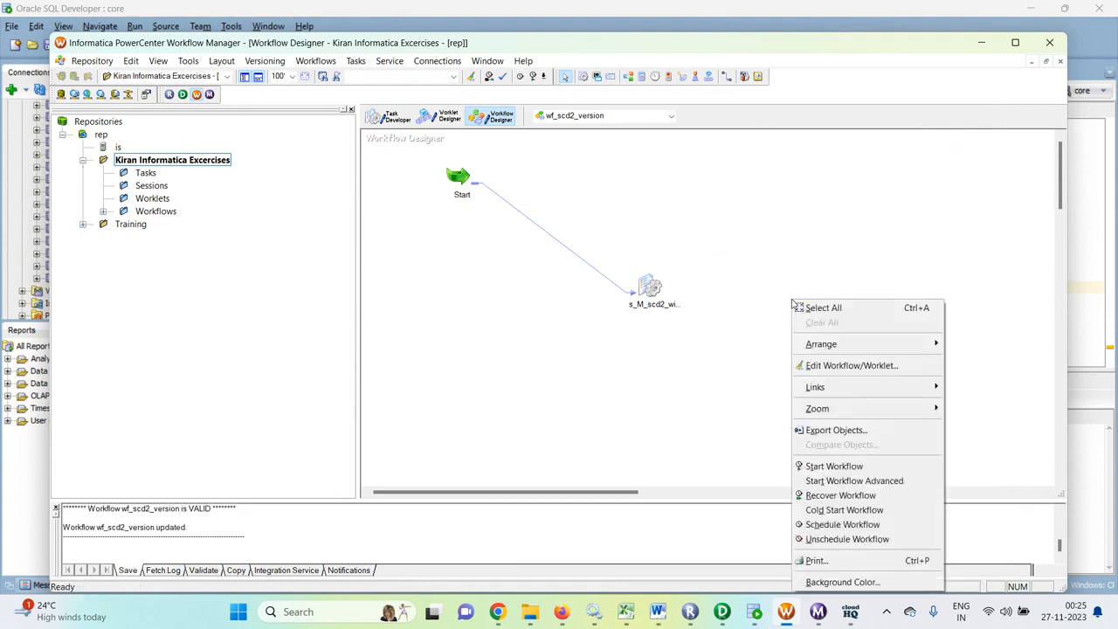
{"action": "left_click", "coordinate": [819, 611]}
{"action": "left_click", "coordinate": [1102, 7]}
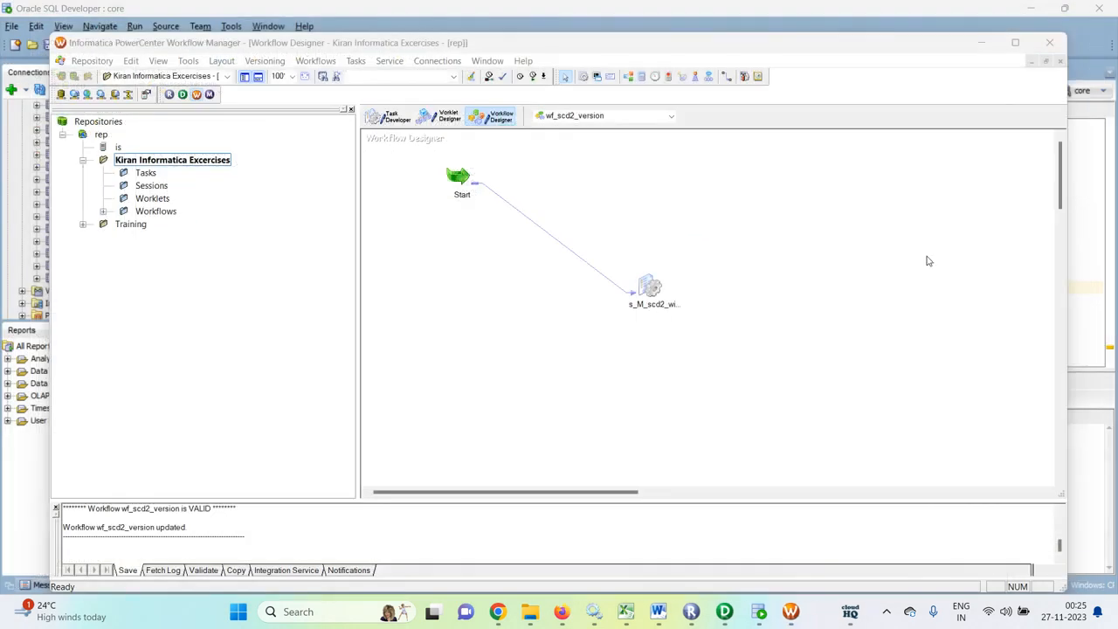
{"action": "right_click", "coordinate": [815, 313]}
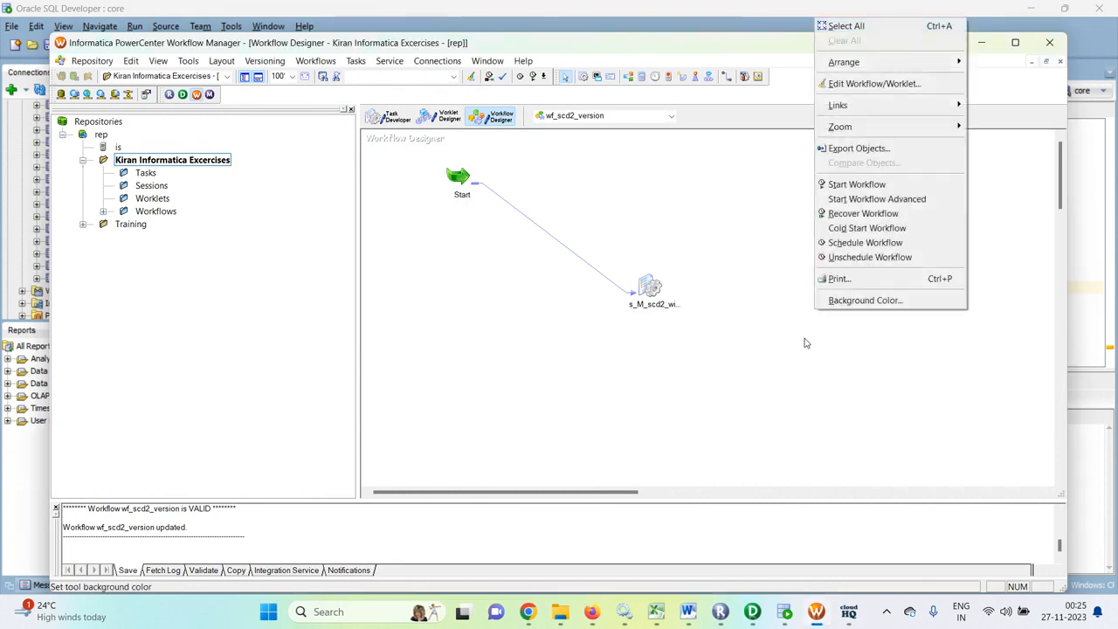
{"action": "left_click", "coordinate": [854, 184]}
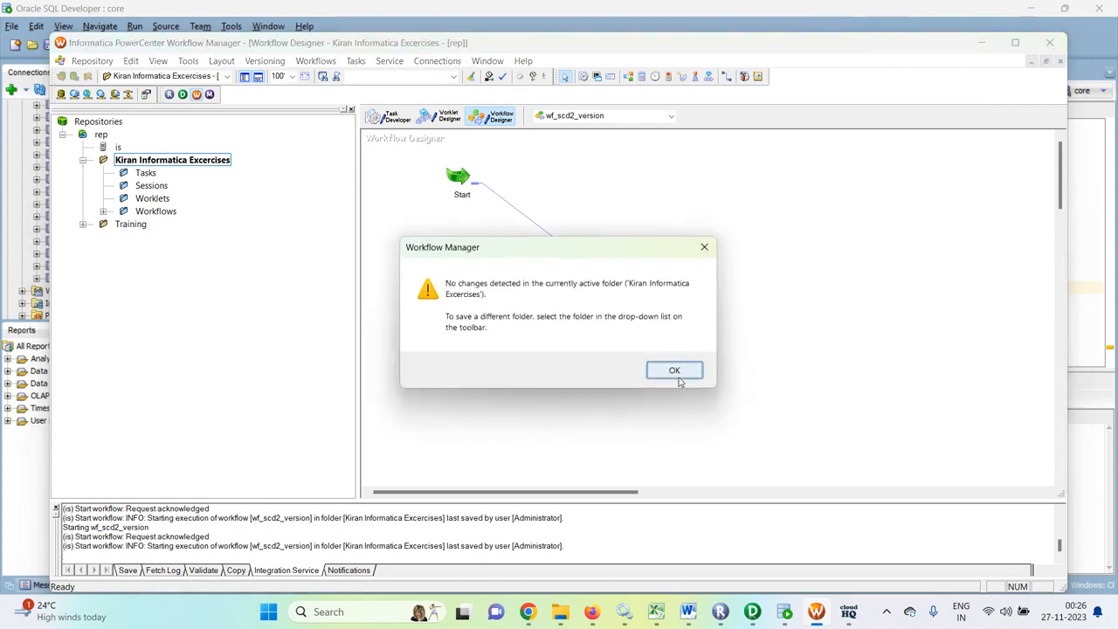
{"action": "left_click", "coordinate": [674, 371]}
{"action": "right_click", "coordinate": [840, 288]}
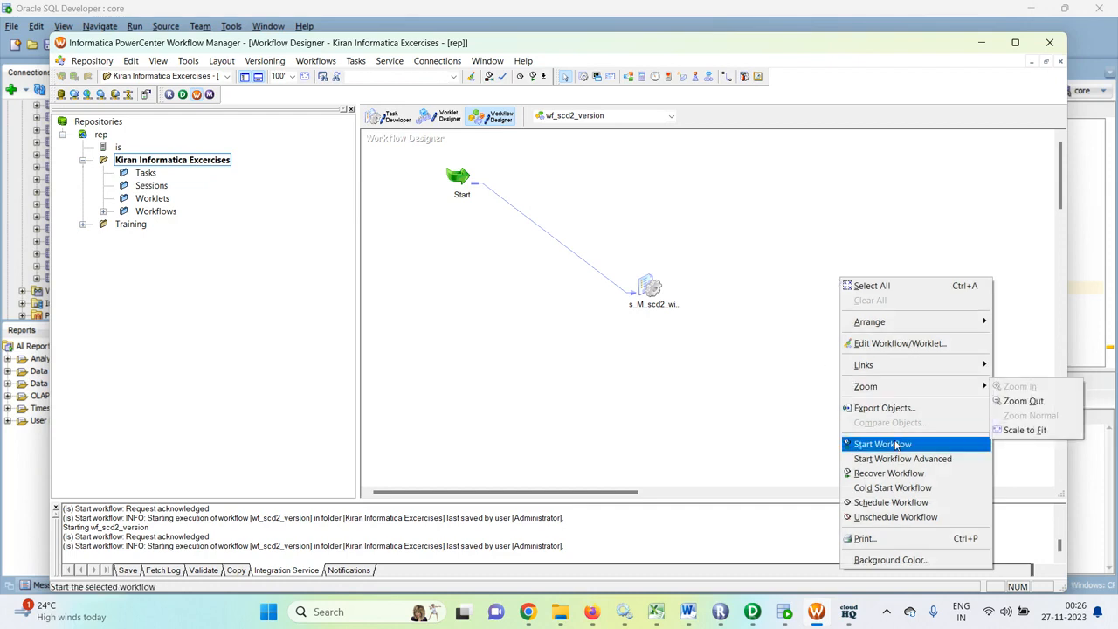
{"action": "left_click", "coordinate": [892, 443]}
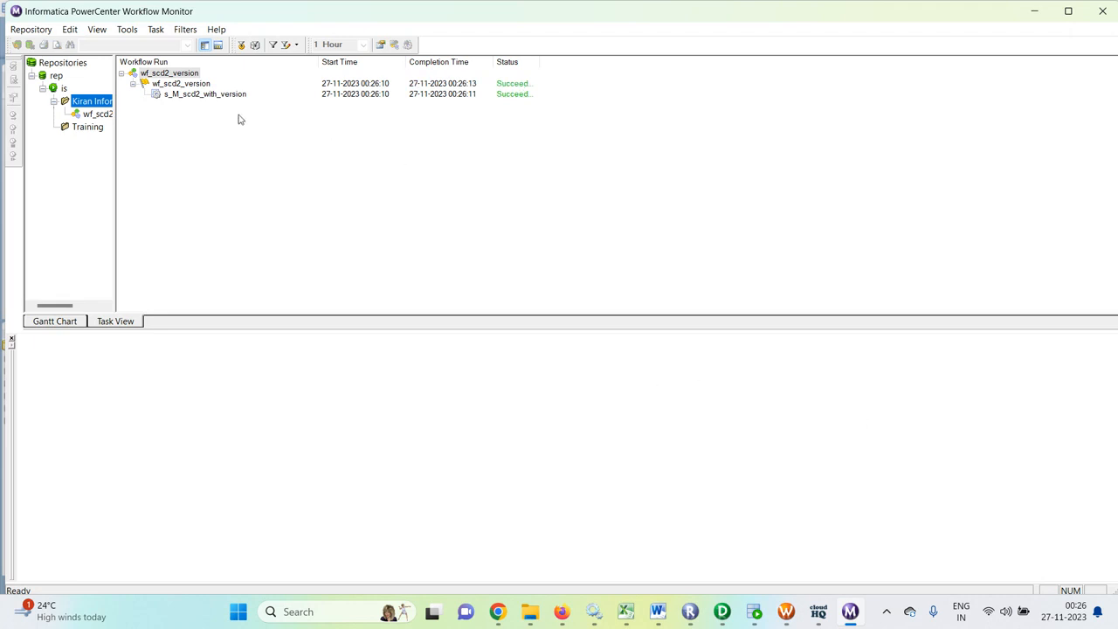
- Examine the task details and source/target statistics of the s_M_scd2_with_version run
{"action": "left_click", "coordinate": [199, 94]}
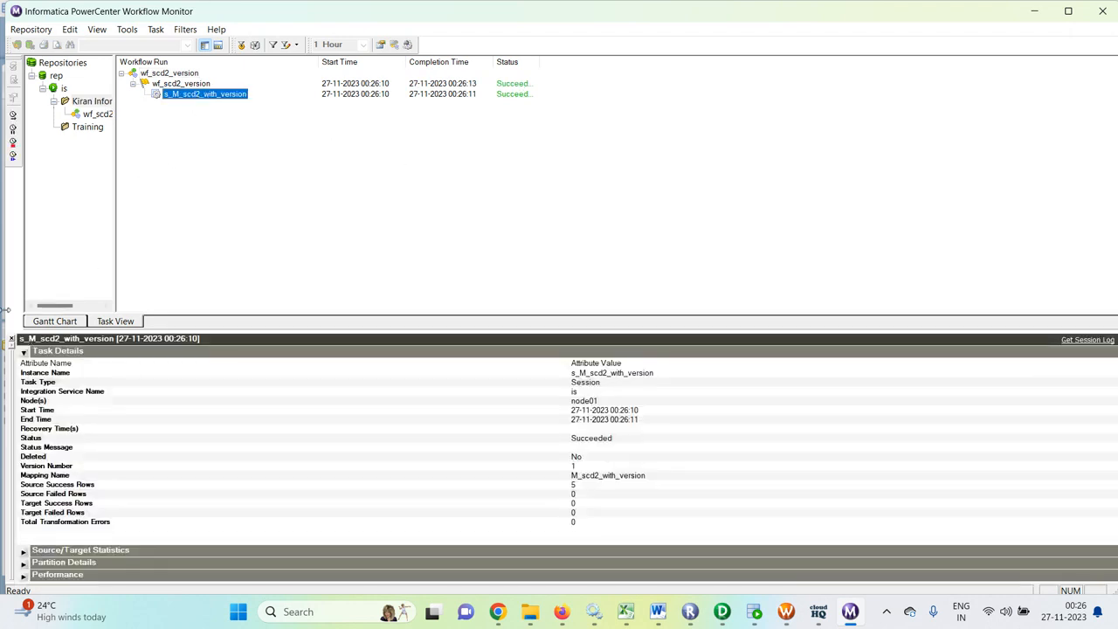
{"action": "left_click", "coordinate": [23, 351]}
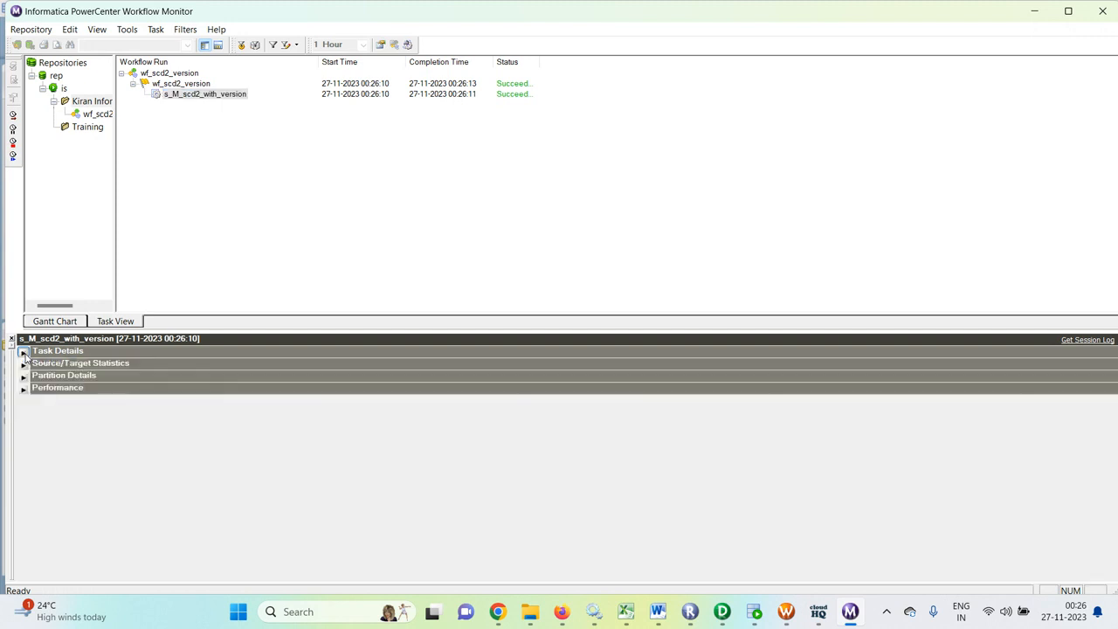
{"action": "left_click", "coordinate": [24, 365]}
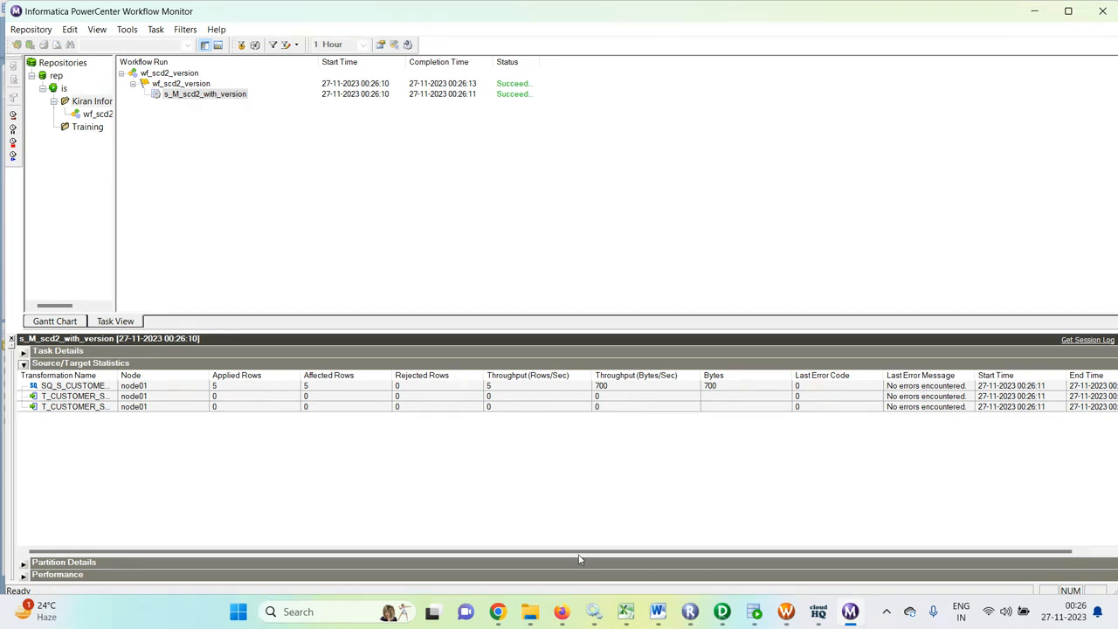
- In SQL Developer, query all rows of t_customer_scd_version and truncate the table
{"action": "left_click", "coordinate": [755, 611]}
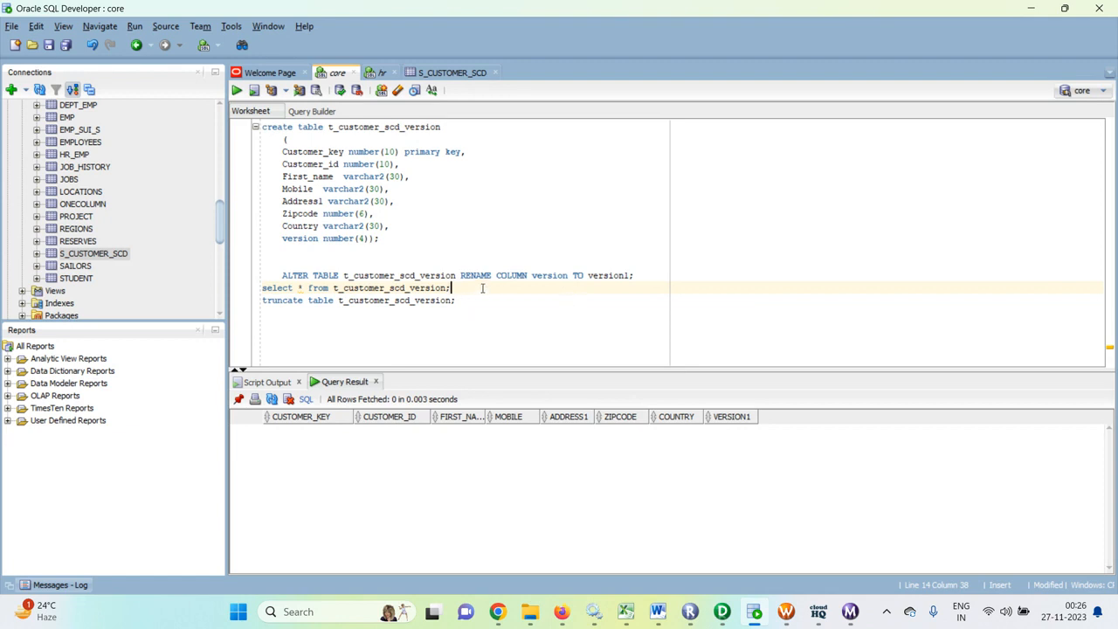
{"action": "key", "text": "ctrl+Return"}
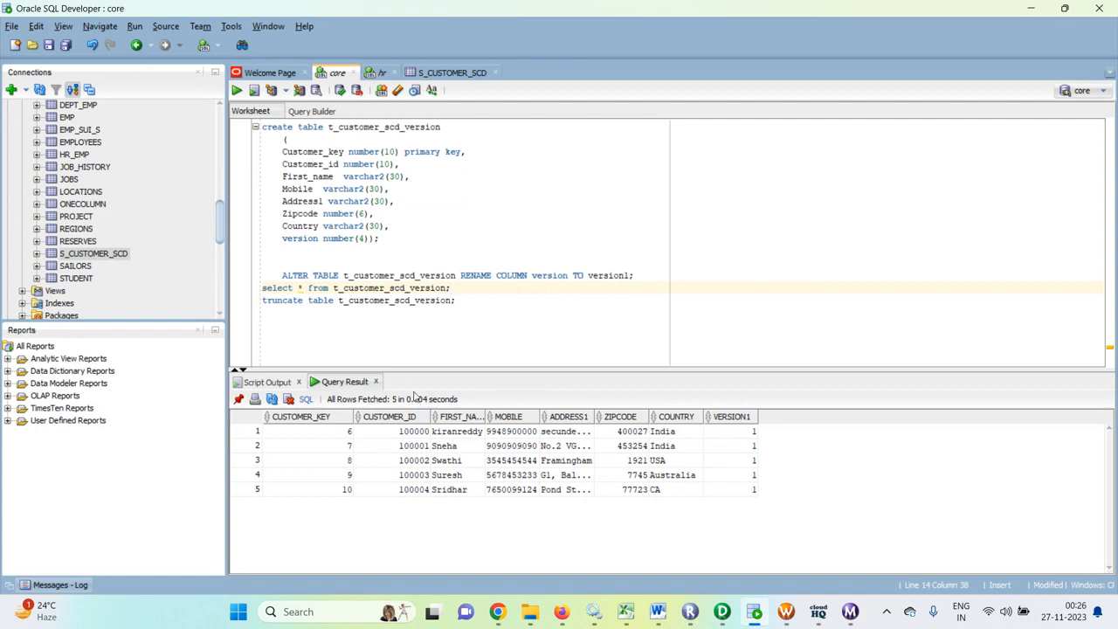
{"action": "left_click", "coordinate": [464, 298]}
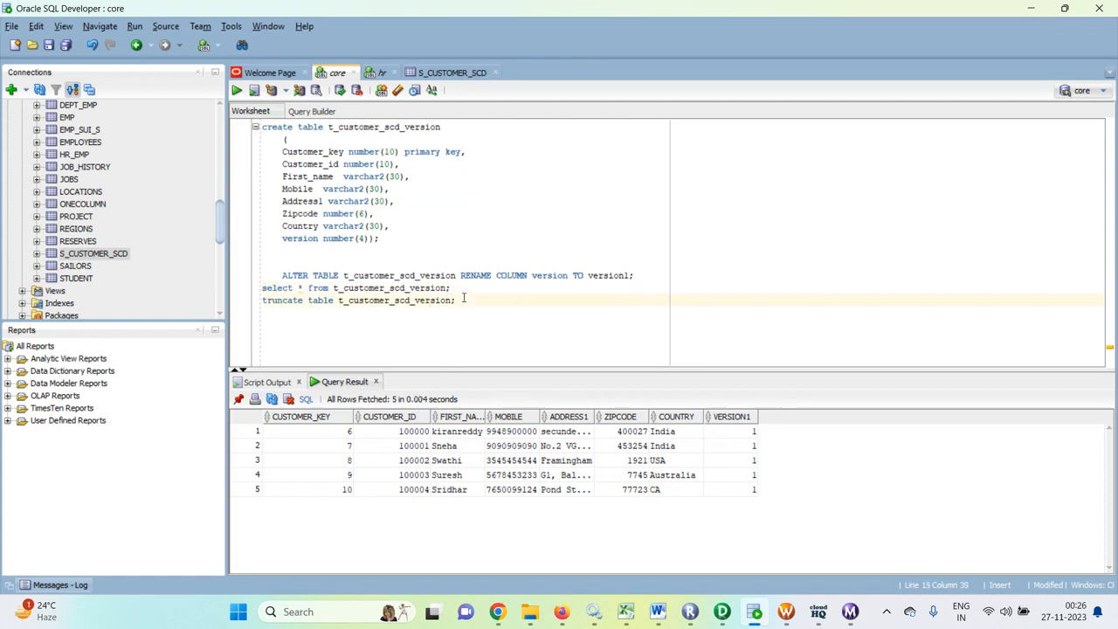
{"action": "key", "text": "ctrl+Return"}
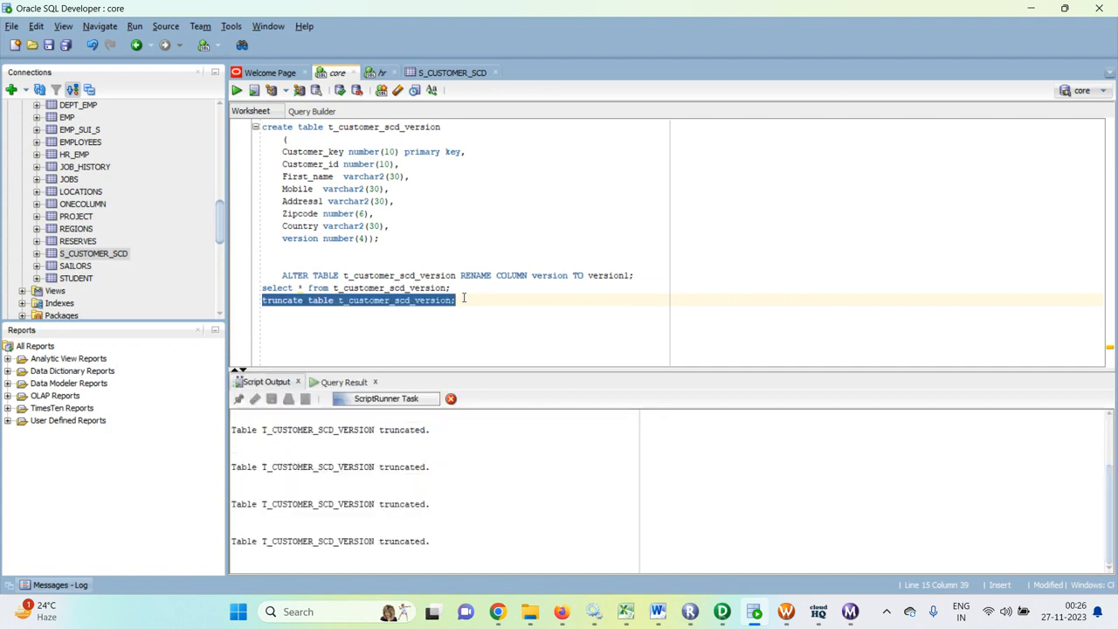
- Switch to PowerCenter Designer and delete the SEQTRANS sequence generator from mapping M_scd2_with_version
{"action": "left_click", "coordinate": [722, 612]}
{"action": "left_click", "coordinate": [626, 144]}
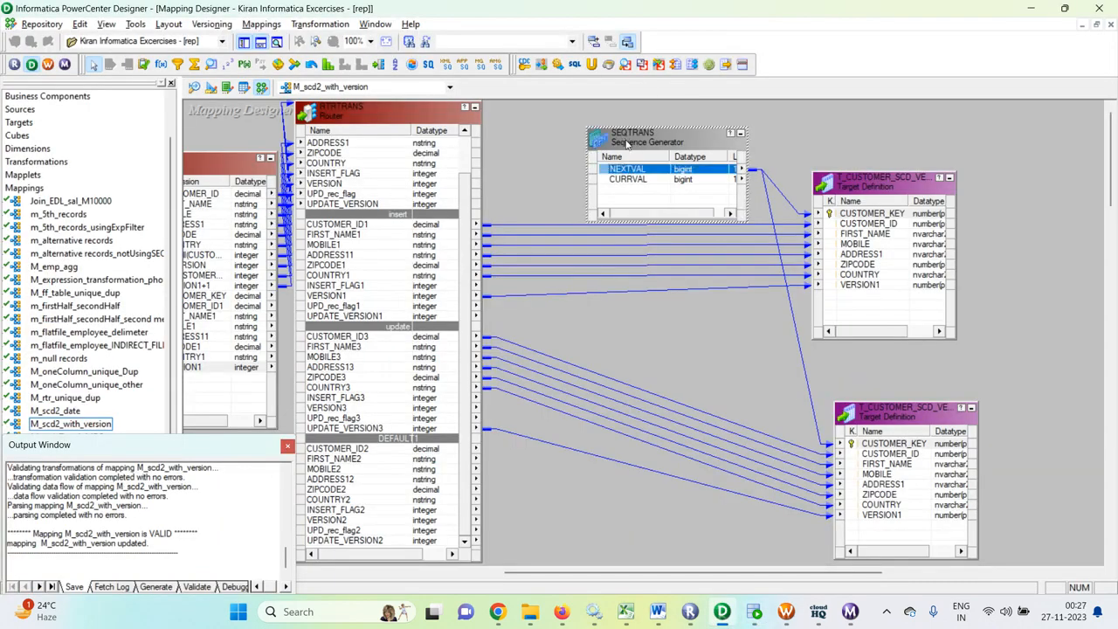
{"action": "key", "text": "Delete"}
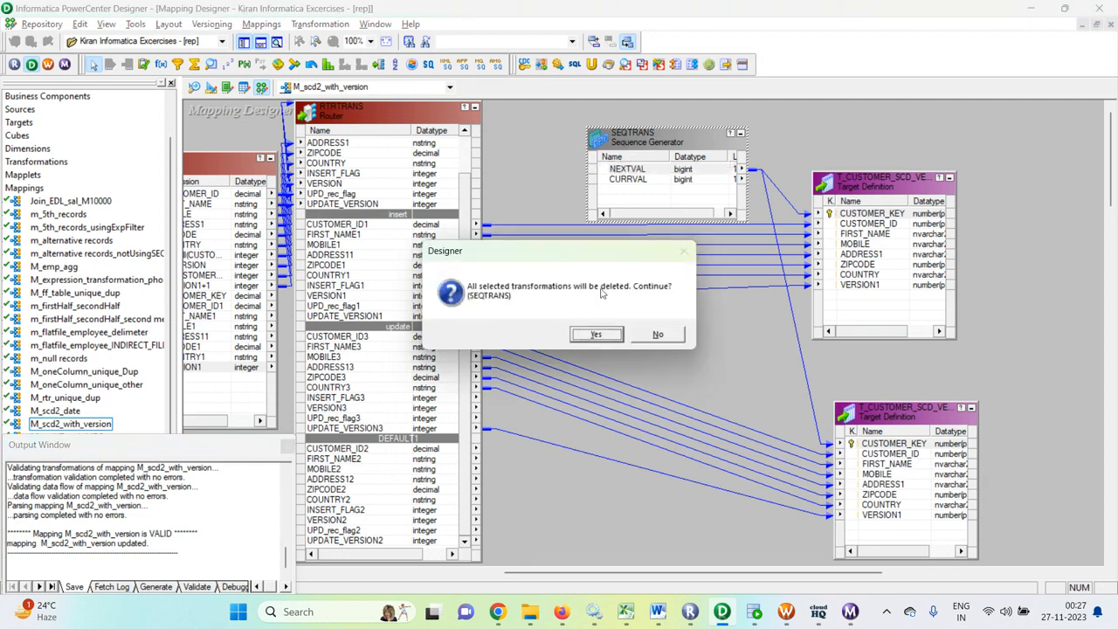
{"action": "left_click", "coordinate": [582, 335]}
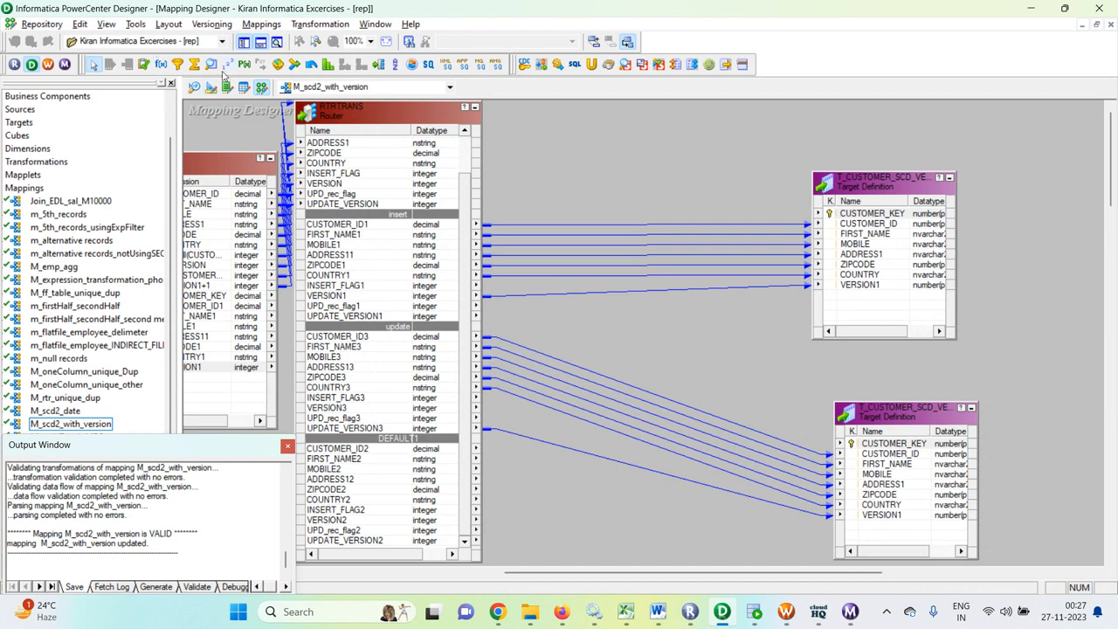
- Add a new Sequence Generator beside the router and link its NEXTVAL port to CUSTOMER_KEY in both target definitions
{"action": "left_click", "coordinate": [227, 67]}
{"action": "left_click_drag", "start_coordinate": [599, 116], "coordinate": [685, 235]}
{"action": "left_click", "coordinate": [646, 162]}
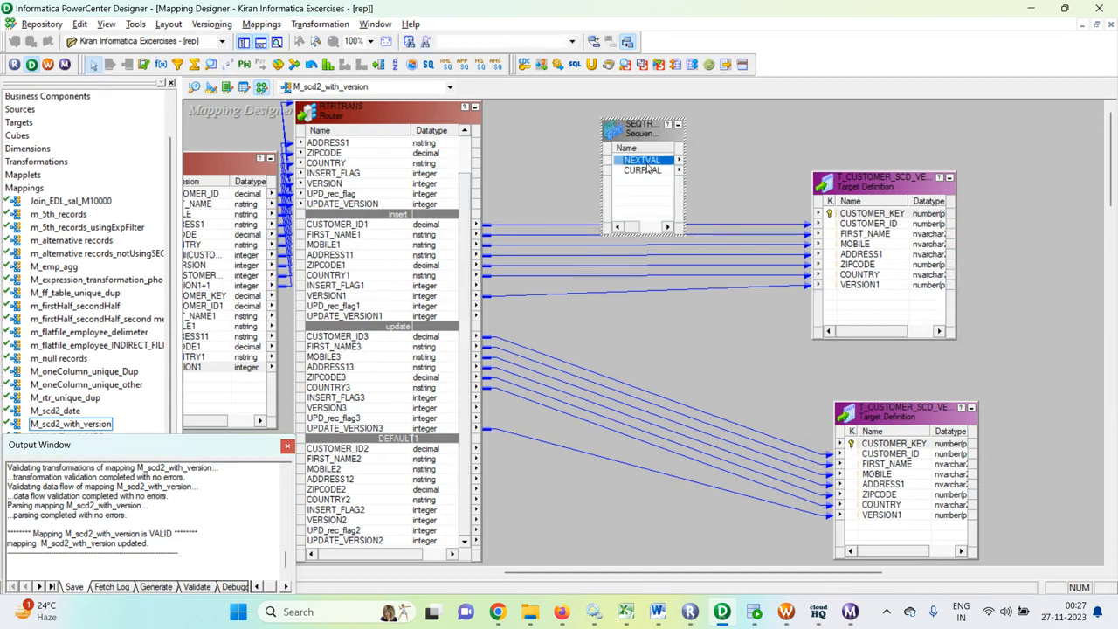
{"action": "left_click_drag", "start_coordinate": [653, 164], "coordinate": [846, 215]}
{"action": "left_click_drag", "start_coordinate": [644, 162], "coordinate": [851, 444]}
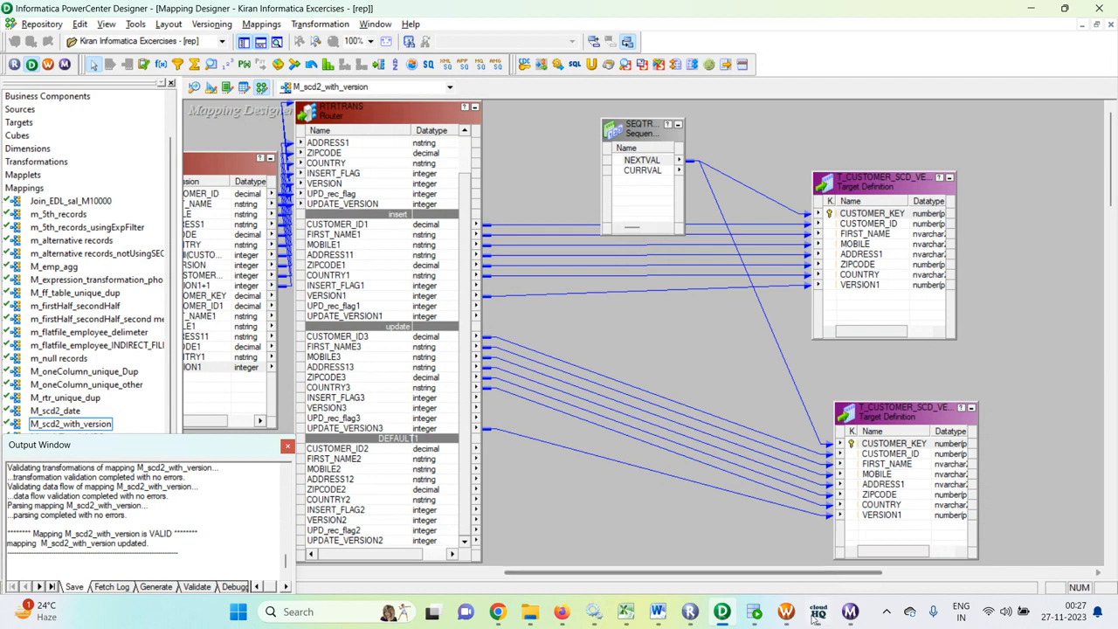
- Switch to Workflow Manager and refresh the mapping of session s_M_scd2_with_version
{"action": "left_click", "coordinate": [786, 611]}
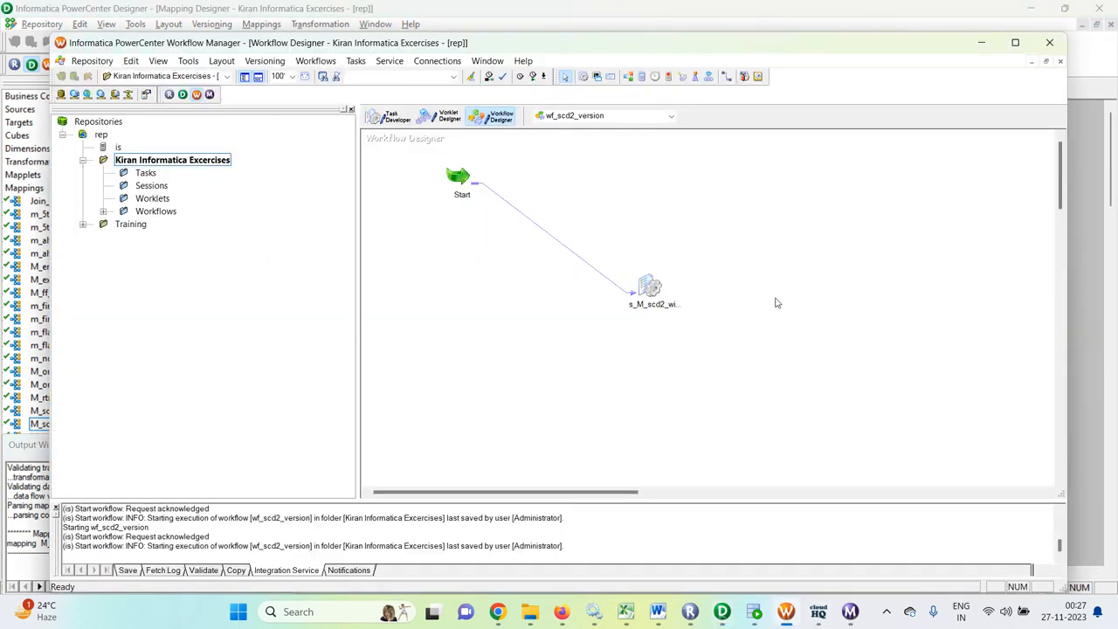
{"action": "key", "text": "ctrl+s"}
{"action": "left_click", "coordinate": [673, 370]}
{"action": "right_click", "coordinate": [657, 297]}
{"action": "left_click", "coordinate": [709, 420]}
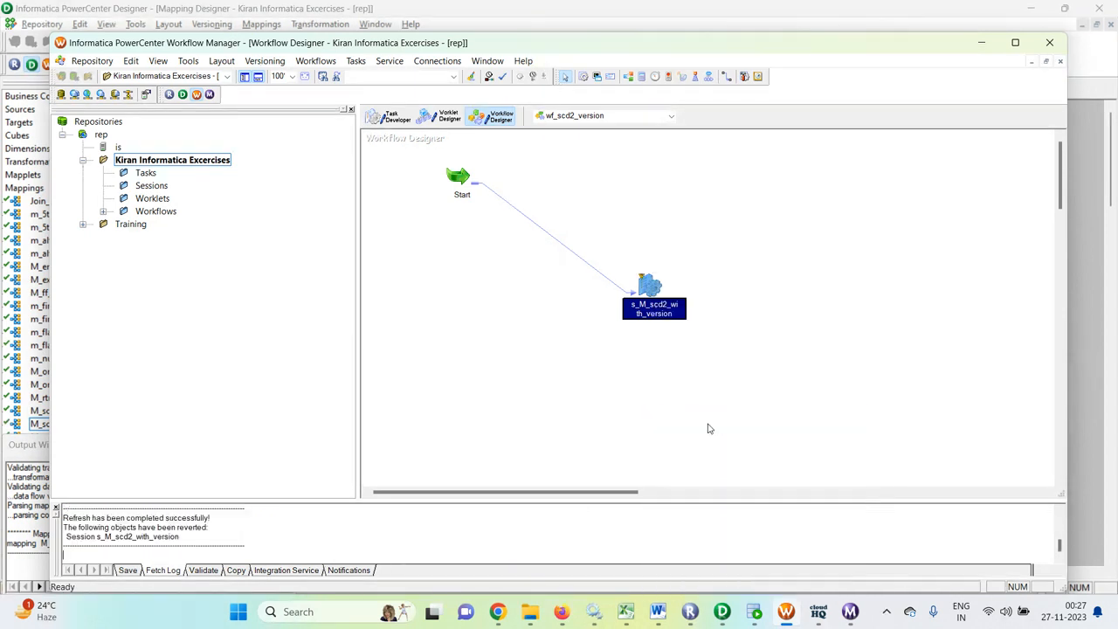
- Save the workflow wf_scd2_version and start it twice from Workflow Manager
{"action": "key", "text": "ctrl+s"}
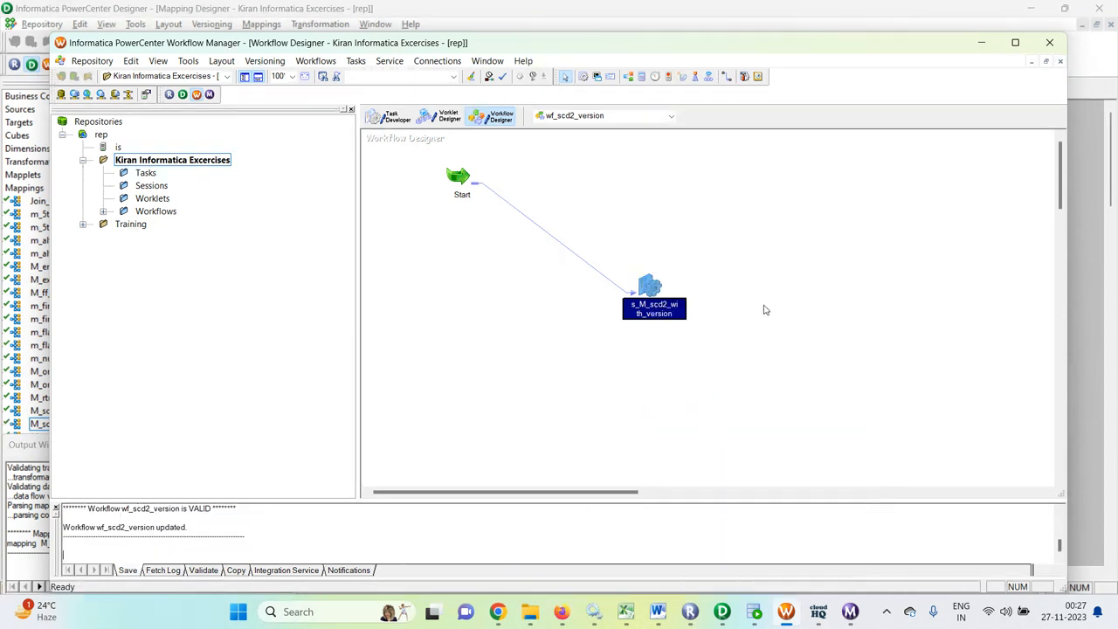
{"action": "left_click", "coordinate": [845, 612]}
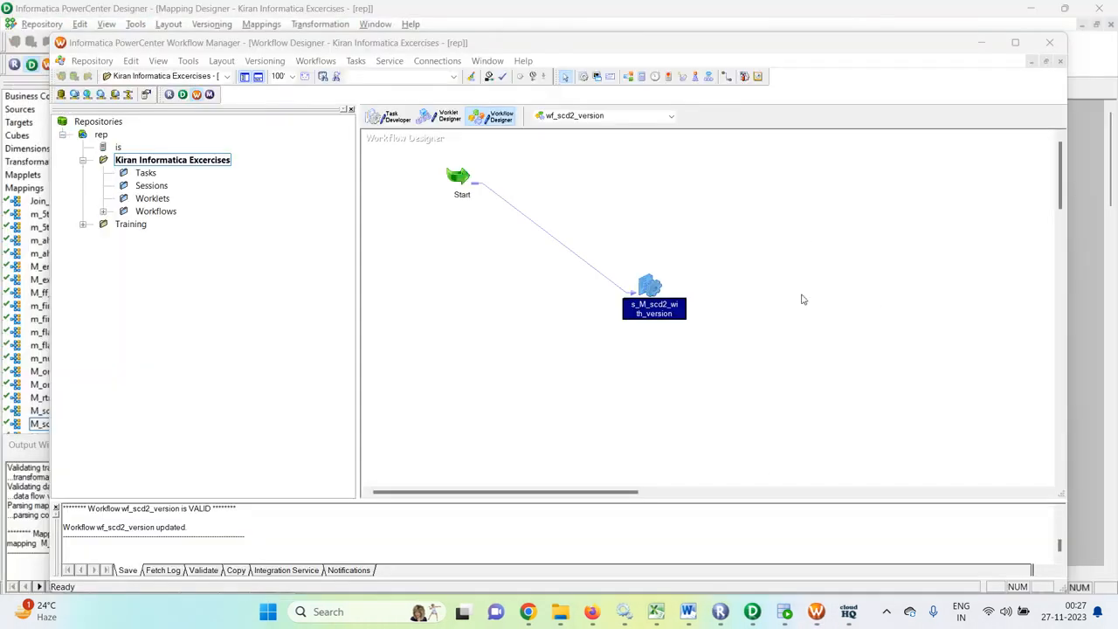
{"action": "left_click", "coordinate": [779, 253]}
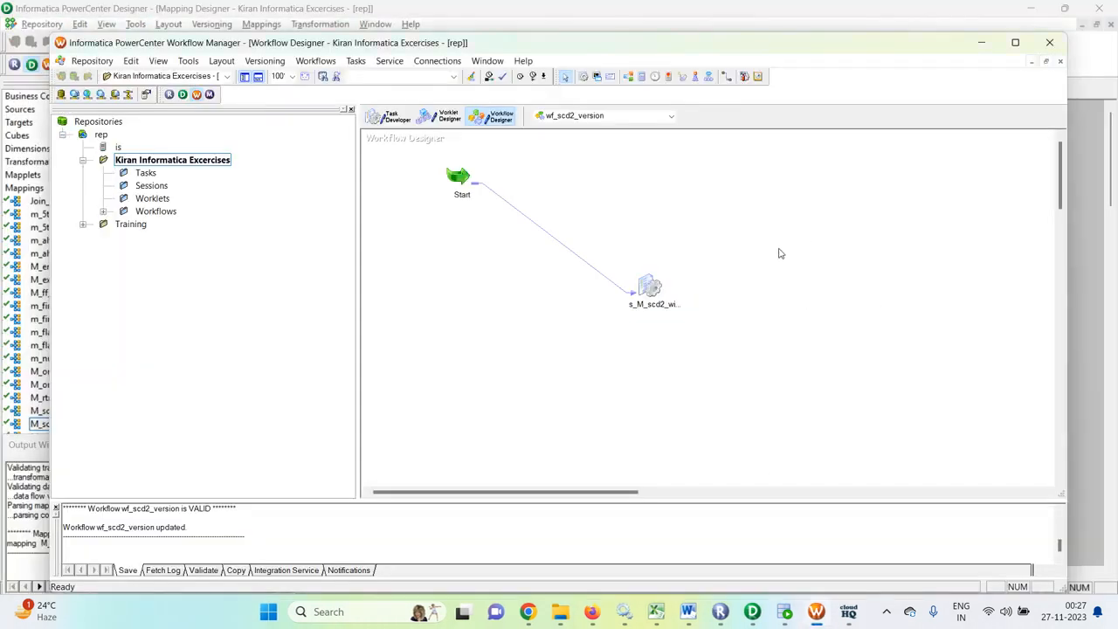
{"action": "right_click", "coordinate": [778, 252]}
{"action": "left_click", "coordinate": [840, 413]}
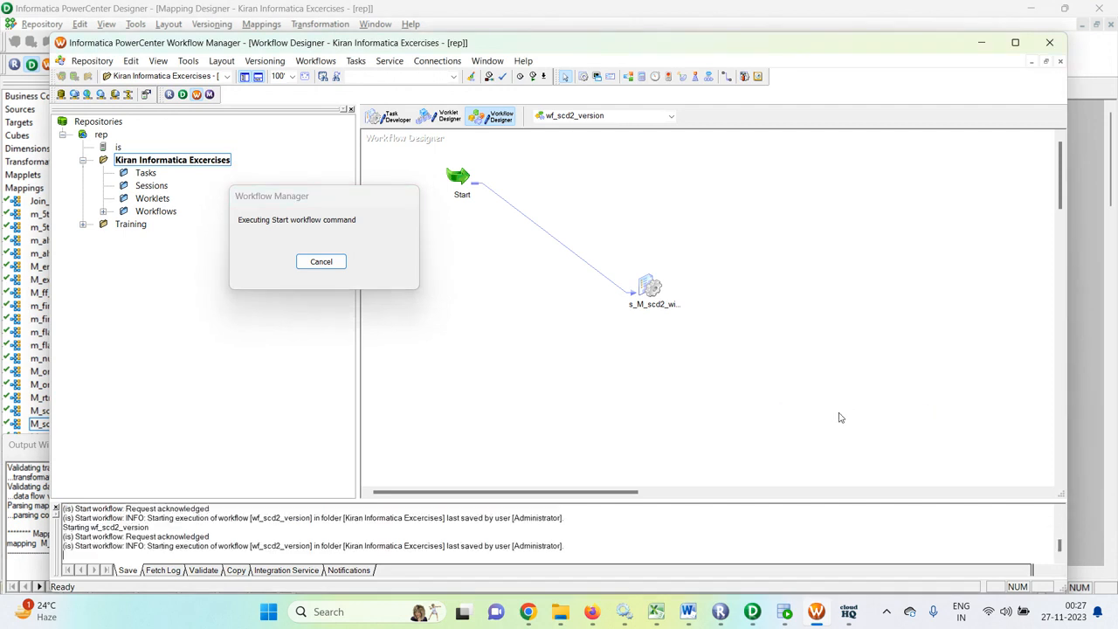
{"action": "right_click", "coordinate": [828, 372]}
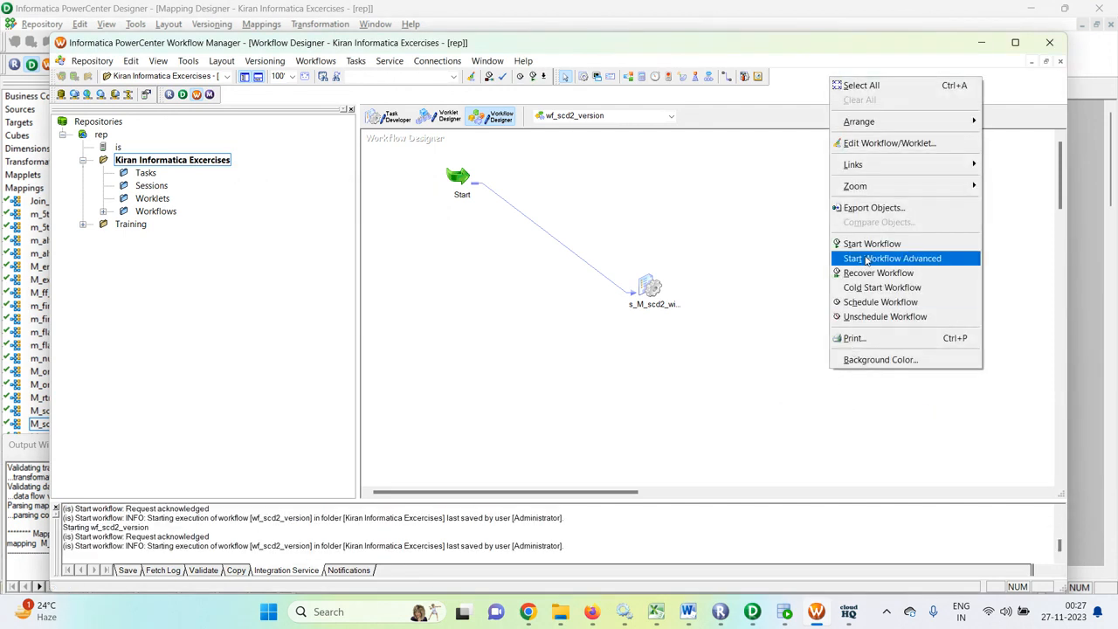
{"action": "left_click", "coordinate": [867, 243]}
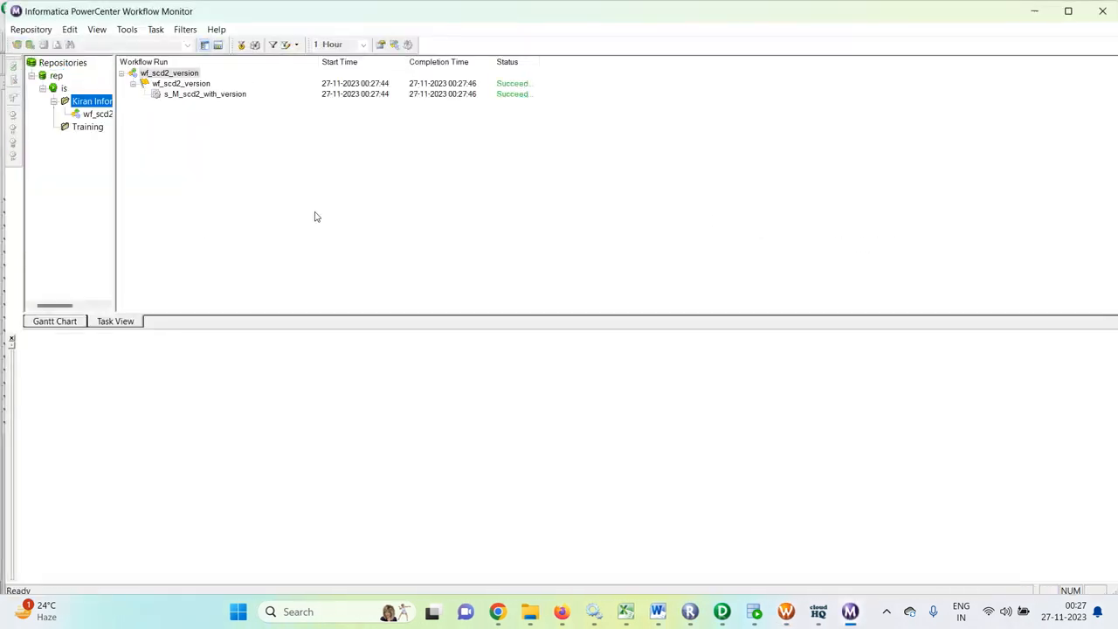
- In Workflow Monitor, check the source/target statistics of the latest s_M_scd2_with_version session run
{"action": "left_click", "coordinate": [207, 96]}
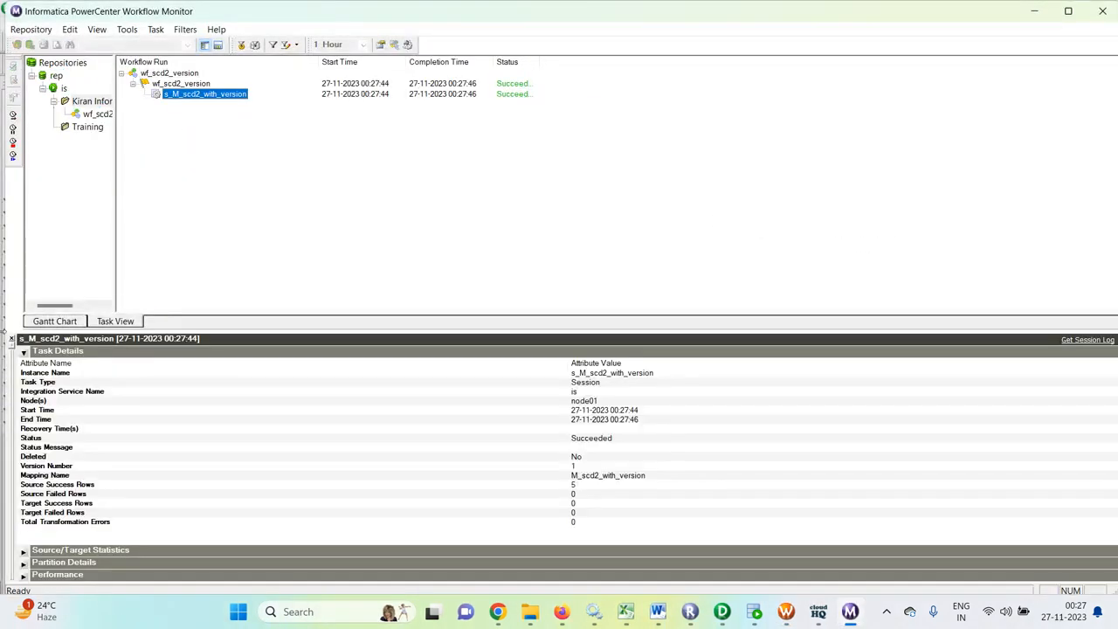
{"action": "left_click", "coordinate": [23, 350]}
{"action": "left_click", "coordinate": [38, 363]}
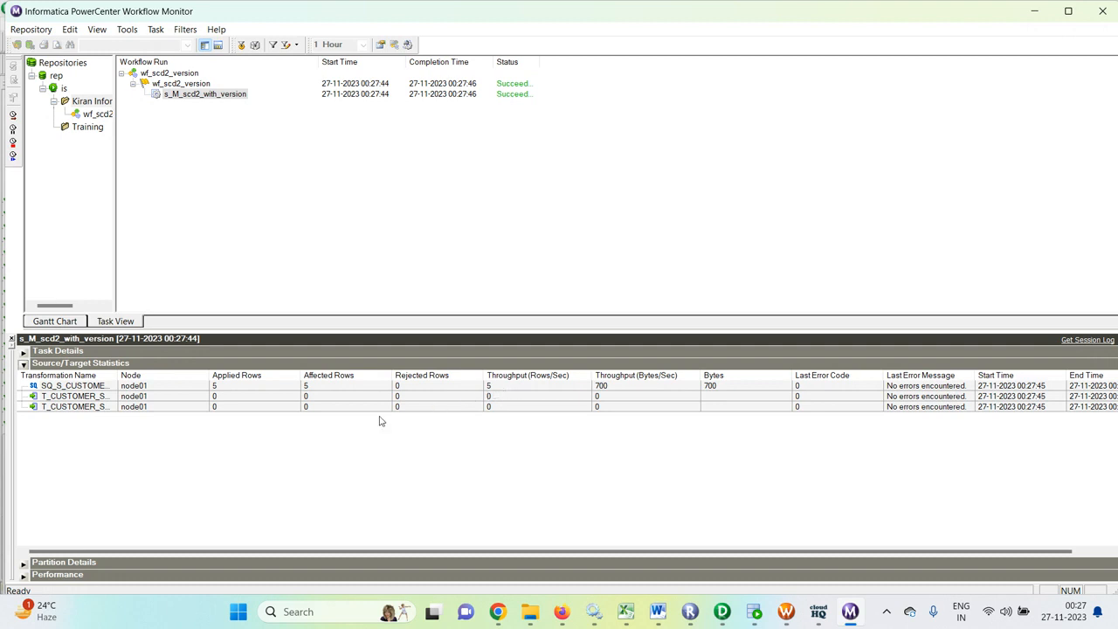
- Switch to SQL Developer and query all rows of t_customer_scd_version to check the initial load
{"action": "left_click", "coordinate": [754, 613]}
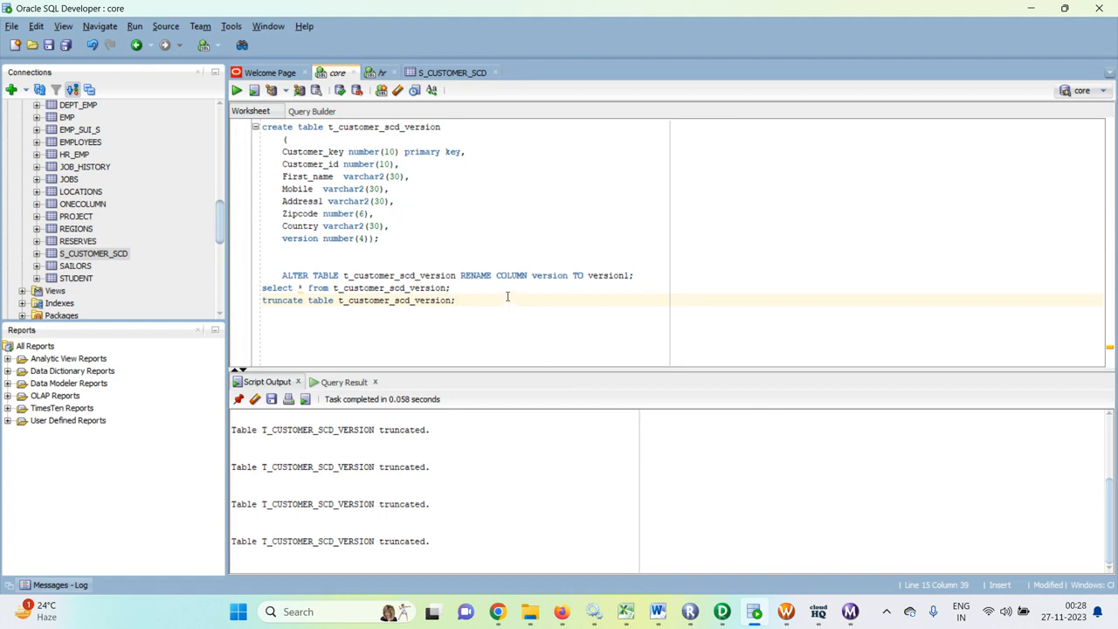
{"action": "left_click", "coordinate": [478, 288]}
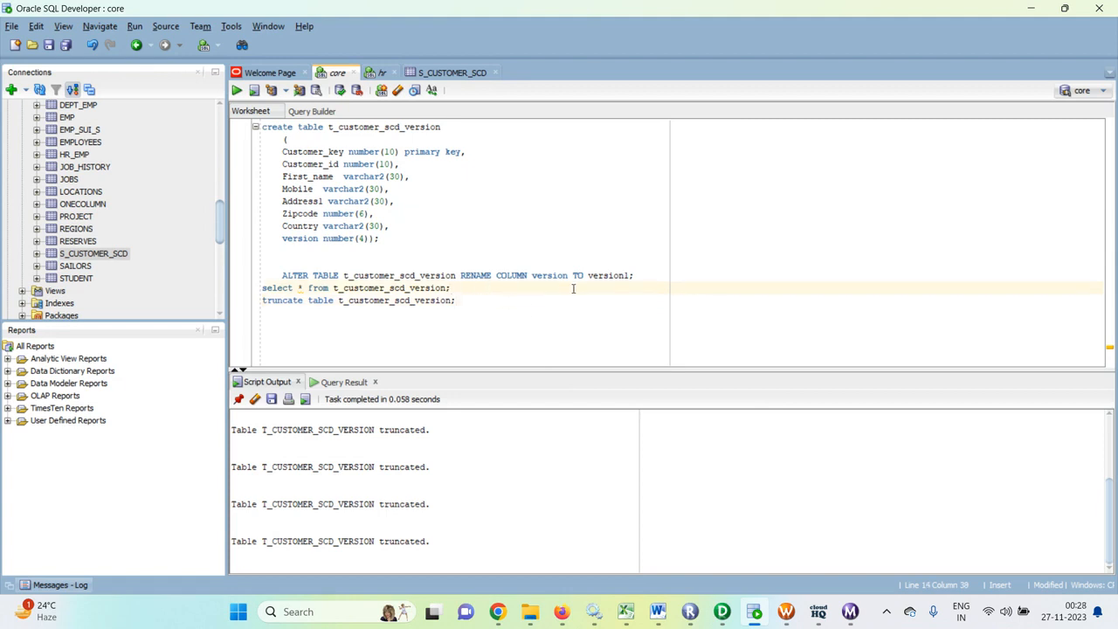
{"action": "key", "text": "ctrl+Return"}
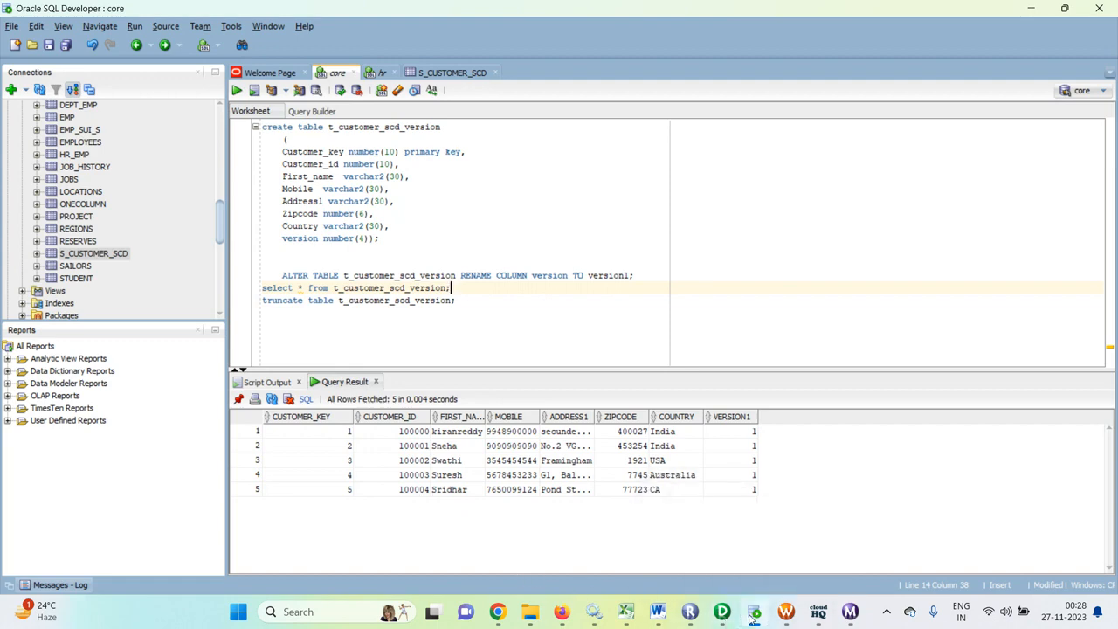
{"action": "left_click", "coordinate": [850, 611]}
{"action": "left_click", "coordinate": [754, 612]}
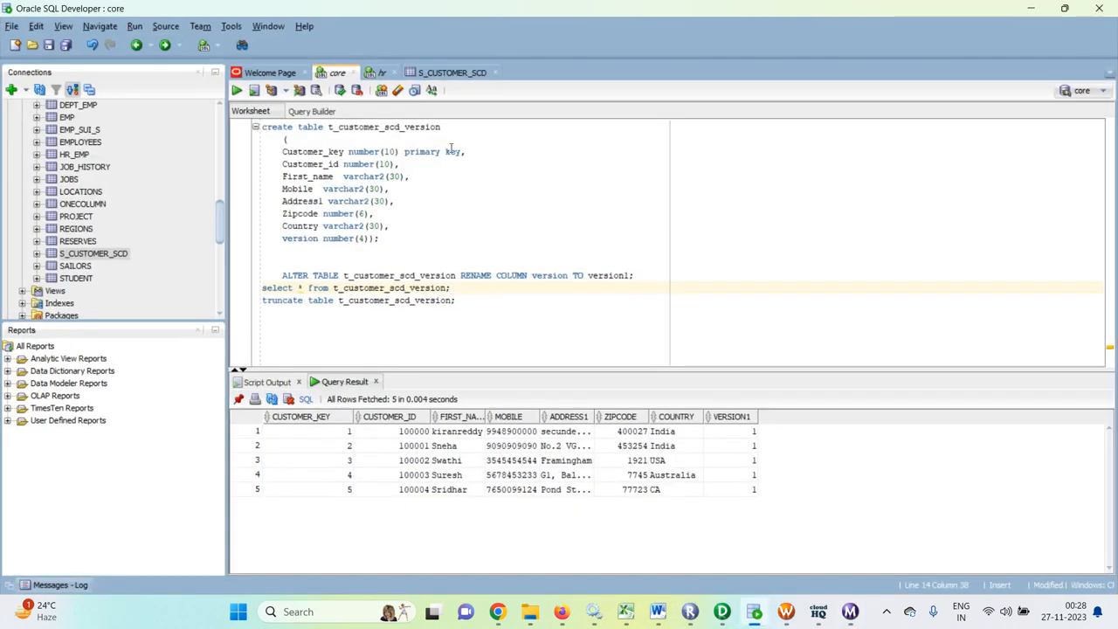
- In the S_CUSTOMER_SCD source table data, replace the MOBILE value of the first row with a new number and commit the change
{"action": "left_click", "coordinate": [448, 75]}
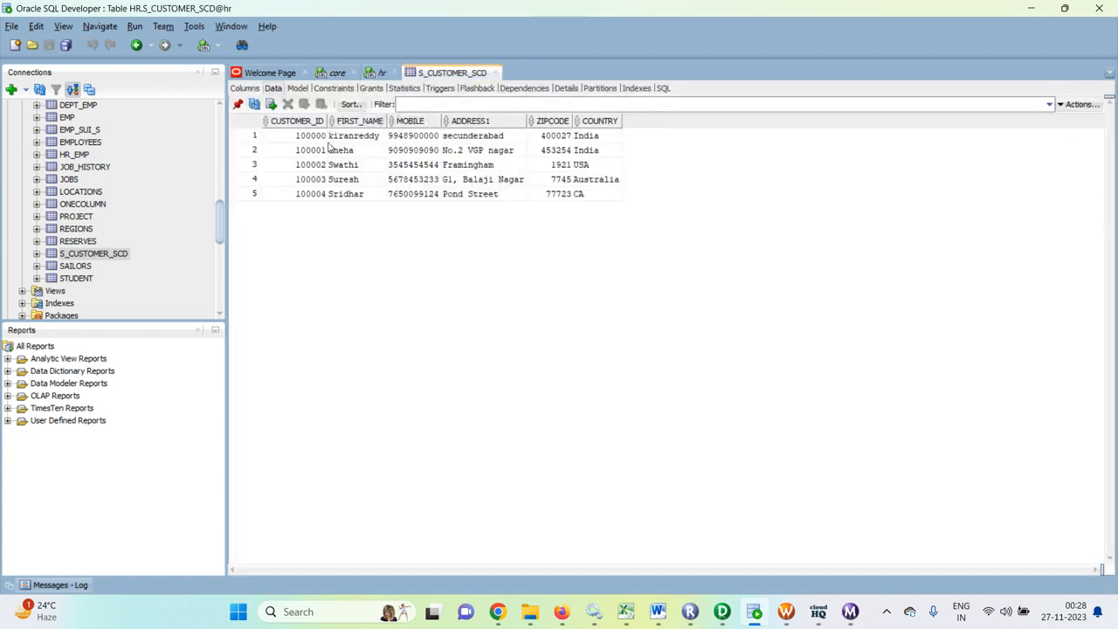
{"action": "left_click", "coordinate": [407, 139]}
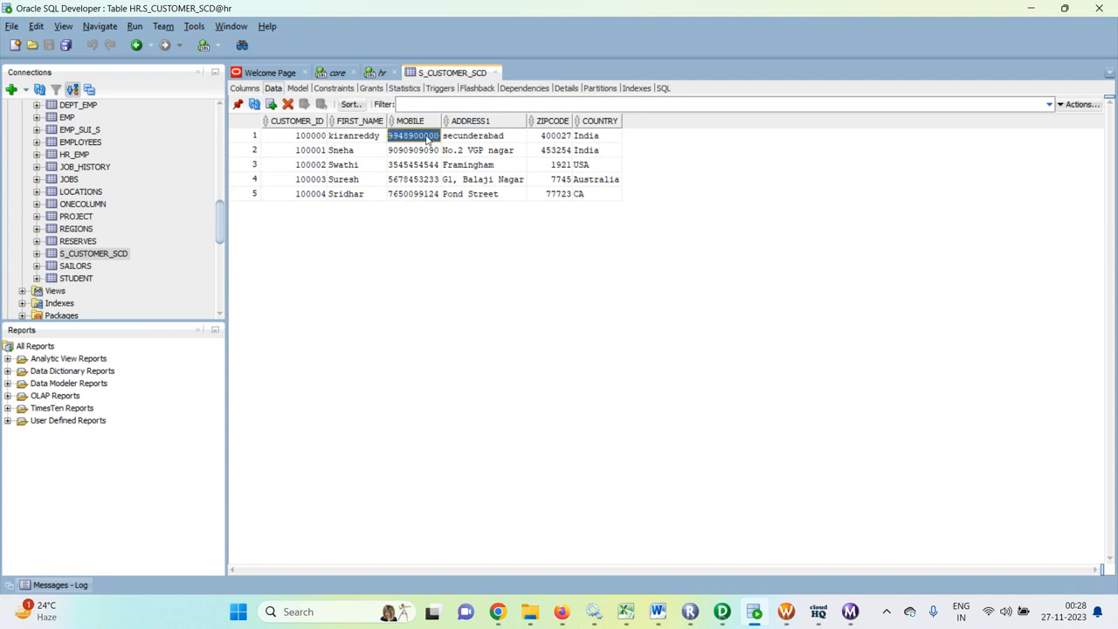
{"action": "double_click", "coordinate": [427, 137]}
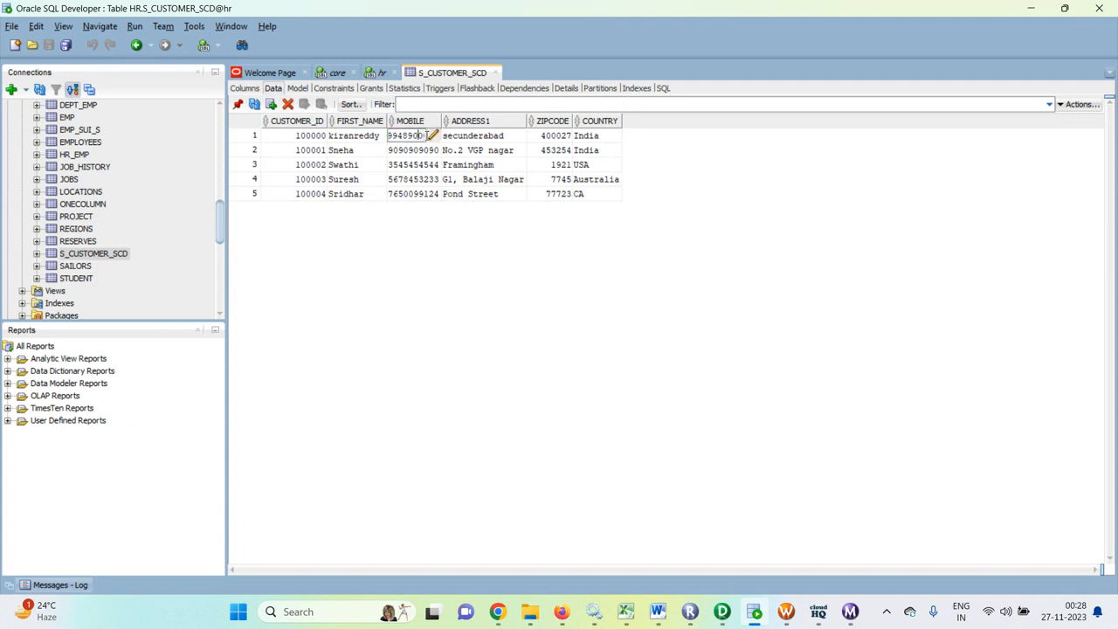
{"action": "key", "text": "BackSpace"}
{"action": "key", "text": "BackSpace"}
{"action": "key", "text": "BackSpace"}
{"action": "key", "text": "BackSpace"}
{"action": "key", "text": "BackSpace"}
{"action": "key", "text": "BackSpace"}
{"action": "key", "text": "BackSpace"}
{"action": "type", "text": "123456789"}
{"action": "left_click", "coordinate": [416, 247]}
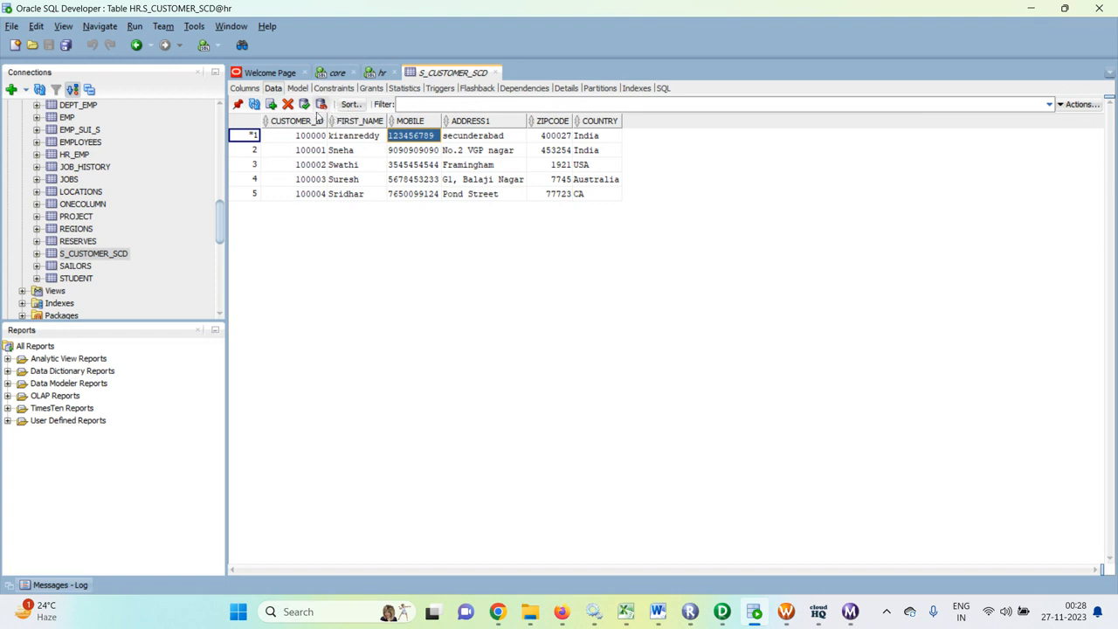
{"action": "left_click", "coordinate": [303, 104]}
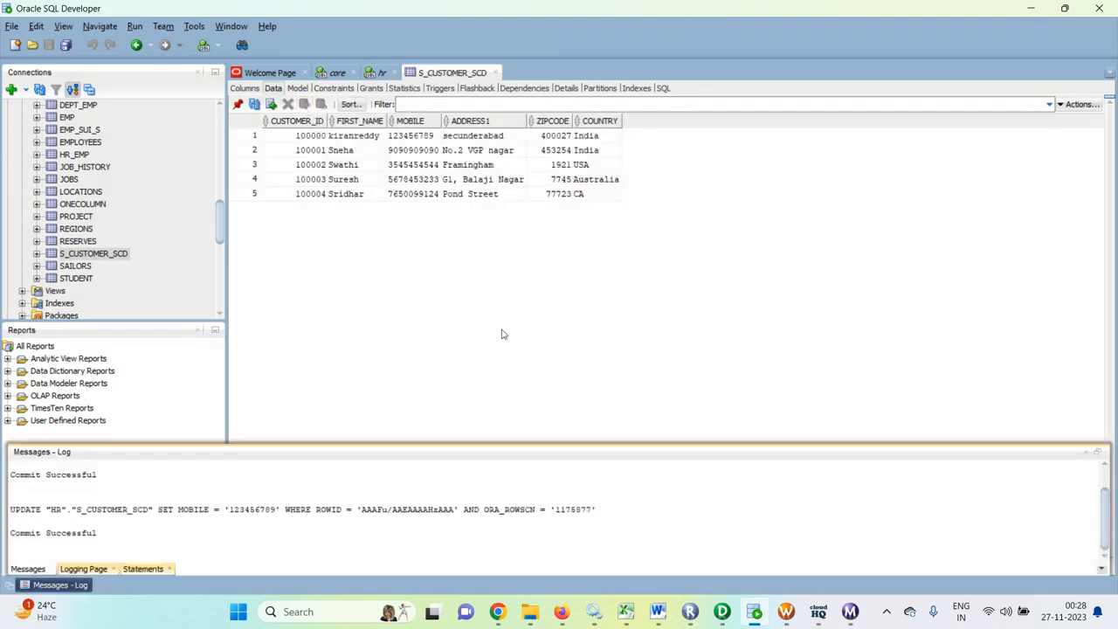
{"action": "left_click", "coordinate": [612, 354]}
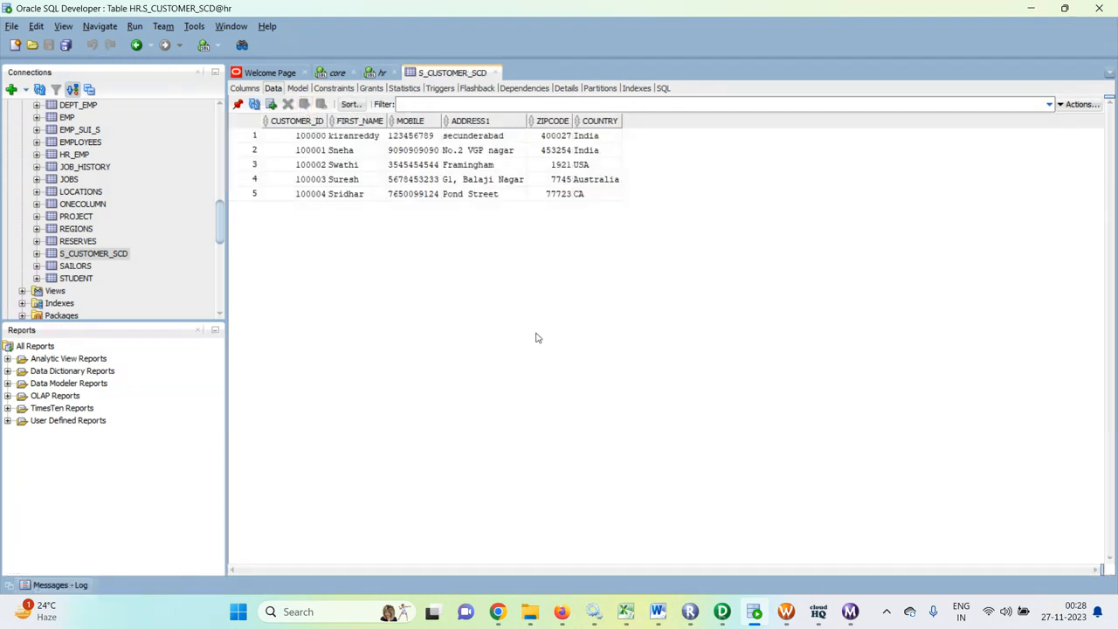
- Switch to Workflow Manager, start wf_scd2_version again, and check the run in Workflow Monitor
{"action": "left_click", "coordinate": [786, 612]}
{"action": "right_click", "coordinate": [759, 318]}
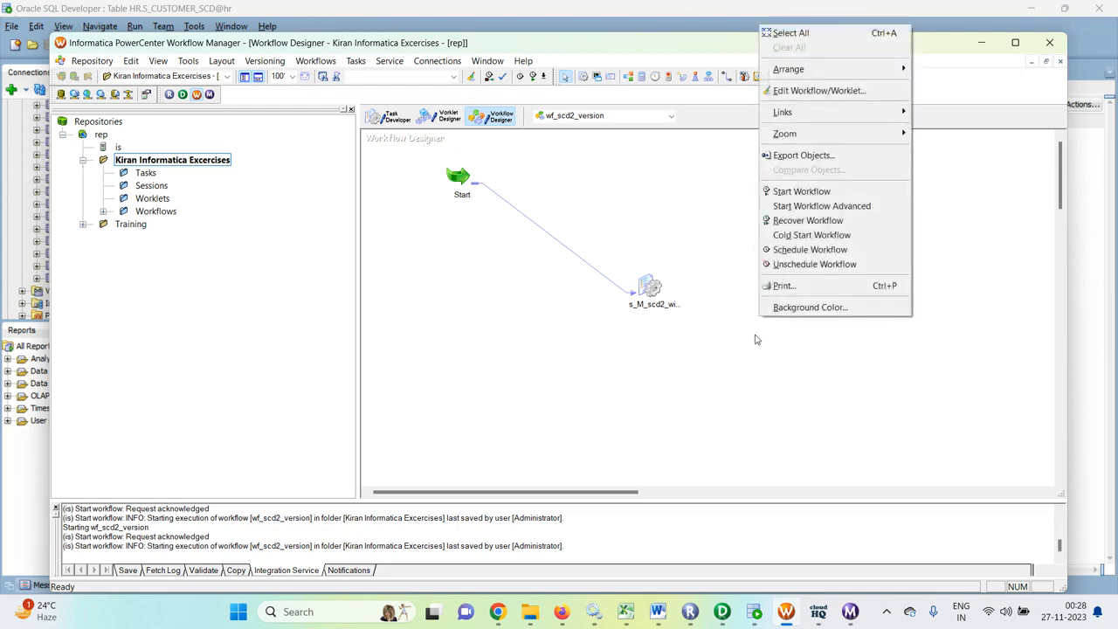
{"action": "left_click", "coordinate": [781, 192]}
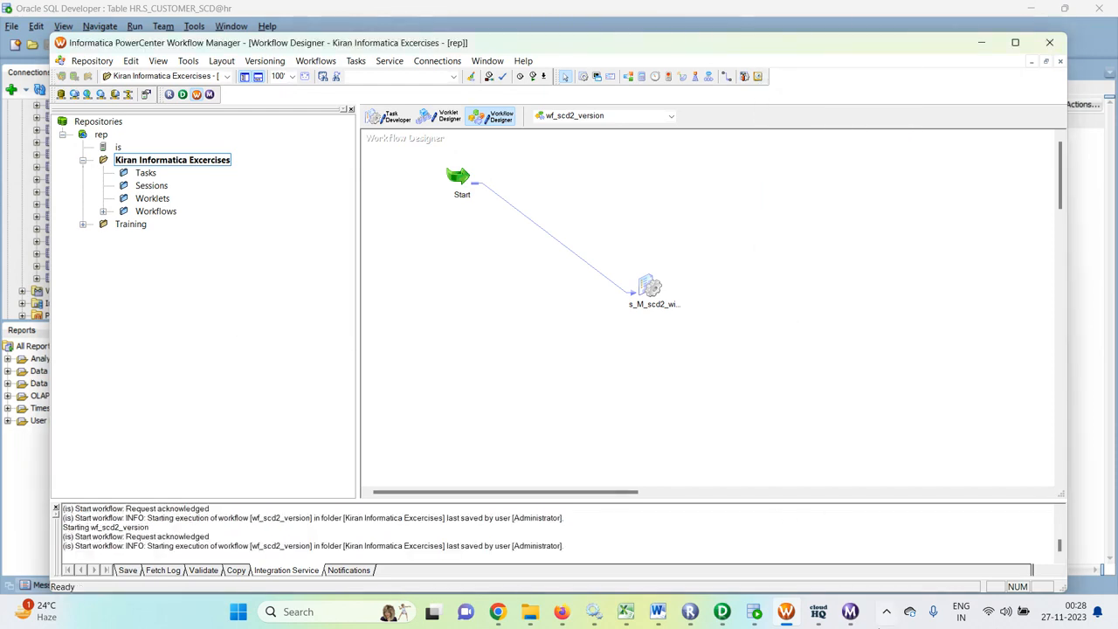
{"action": "left_click", "coordinate": [858, 616]}
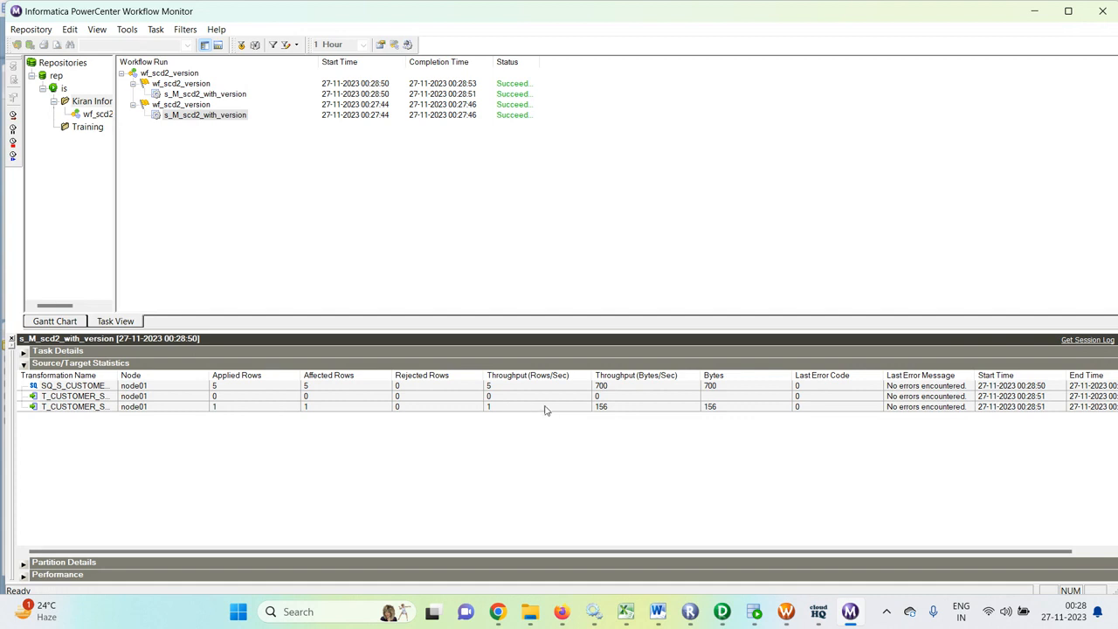
- Return to the core worksheet in SQL Developer and rerun the select on t_customer_scd_version
{"action": "left_click", "coordinate": [755, 613]}
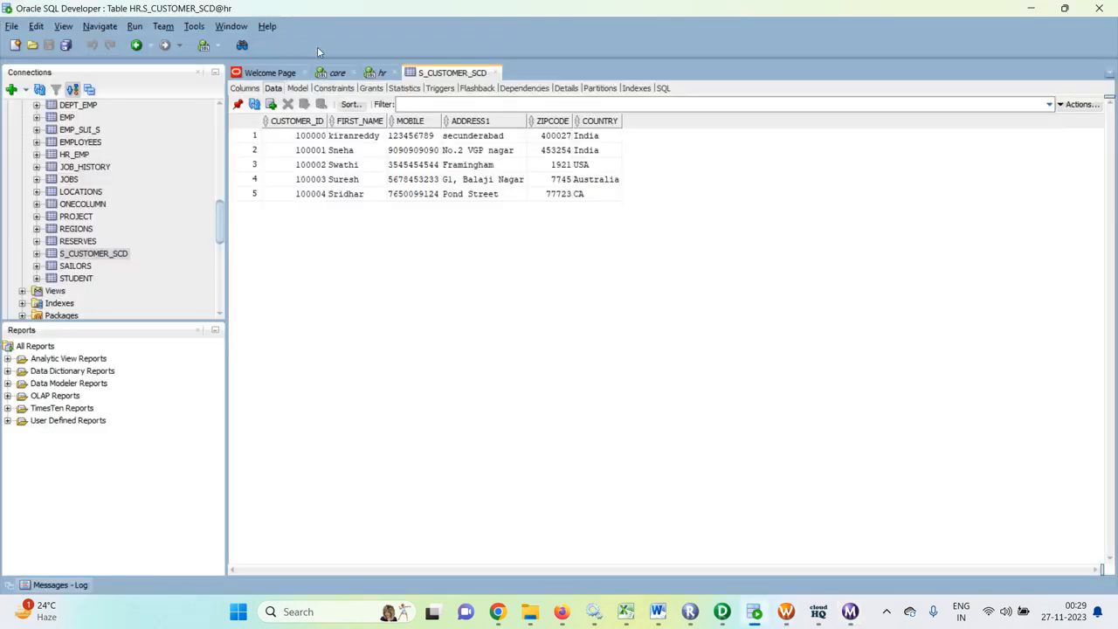
{"action": "left_click", "coordinate": [336, 72]}
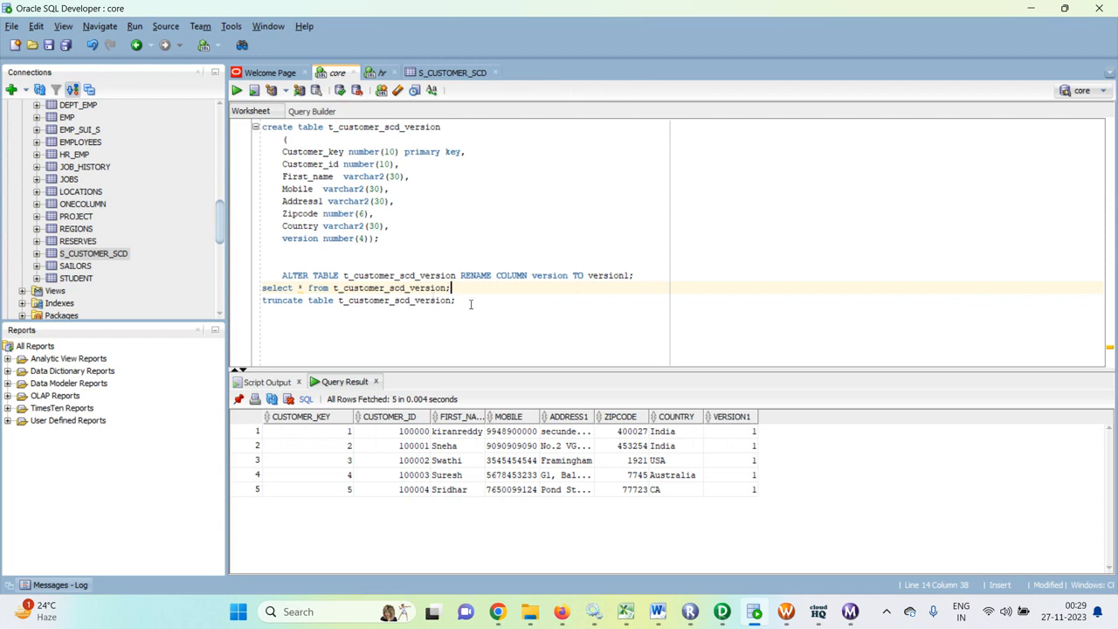
{"action": "key", "text": "ctrl+Return"}
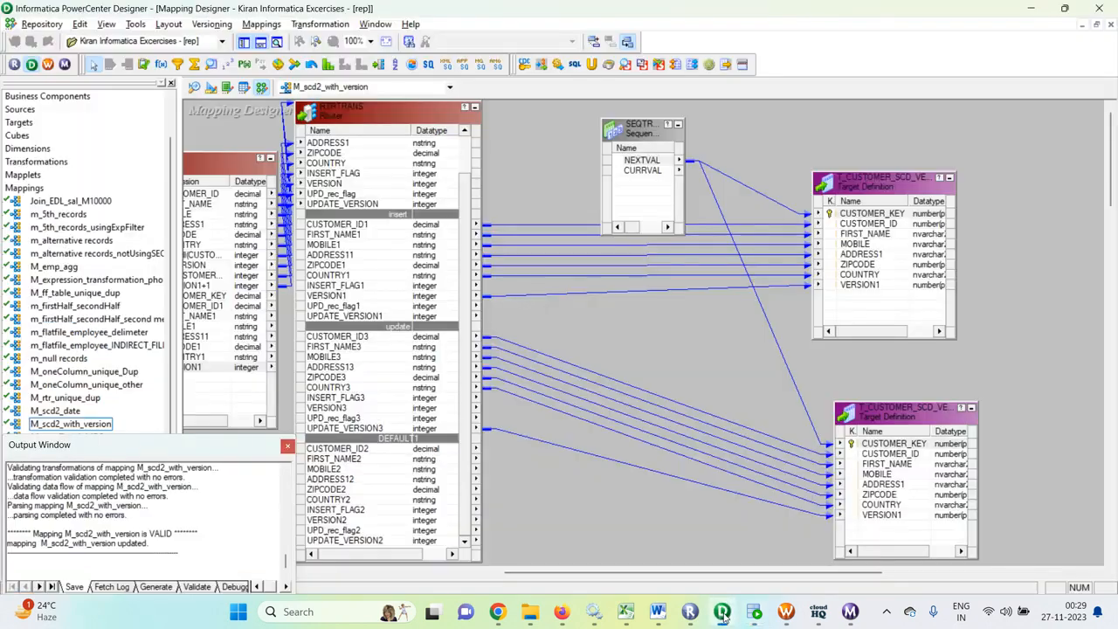
- Switch to PowerCenter Designer and examine the LKPTRANS lookup's condition and SQL override, comparing the override with the target table rows
{"action": "left_click", "coordinate": [722, 612]}
{"action": "left_click_drag", "start_coordinate": [661, 575], "coordinate": [523, 574]}
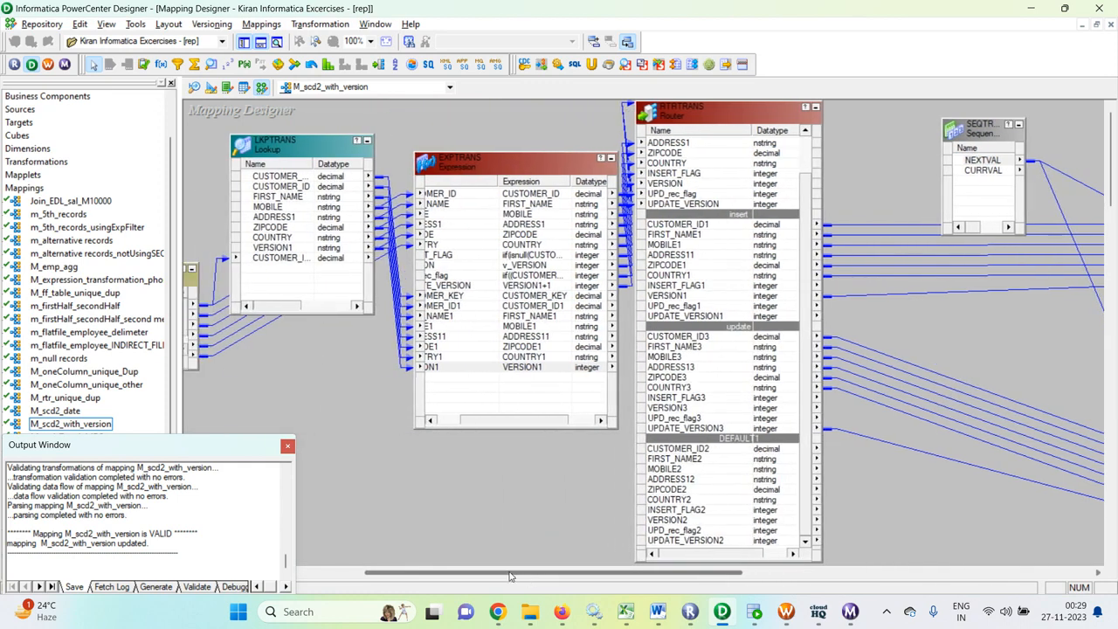
{"action": "double_click", "coordinate": [316, 138]}
{"action": "left_click", "coordinate": [563, 174]}
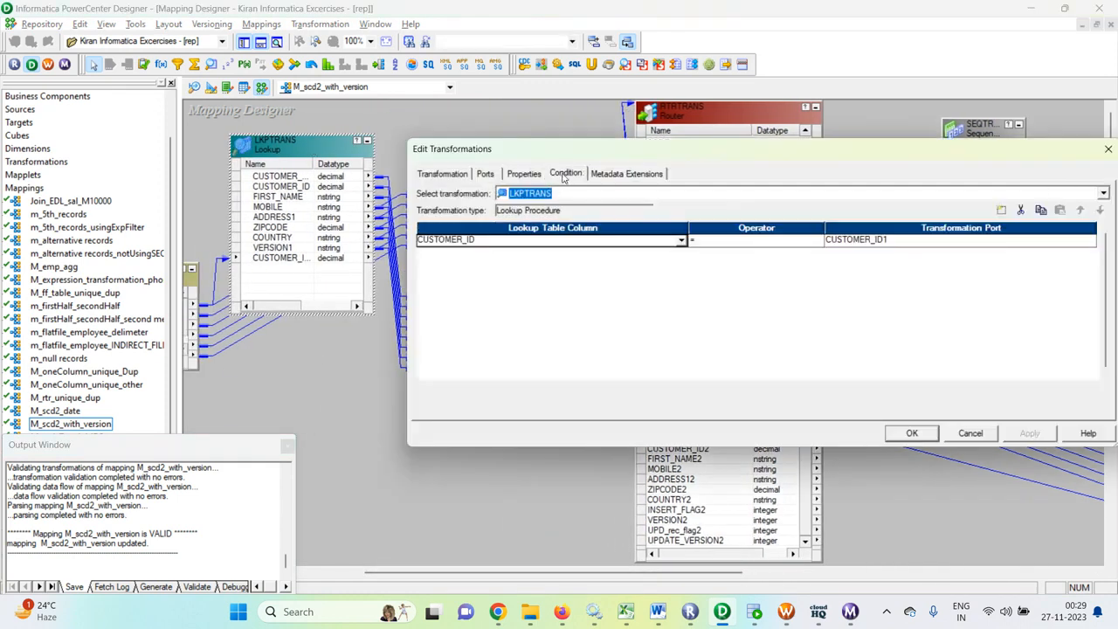
{"action": "left_click", "coordinate": [521, 174]}
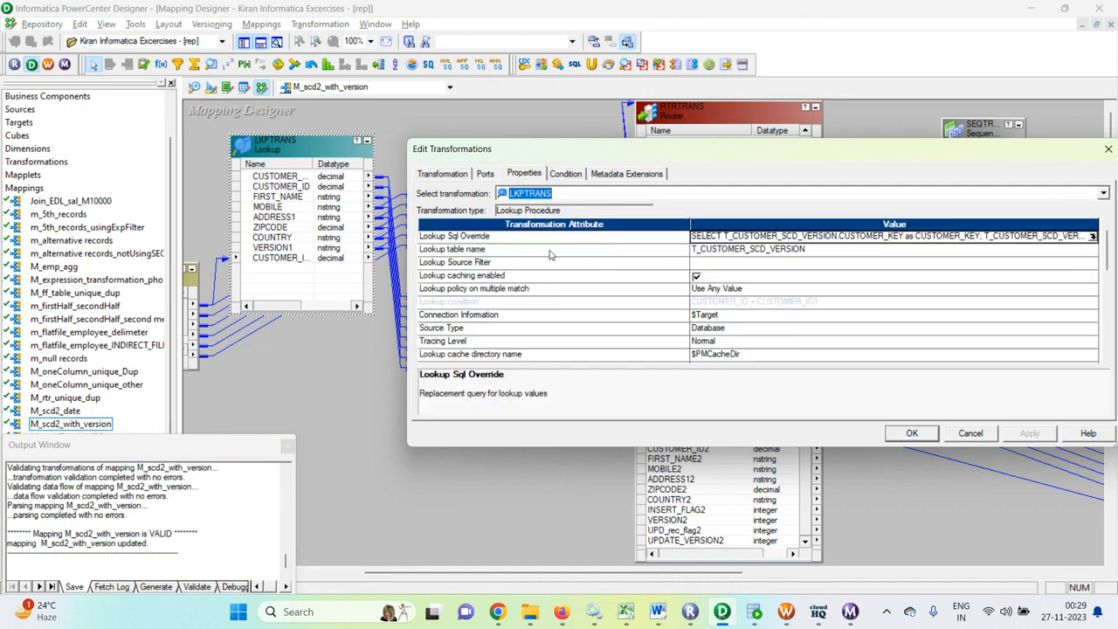
{"action": "left_click", "coordinate": [1091, 237]}
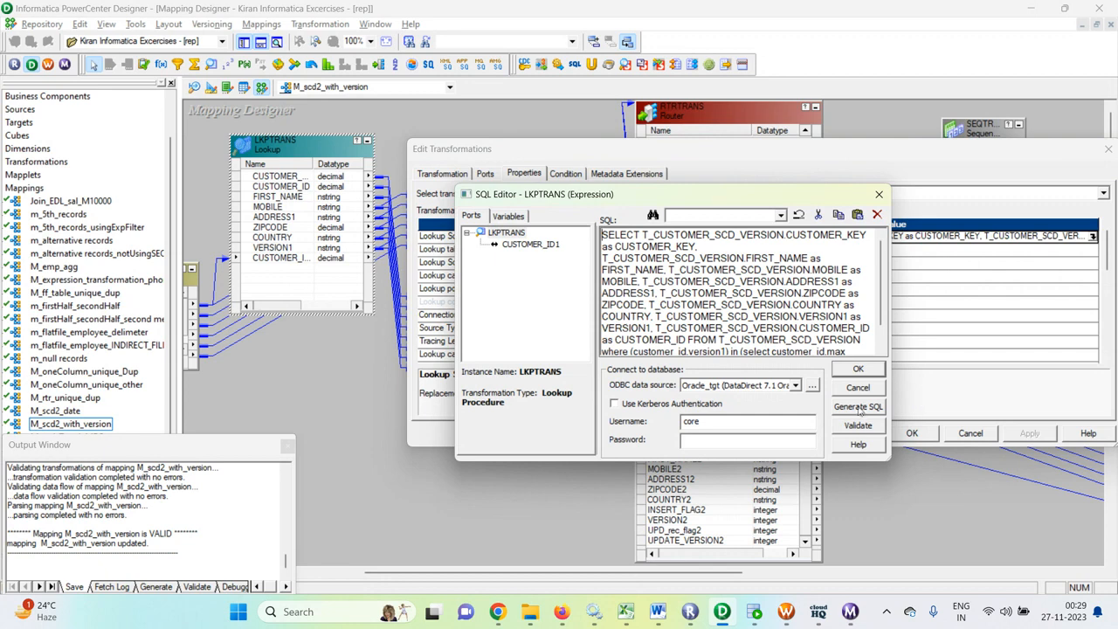
{"action": "scroll", "coordinate": [753, 259], "scroll_direction": "down", "scroll_amount": 1}
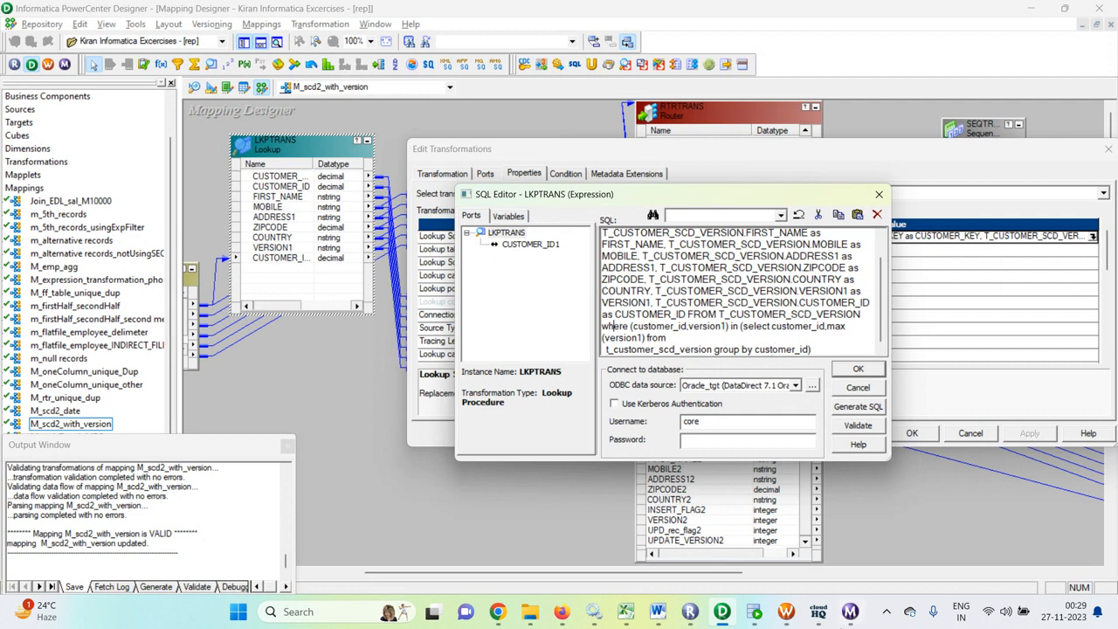
{"action": "left_click", "coordinate": [767, 614]}
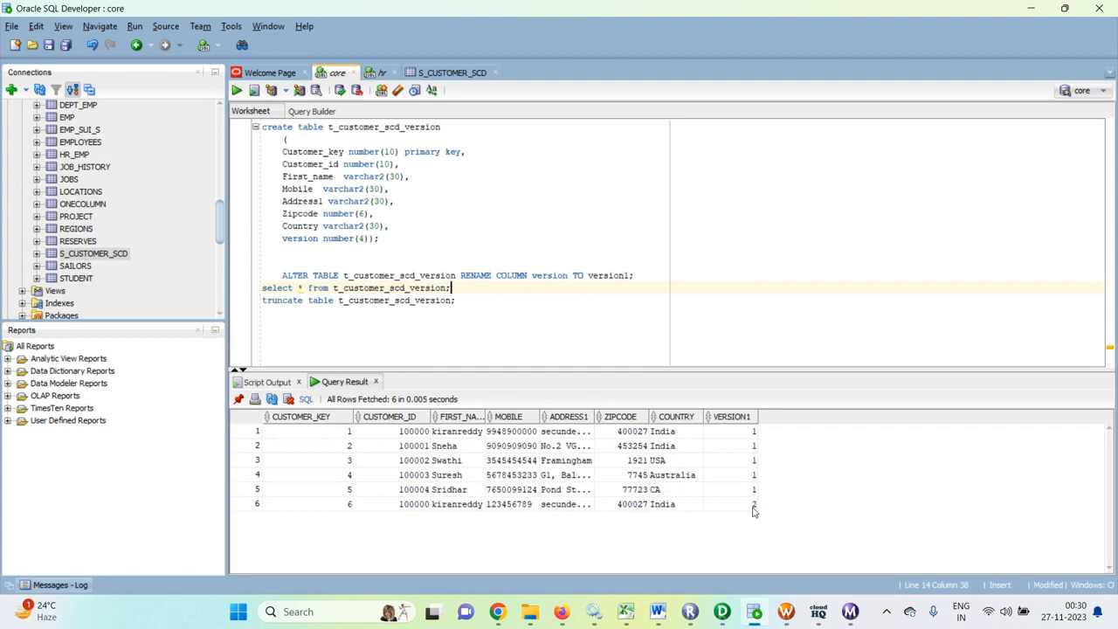
{"action": "left_click", "coordinate": [787, 617]}
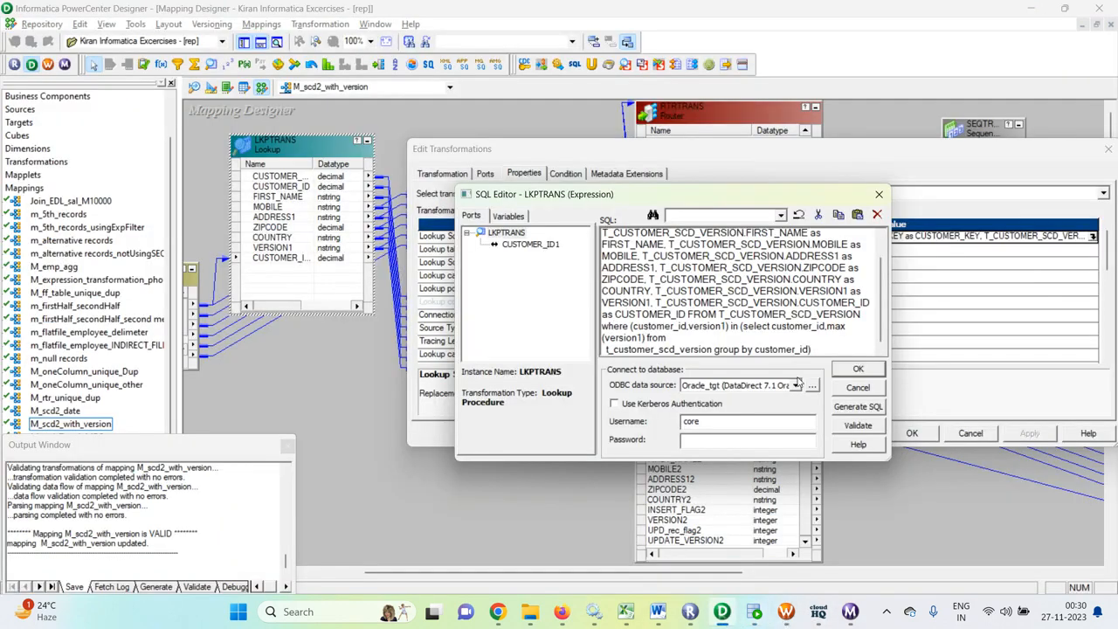
- Copy the LKPTRANS SQL override into the core worksheet below the truncate statement, end it with a semicolon, and run it
{"action": "left_click_drag", "start_coordinate": [817, 352], "coordinate": [582, 227]}
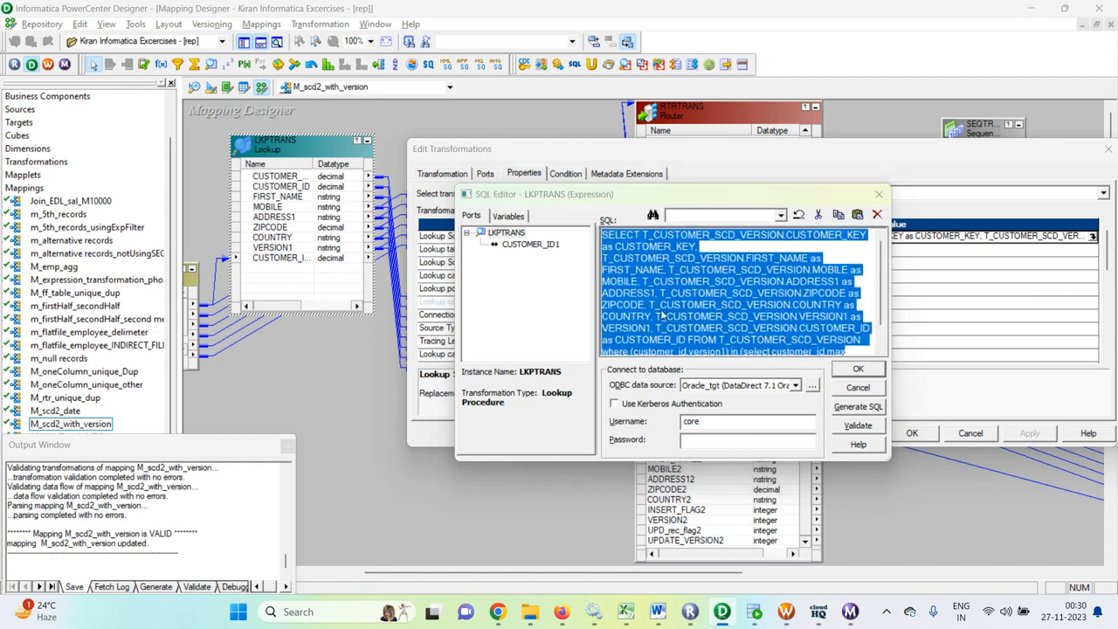
{"action": "key", "text": "alt+Tab"}
{"action": "left_click", "coordinate": [487, 301]}
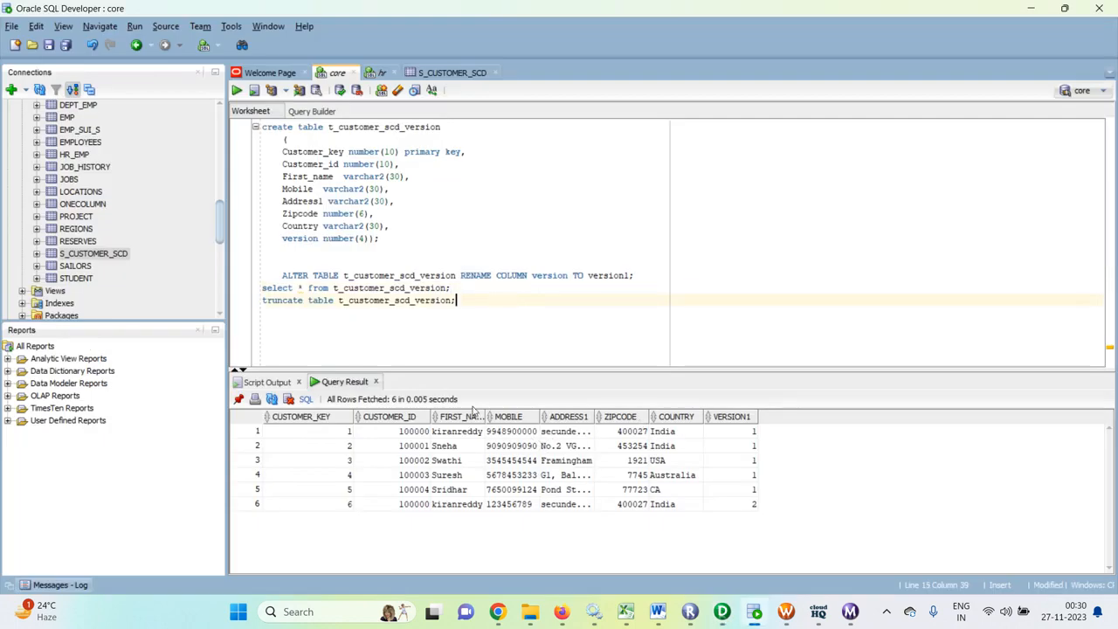
{"action": "key", "text": "Return"}
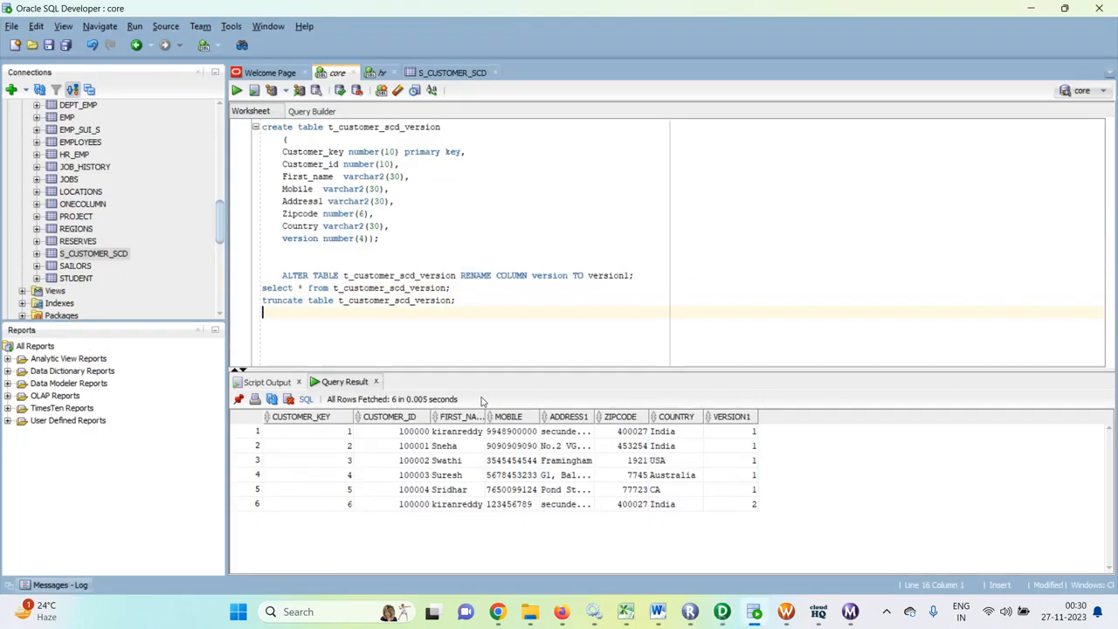
{"action": "key", "text": "ctrl+v"}
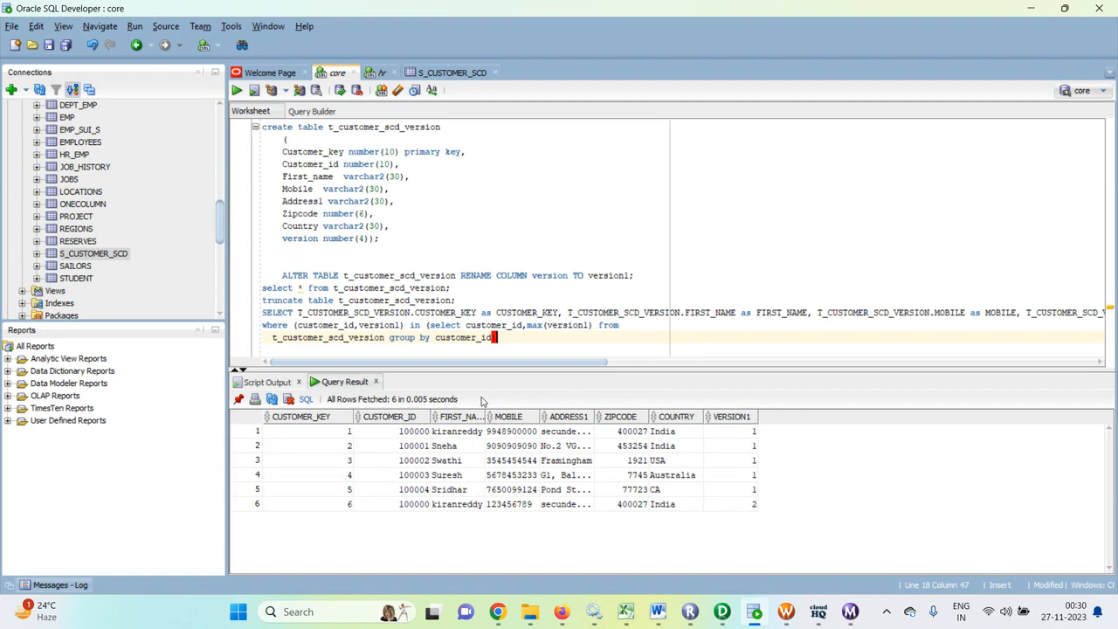
{"action": "type", "text": ");"}
{"action": "key", "text": "ctrl+Return"}
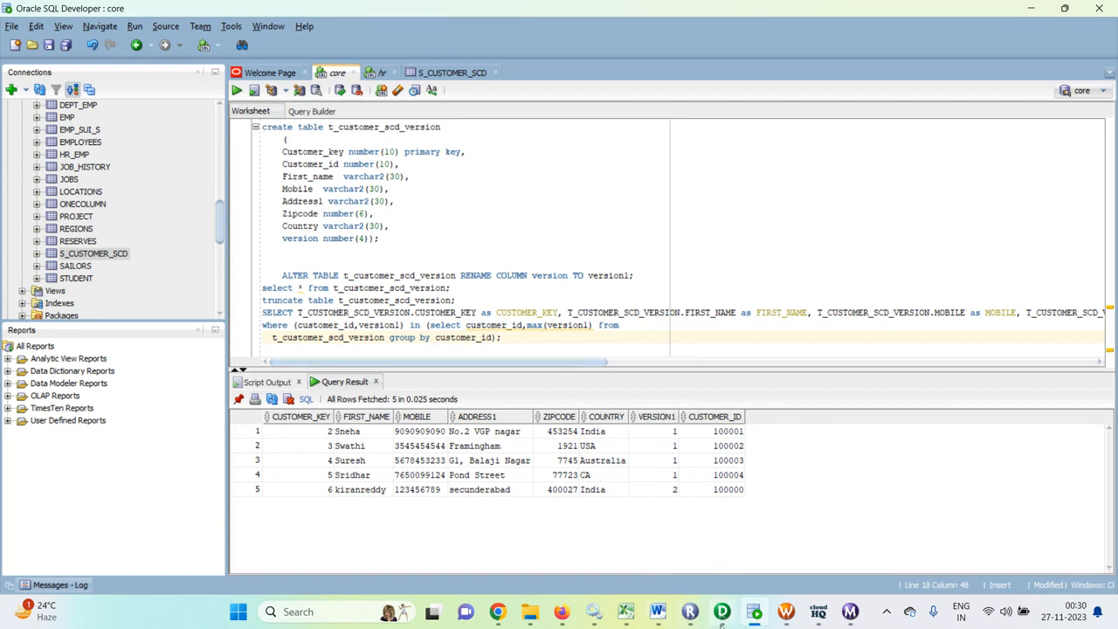
{"action": "mouse_move", "coordinate": [731, 620]}
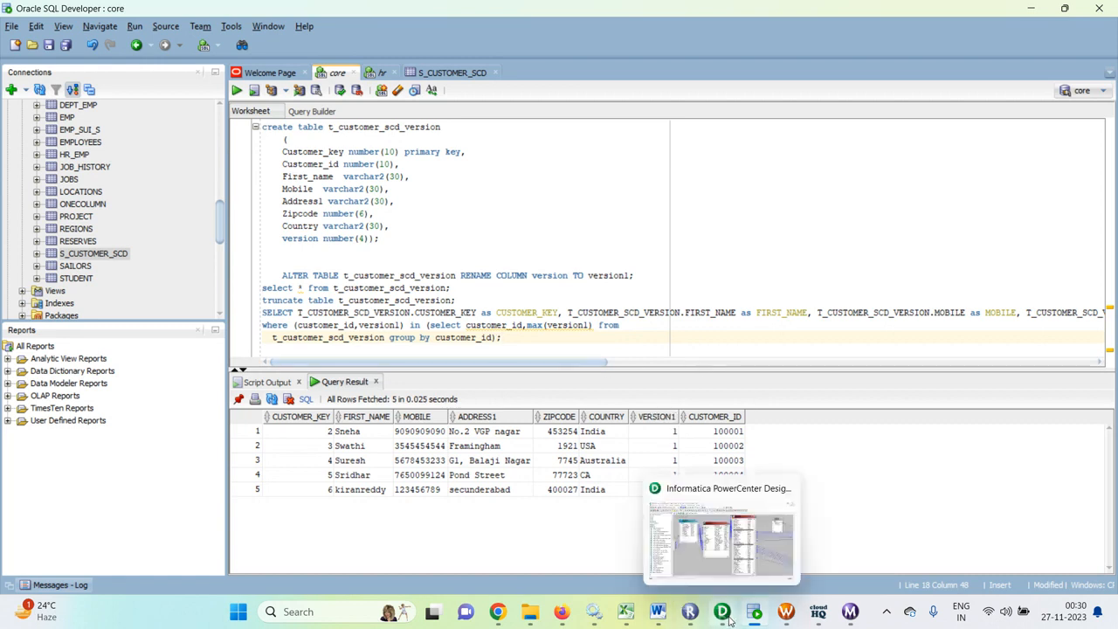
{"action": "left_click", "coordinate": [817, 615]}
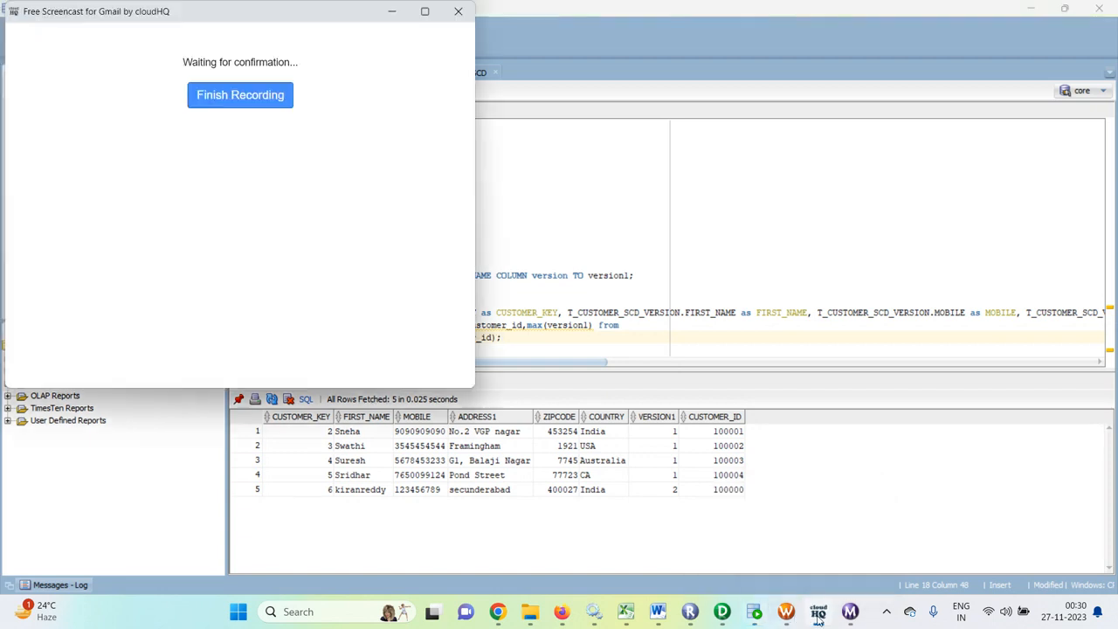